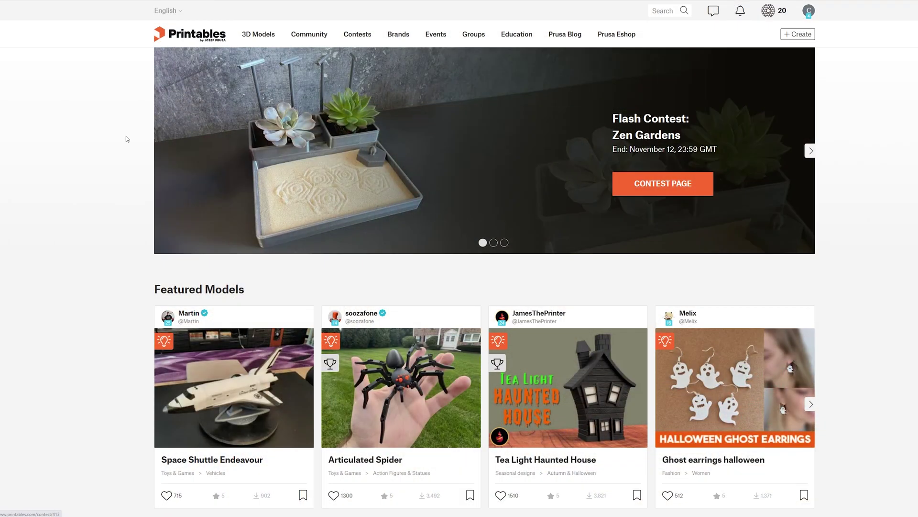
Search Printables for 'bosch flexiclick' and browse the results
{"action": "left_click", "coordinate": [653, 11]}
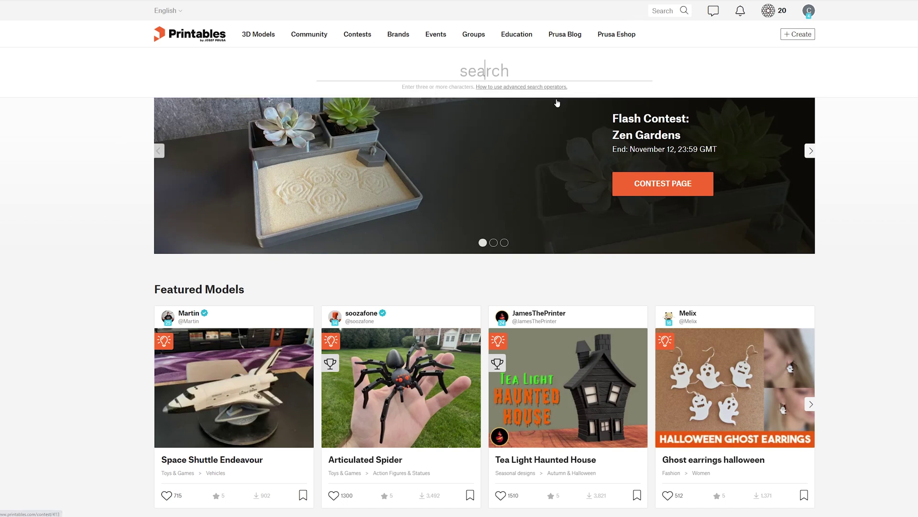
{"action": "type", "text": "bosch flexiclick"}
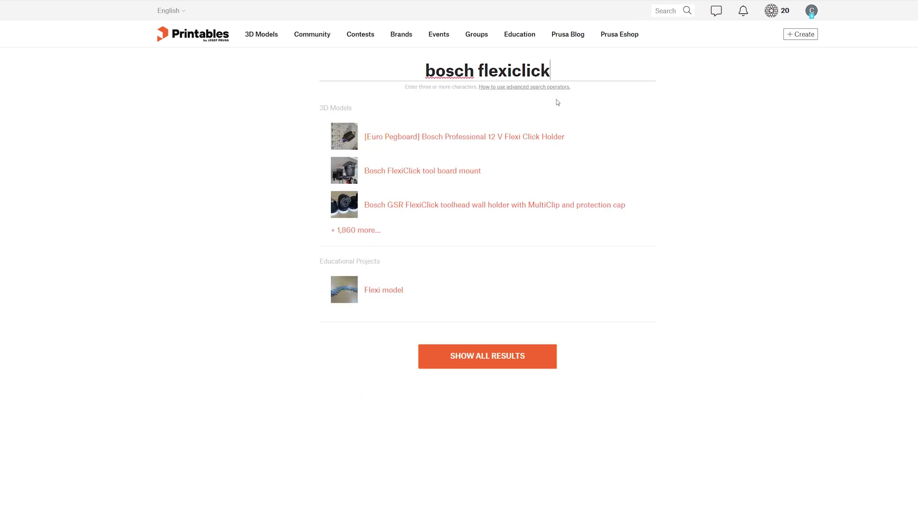
{"action": "key", "text": "Return"}
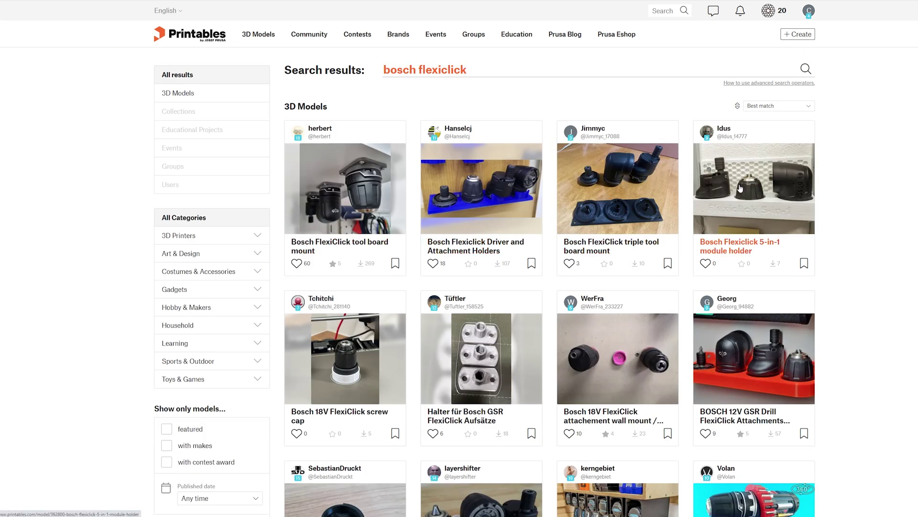
{"action": "scroll", "coordinate": [740, 188], "scroll_direction": "down", "scroll_amount": 6}
{"action": "scroll", "coordinate": [547, 354], "scroll_direction": "up", "scroll_amount": 5}
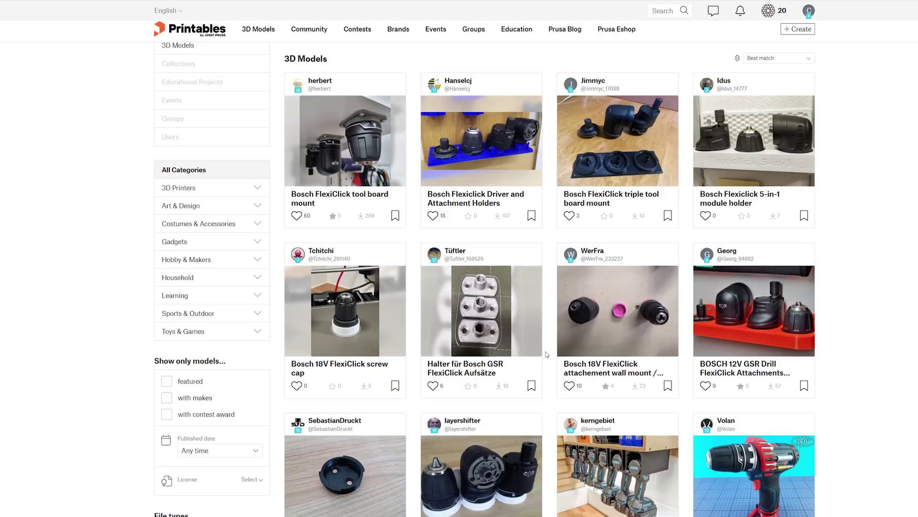
{"action": "scroll", "coordinate": [547, 354], "scroll_direction": "up", "scroll_amount": 1}
Open the Bosch FlexiClick tool board mount page, view its photos, and download its files
{"action": "left_click", "coordinate": [341, 170]}
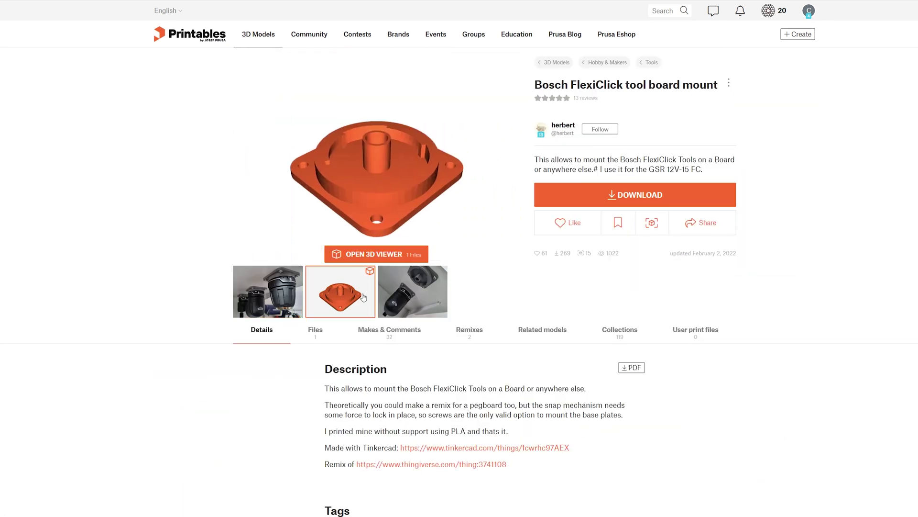
{"action": "left_click", "coordinate": [400, 298]}
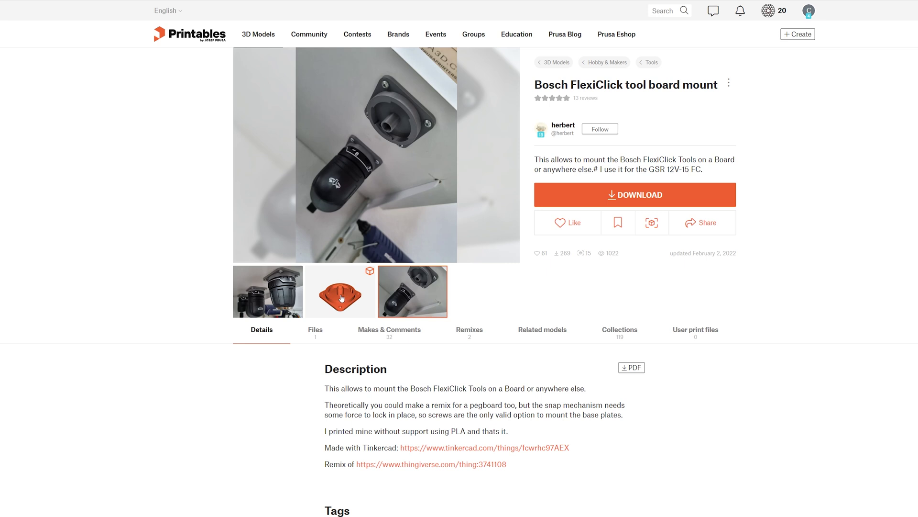
{"action": "left_click", "coordinate": [341, 297]}
{"action": "left_click", "coordinate": [633, 205]}
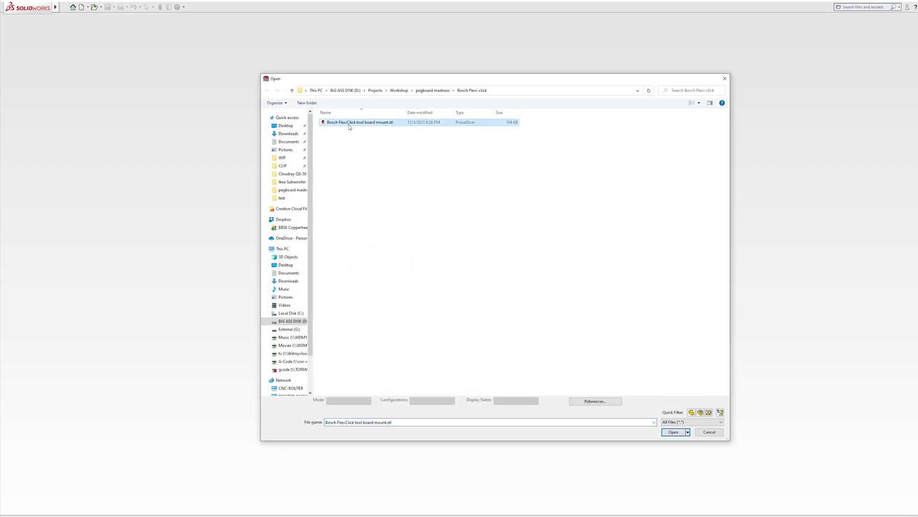
Open the tool board mount STL and display it Shaded With Edges
{"action": "left_click", "coordinate": [674, 432]}
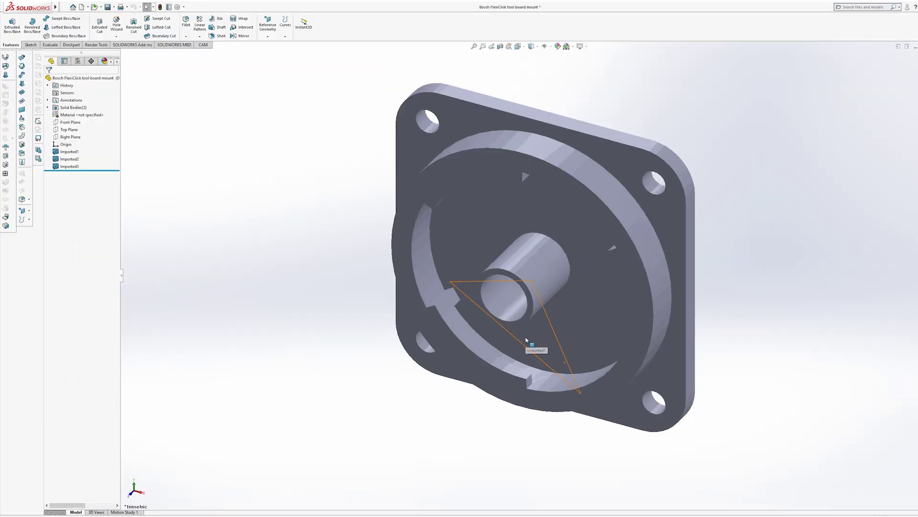
{"action": "left_click", "coordinate": [532, 46]}
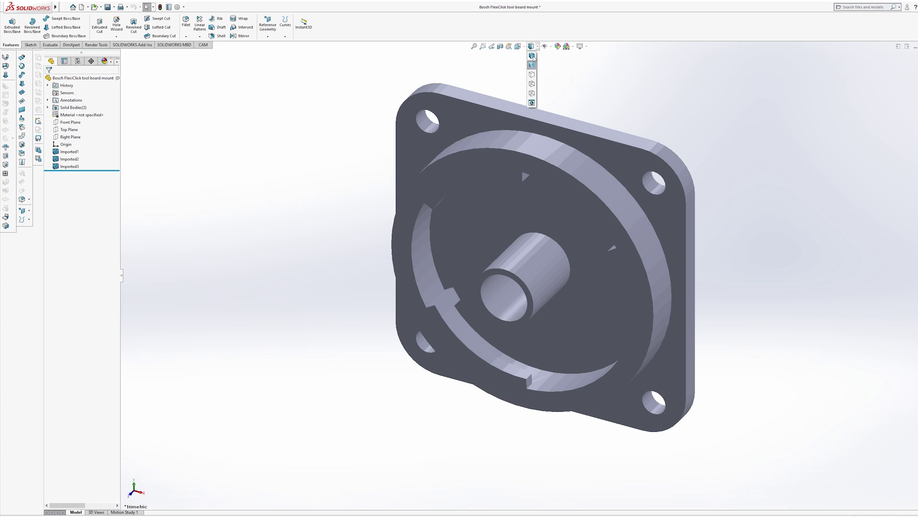
{"action": "left_click", "coordinate": [532, 56]}
Orbit the imported mount from the front view to inspect it from several angles
{"action": "key", "text": "ctrl+1"}
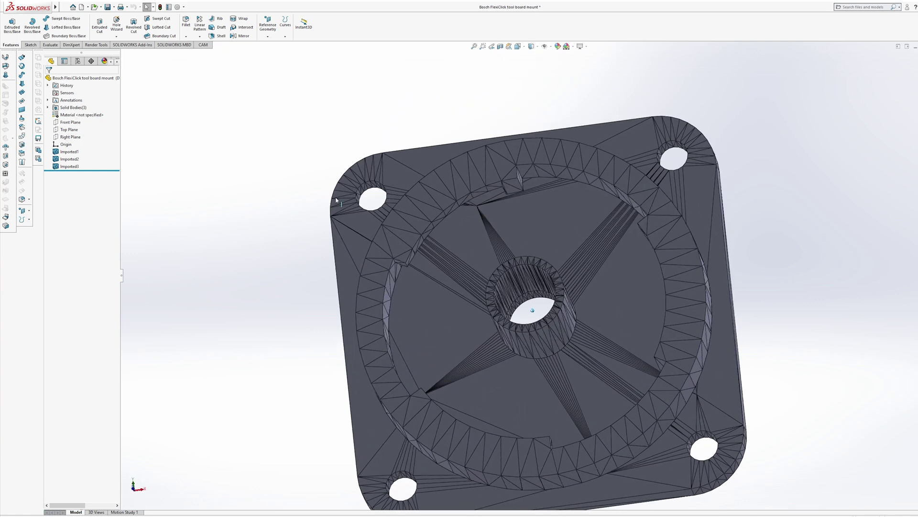
{"action": "scroll", "coordinate": [586, 249], "scroll_direction": "up", "scroll_amount": 4}
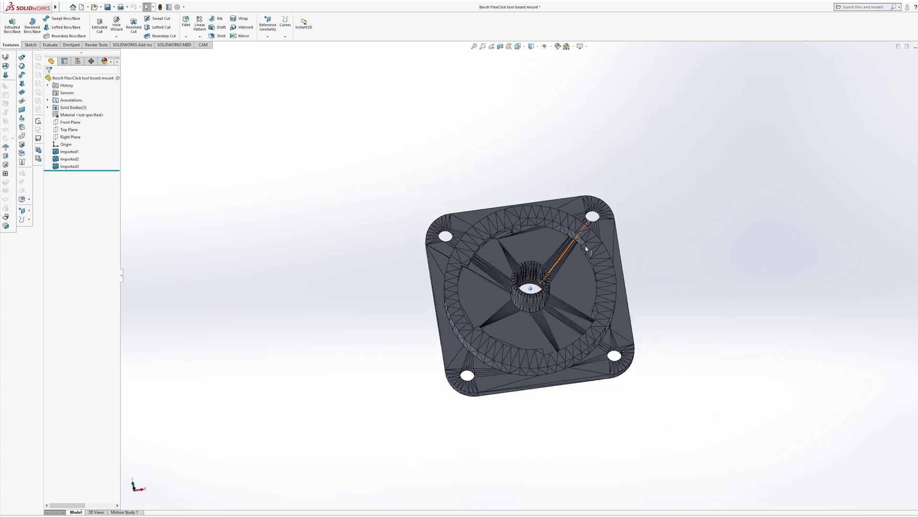
{"action": "mouse_move", "coordinate": [587, 248]}
{"action": "middle_mouse_down"}
{"action": "mouse_move", "coordinate": [588, 259]}
{"action": "mouse_move", "coordinate": [582, 248]}
{"action": "middle_mouse_up"}
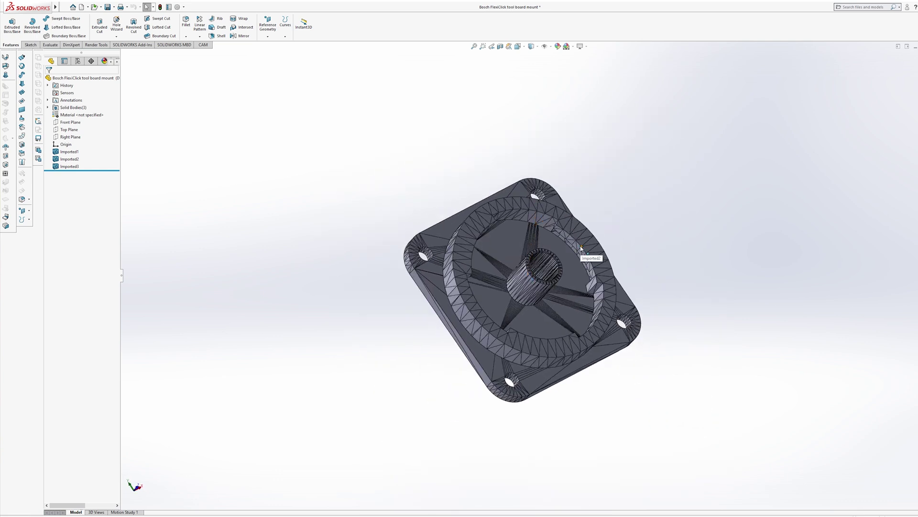
{"action": "middle_click_drag", "start_coordinate": [581, 248], "coordinate": [501, 290]}
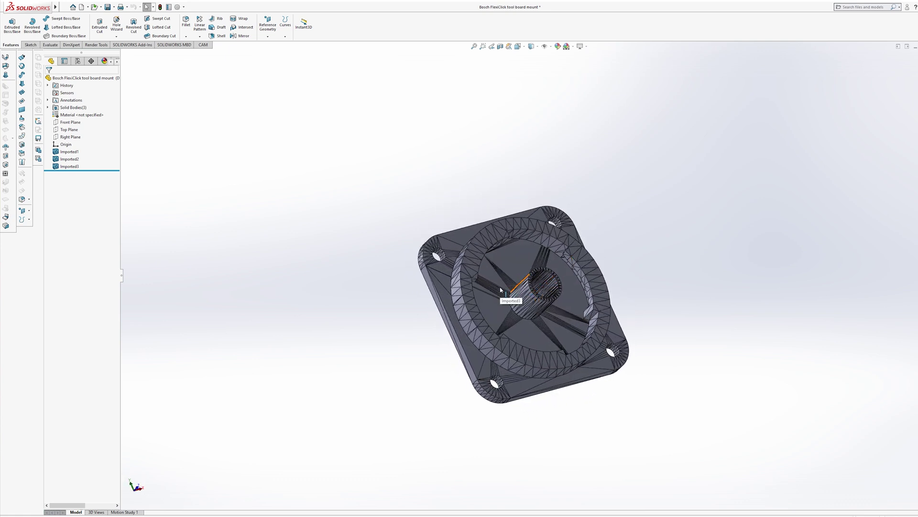
Select the Front Plane, view the mount plate from the back, and start a sketch on it
{"action": "left_click", "coordinate": [69, 125]}
{"action": "key", "text": "shift+Right"}
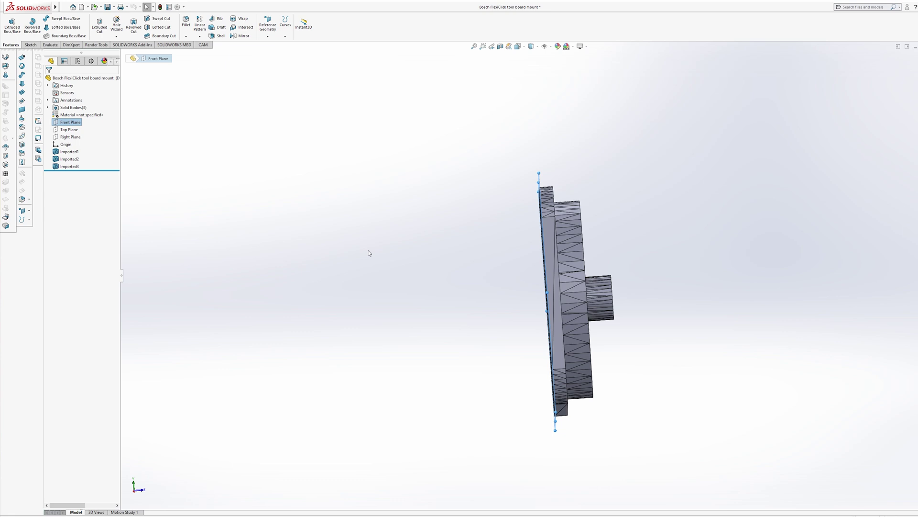
{"action": "key", "text": "shift+Right"}
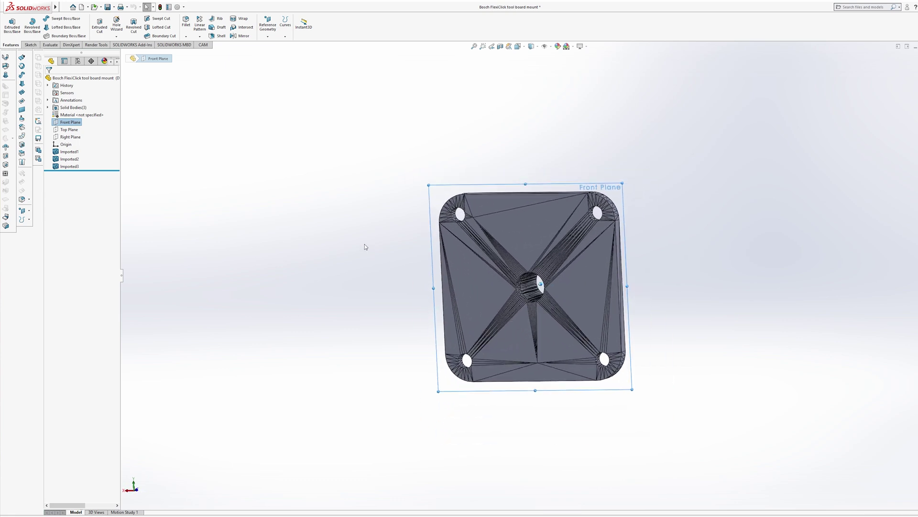
{"action": "key", "text": "space"}
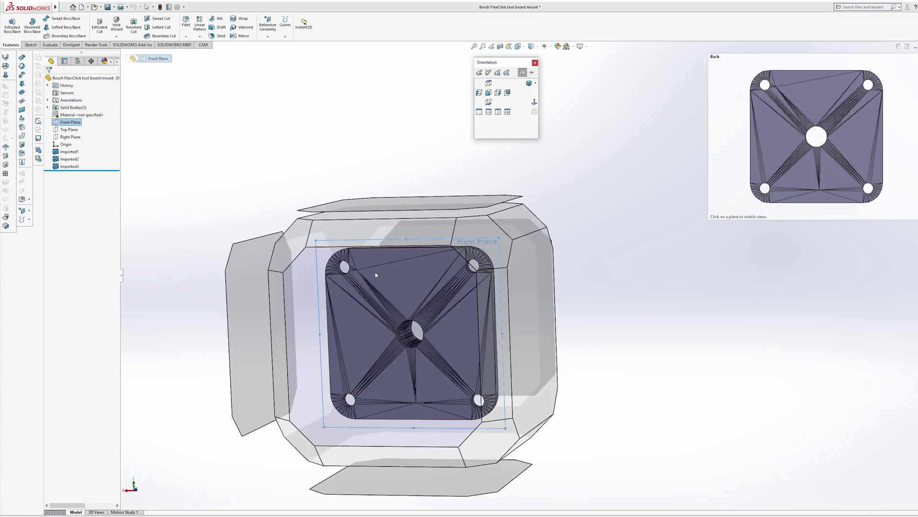
{"action": "left_click", "coordinate": [376, 269]}
{"action": "scroll", "coordinate": [482, 215], "scroll_direction": "up", "scroll_amount": 3}
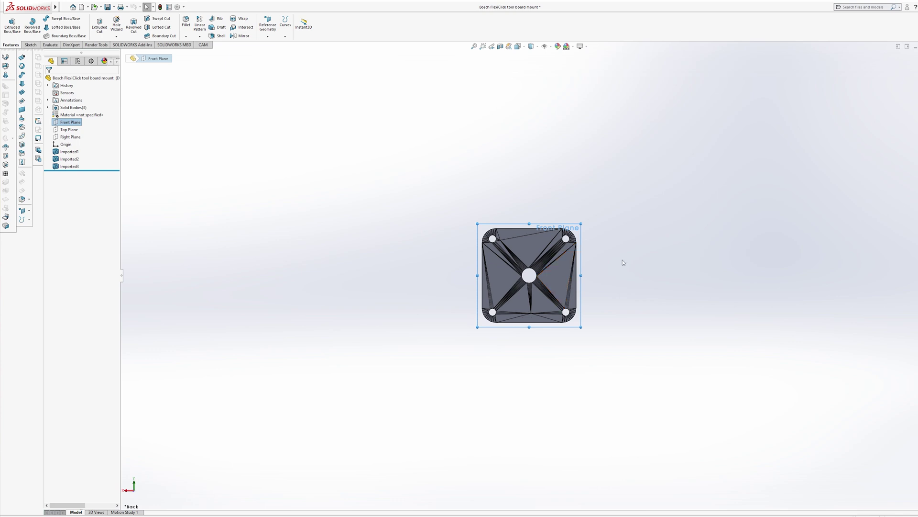
{"action": "scroll", "coordinate": [609, 261], "scroll_direction": "down", "scroll_amount": 3}
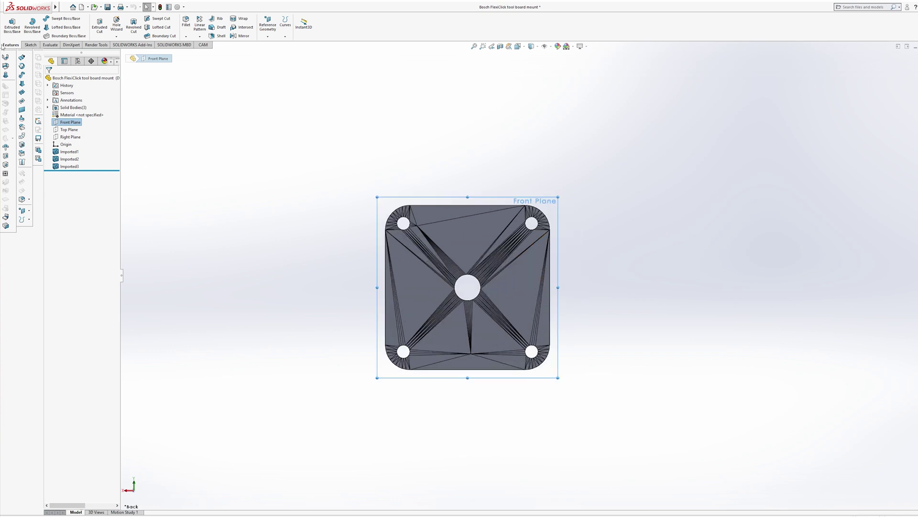
{"action": "left_click", "coordinate": [12, 29]}
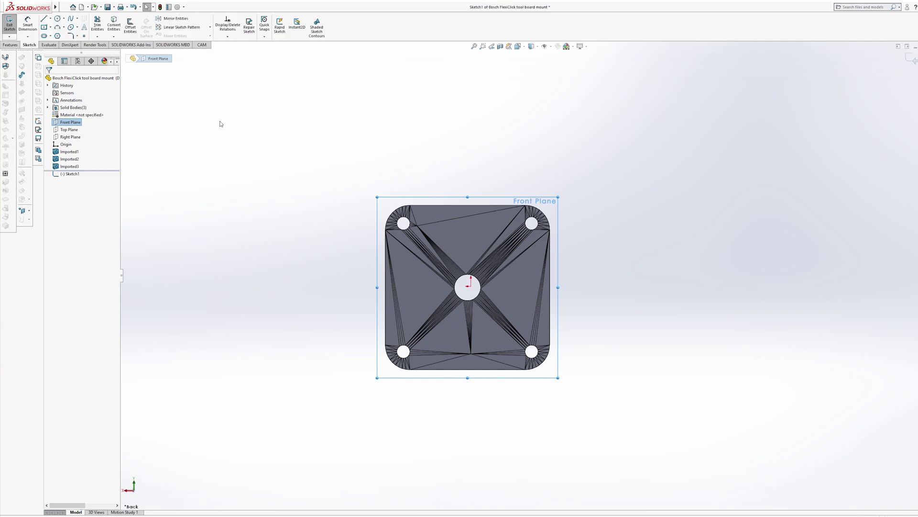
Draw vertical and horizontal centerlines between the plate's opposite edge midpoints
{"action": "scroll", "coordinate": [550, 268], "scroll_direction": "up", "scroll_amount": 1}
{"action": "scroll", "coordinate": [513, 286], "scroll_direction": "down", "scroll_amount": 4}
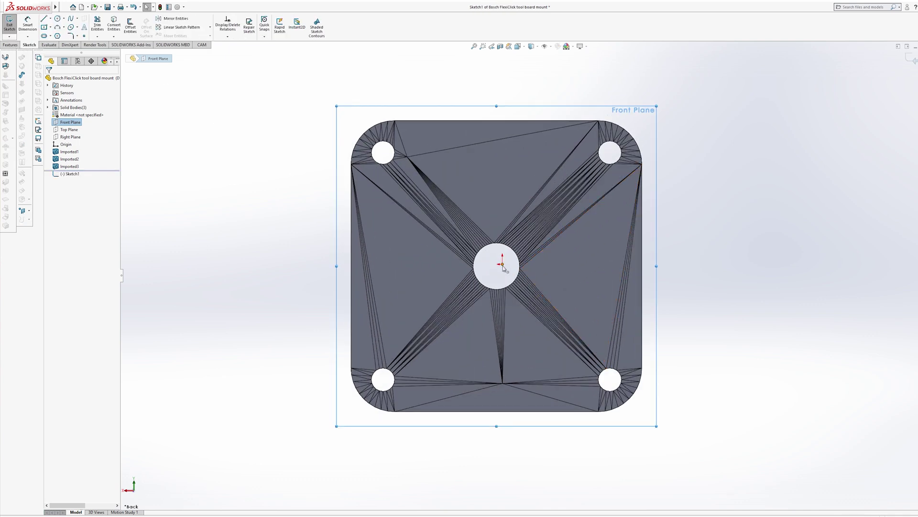
{"action": "left_click", "coordinate": [50, 19]}
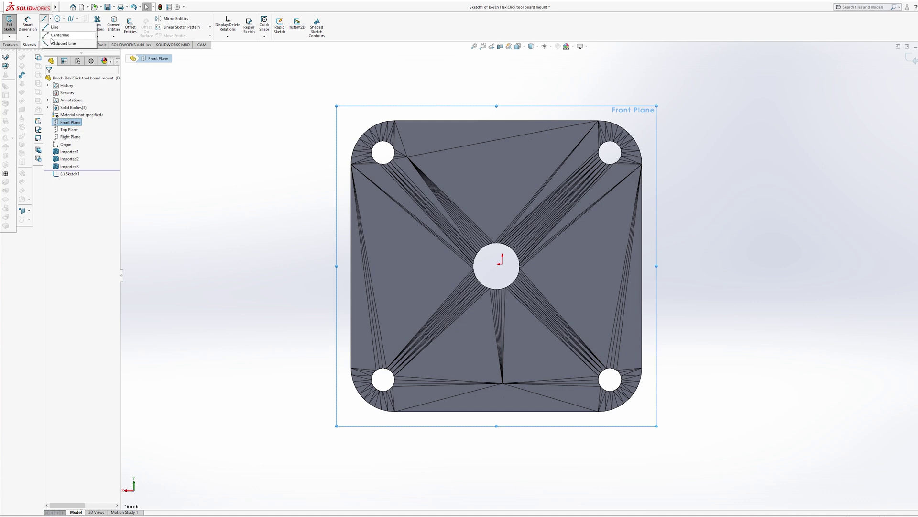
{"action": "left_click", "coordinate": [53, 35]}
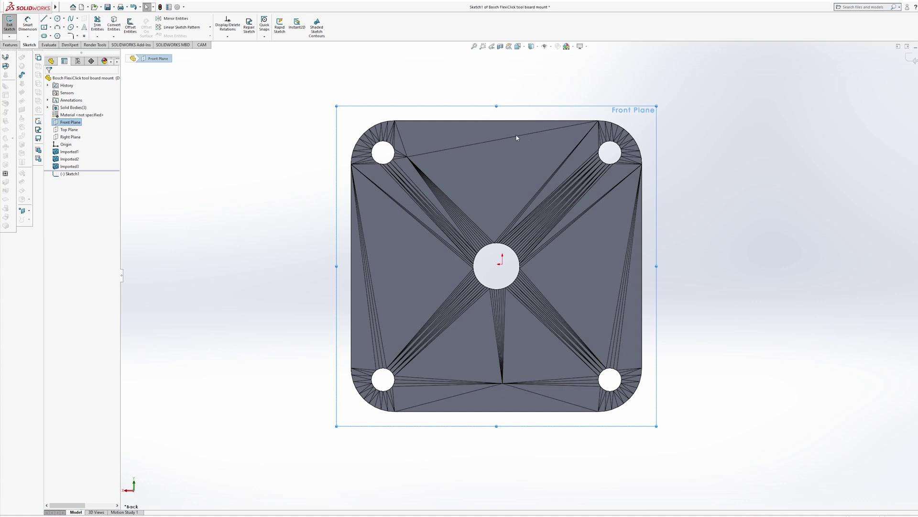
{"action": "left_click", "coordinate": [497, 121]}
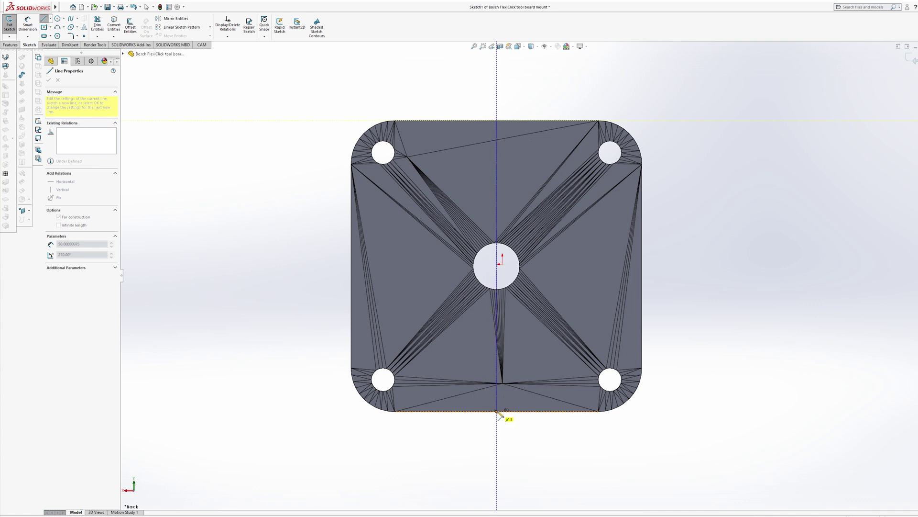
{"action": "left_click", "coordinate": [496, 411]}
{"action": "key", "text": "Escape"}
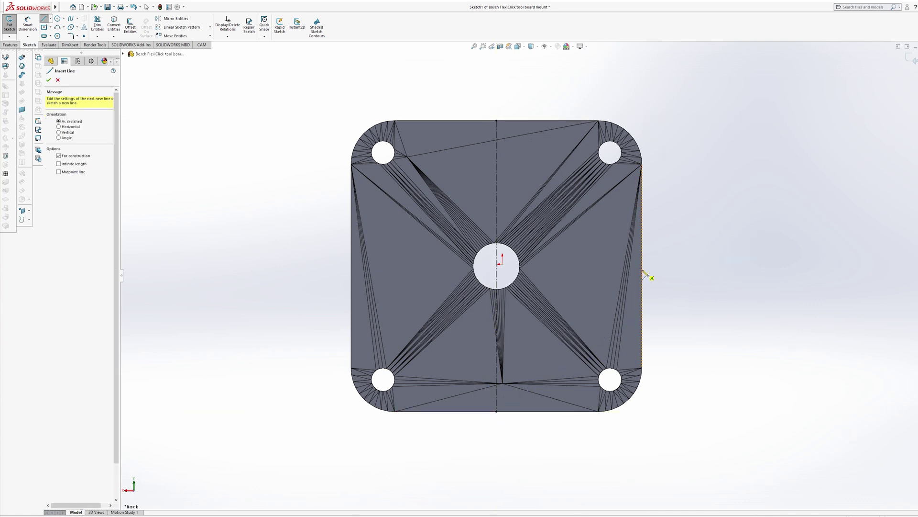
{"action": "left_click", "coordinate": [642, 266]}
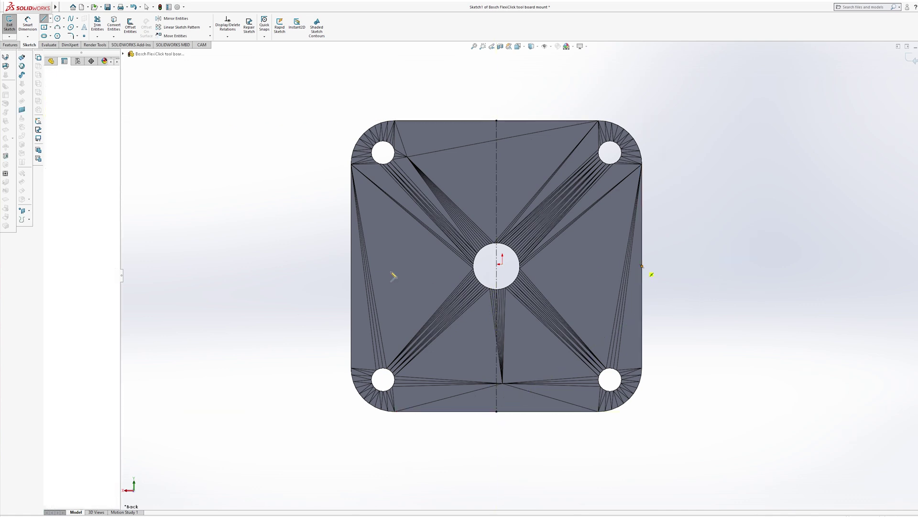
{"action": "left_click", "coordinate": [351, 266]}
{"action": "key", "text": "Escape"}
{"action": "key", "text": "Escape"}
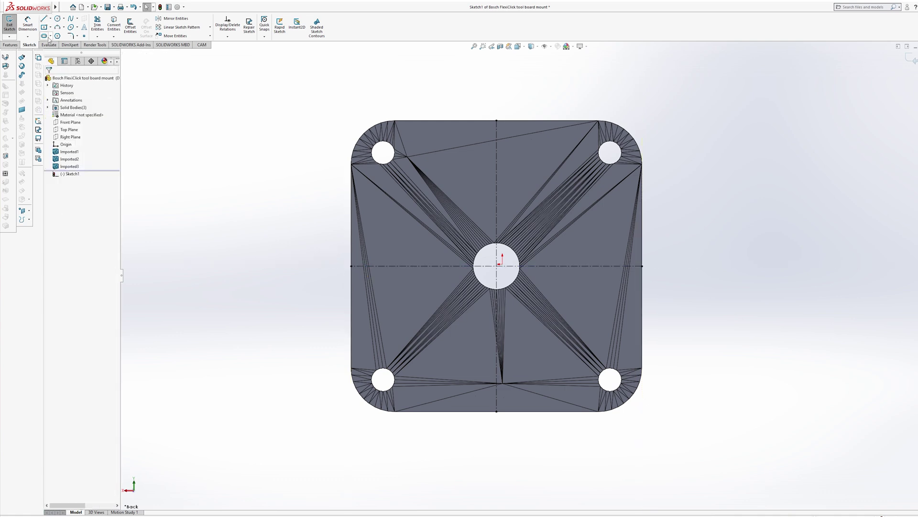
Draw a centre rectangle from the origin to the plate's top-right corner
{"action": "left_click", "coordinate": [44, 28]}
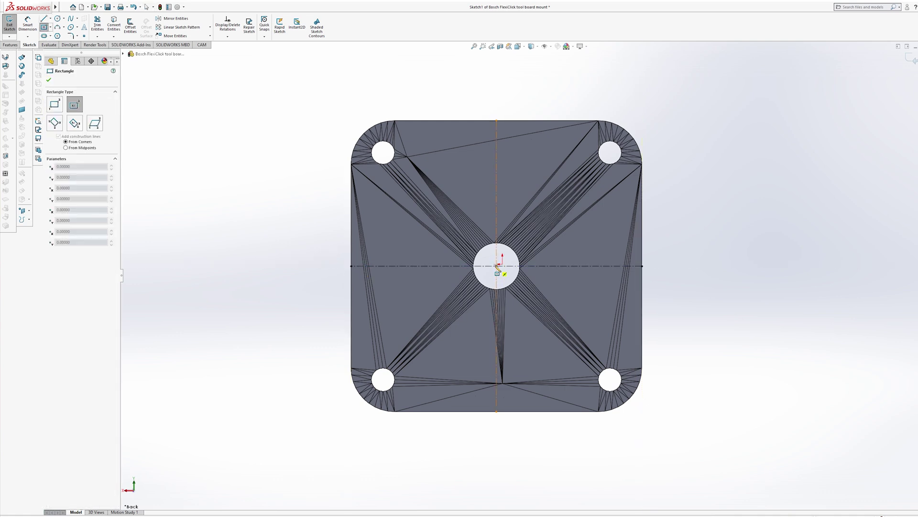
{"action": "left_click", "coordinate": [497, 267]}
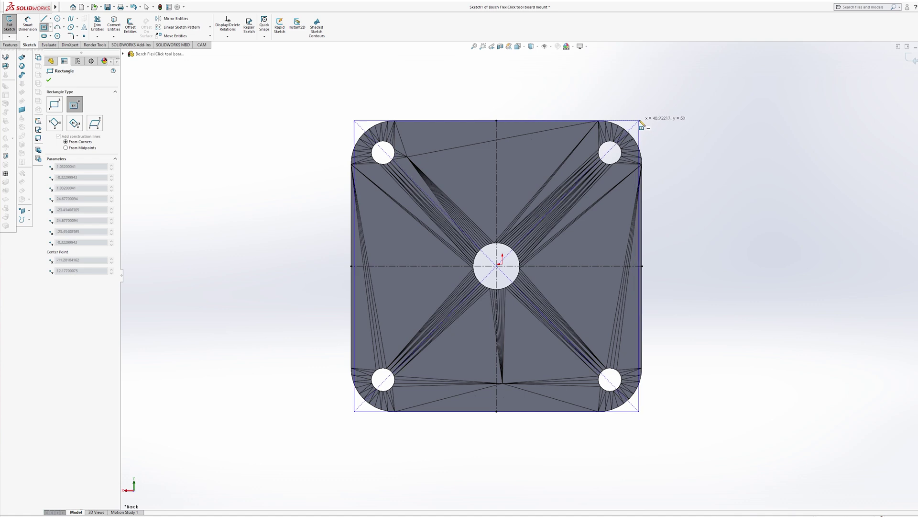
{"action": "left_click", "coordinate": [645, 124]}
{"action": "key", "text": "Escape"}
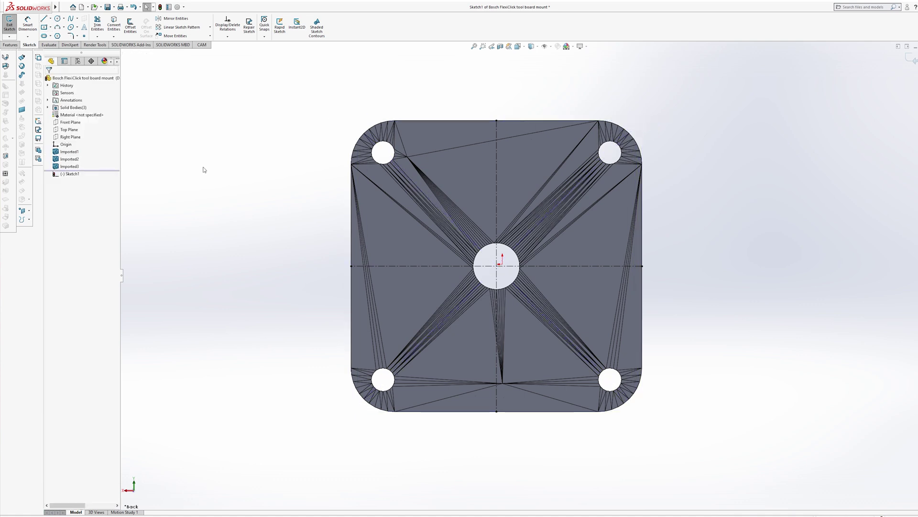
Draw a centred rectangle around the mount and convert it to construction geometry
{"action": "scroll", "coordinate": [488, 317], "scroll_direction": "up", "scroll_amount": 5}
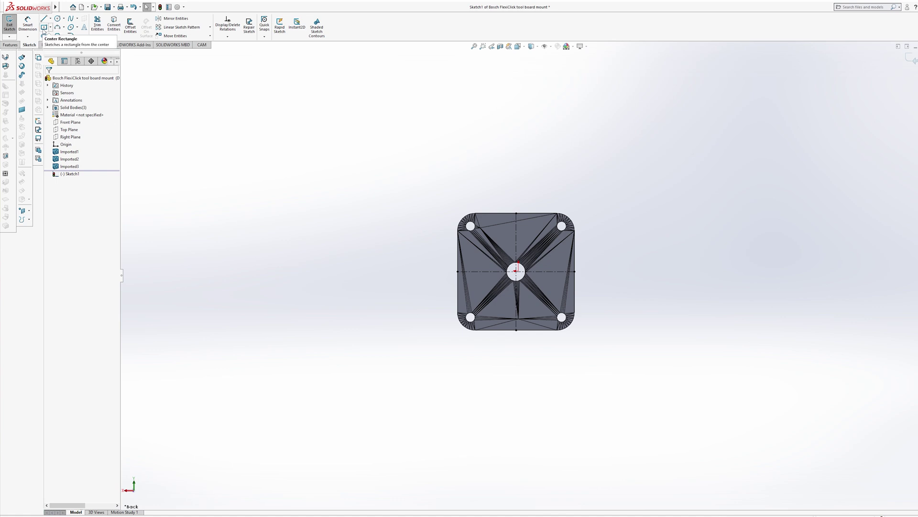
{"action": "left_click", "coordinate": [44, 28]}
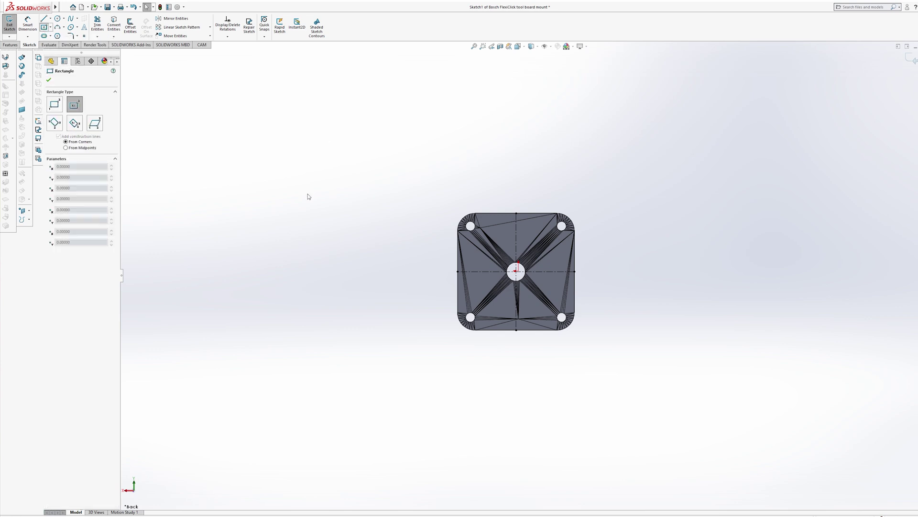
{"action": "left_click", "coordinate": [516, 272]}
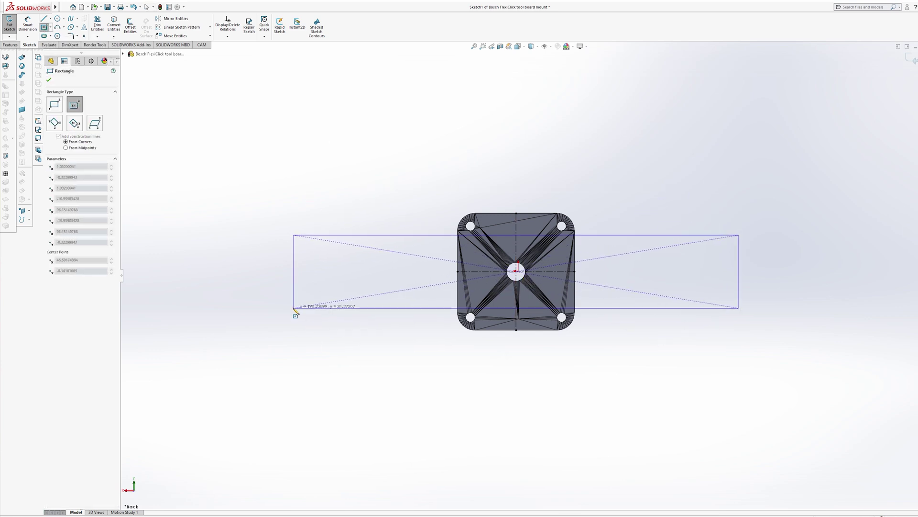
{"action": "left_click", "coordinate": [282, 346]}
{"action": "left_click", "coordinate": [25, 27]}
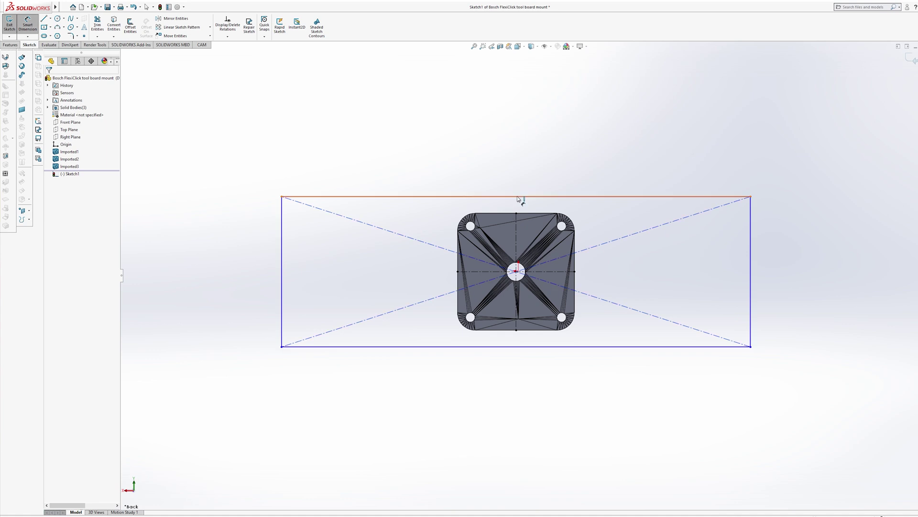
{"action": "key", "text": "Escape"}
{"action": "left_click_drag", "start_coordinate": [224, 158], "coordinate": [815, 406]}
{"action": "left_click", "coordinate": [59, 237]}
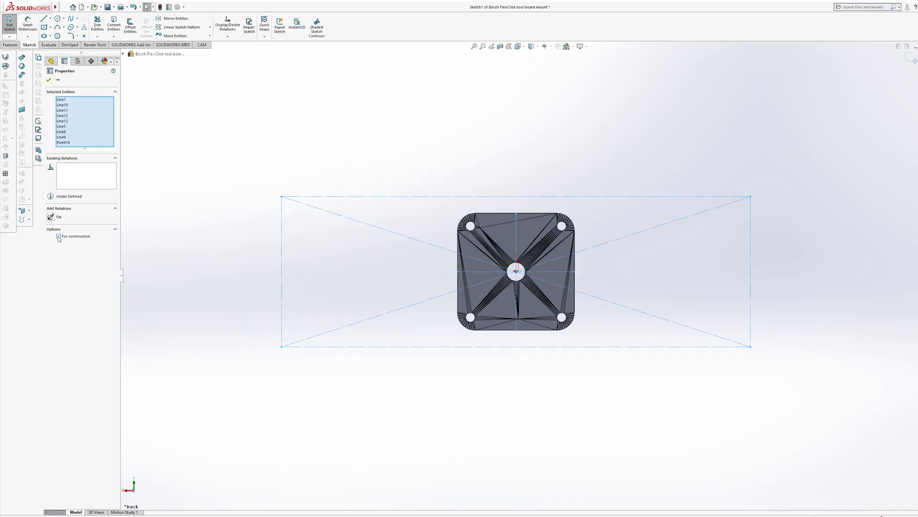
{"action": "left_click", "coordinate": [49, 80]}
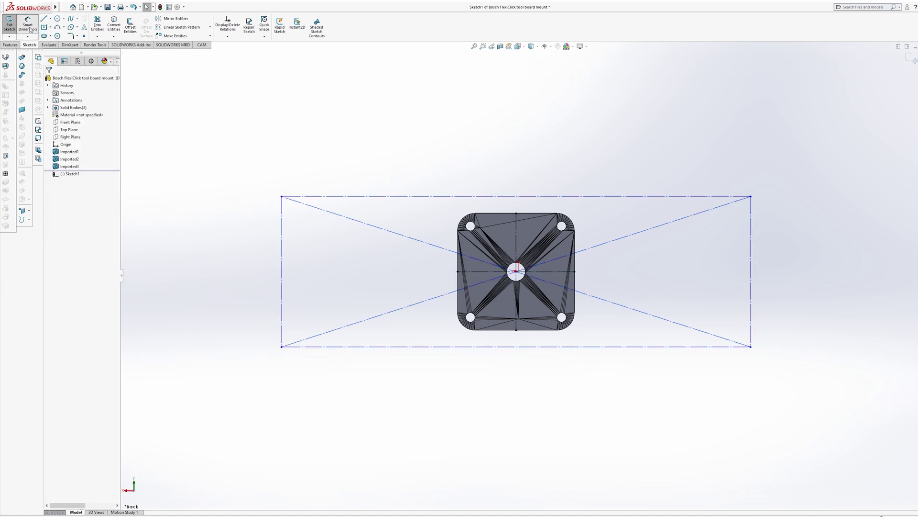
Dimension the construction rectangle 7in (177.8 mm) wide and 2in (50.8 mm) tall
{"action": "left_click", "coordinate": [27, 24]}
{"action": "left_click", "coordinate": [517, 200]}
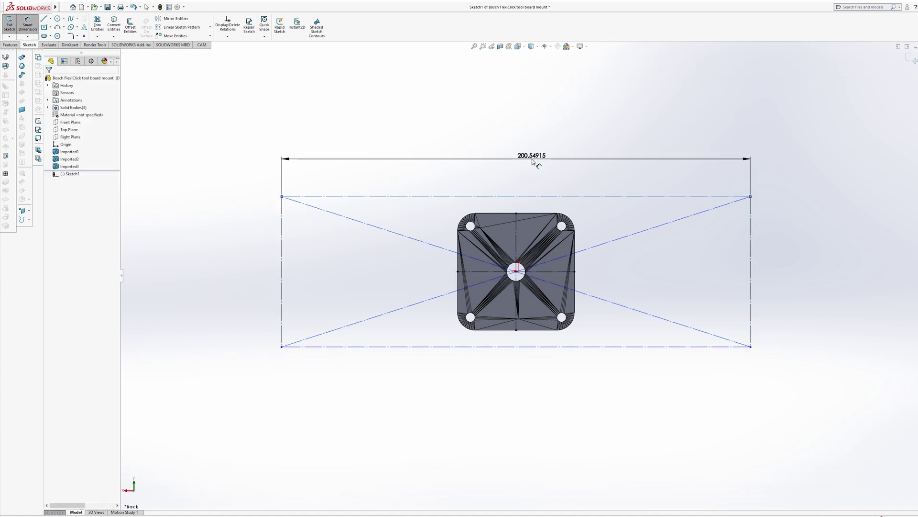
{"action": "left_click", "coordinate": [533, 162]}
{"action": "type", "text": "7in"}
{"action": "key", "text": "Return"}
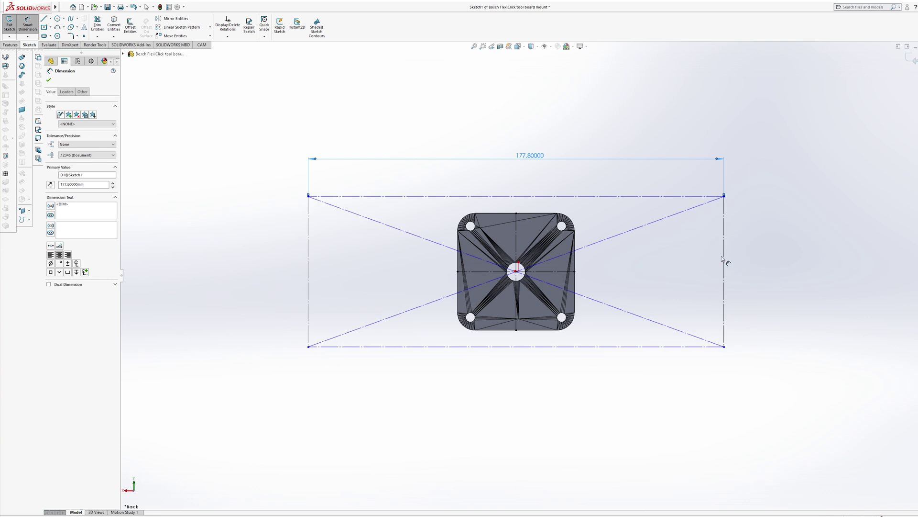
{"action": "left_click", "coordinate": [725, 261]}
{"action": "left_click", "coordinate": [756, 271]}
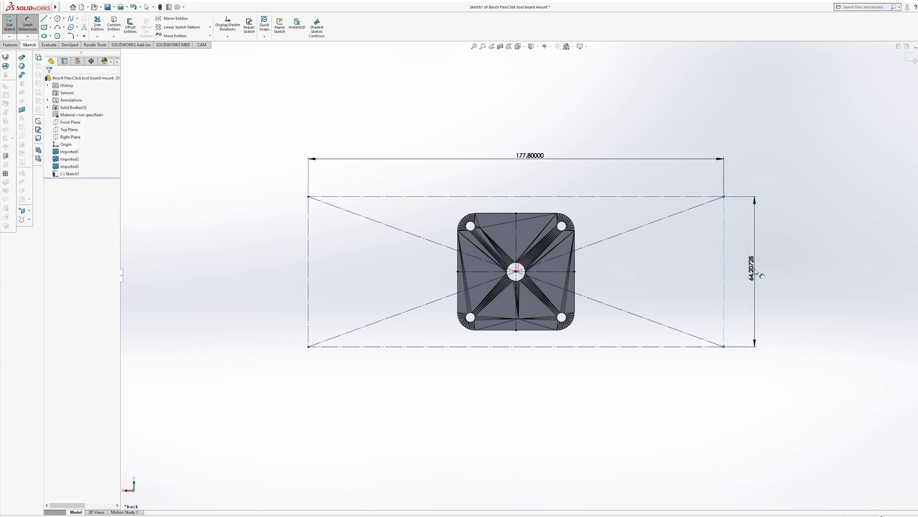
{"action": "type", "text": "2in"}
{"action": "key", "text": "Return"}
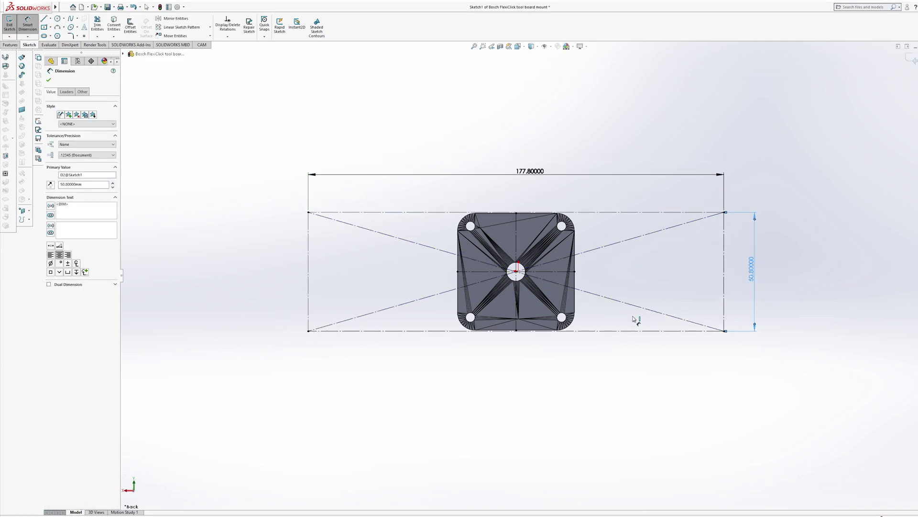
{"action": "scroll", "coordinate": [549, 273], "scroll_direction": "down", "scroll_amount": 2}
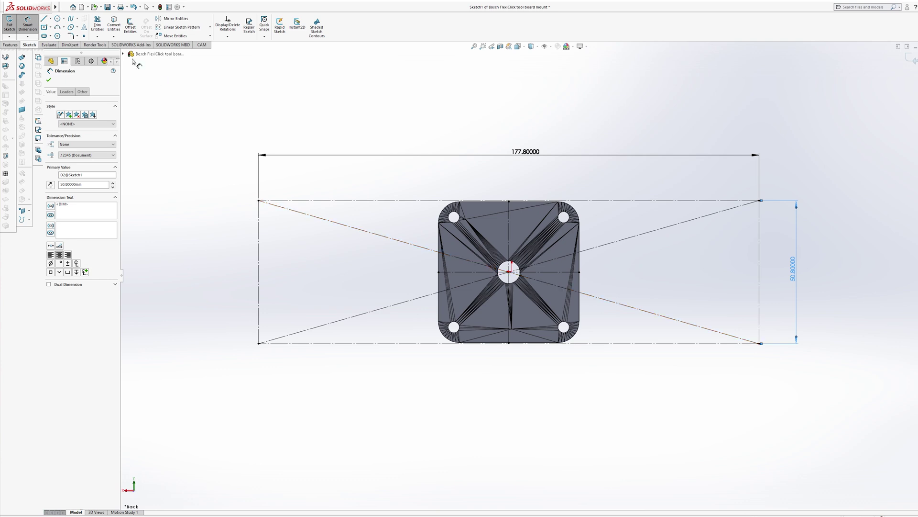
{"action": "key", "text": "r"}
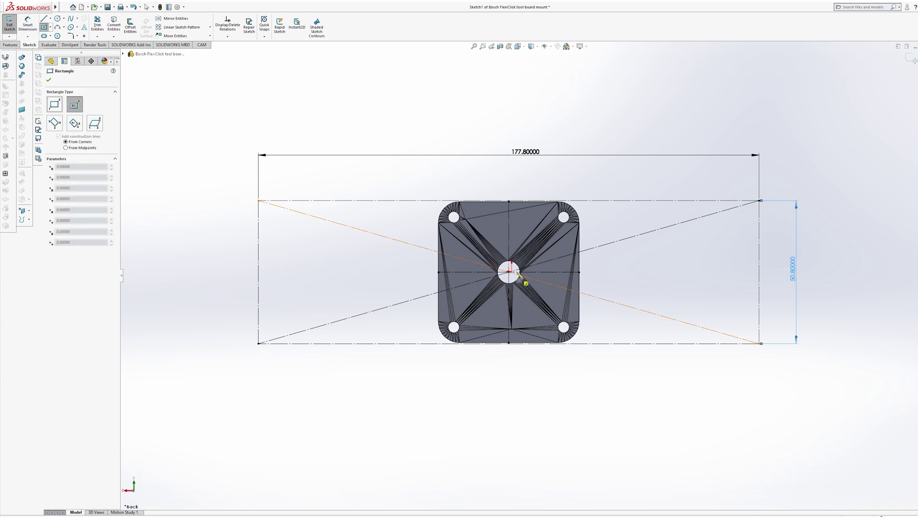
Draw a centred rectangle on the origin plus corner rectangles on its left and right
{"action": "left_click", "coordinate": [510, 273]}
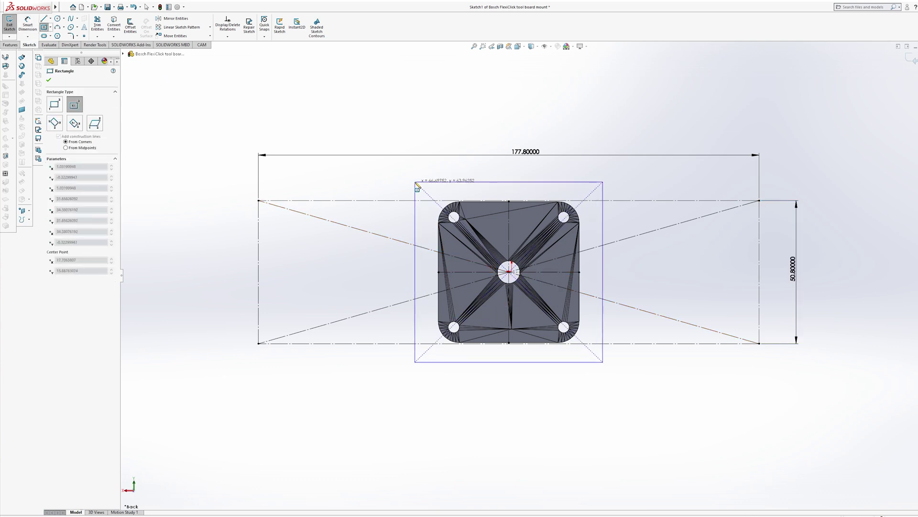
{"action": "left_click", "coordinate": [416, 183]}
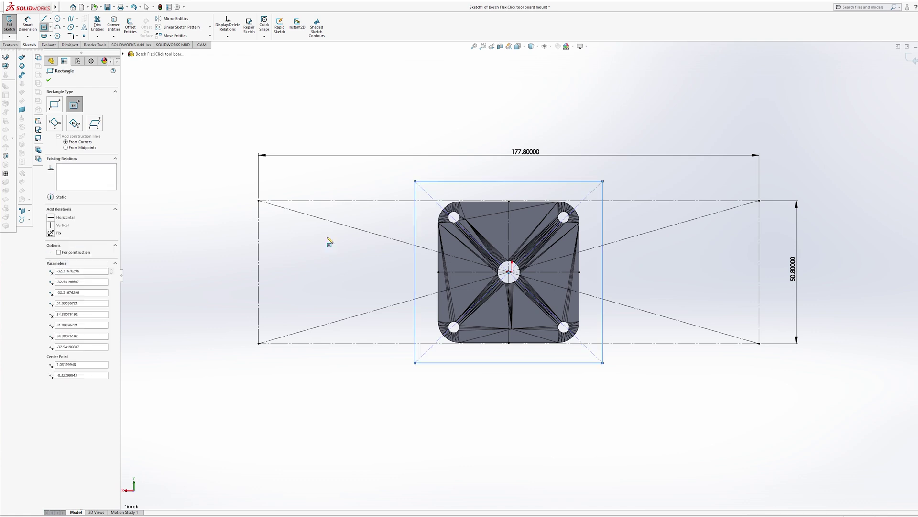
{"action": "left_click", "coordinate": [50, 27]}
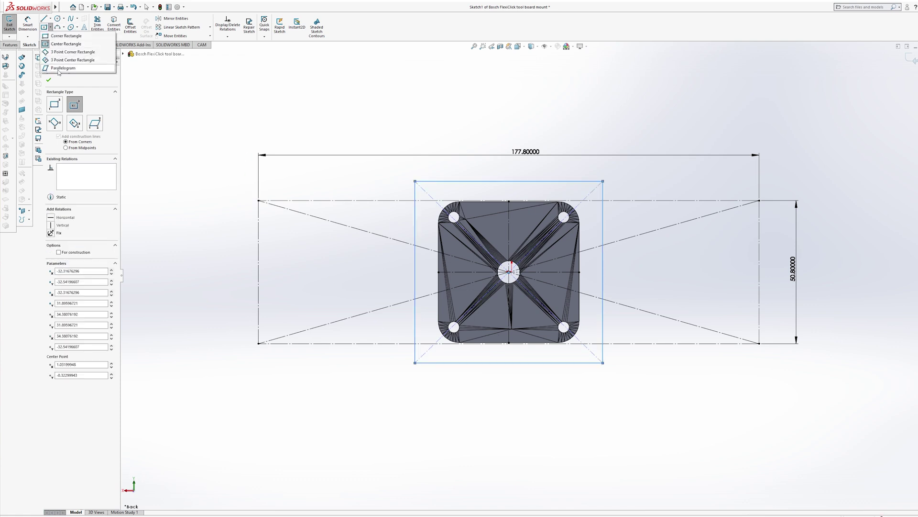
{"action": "left_click", "coordinate": [59, 37]}
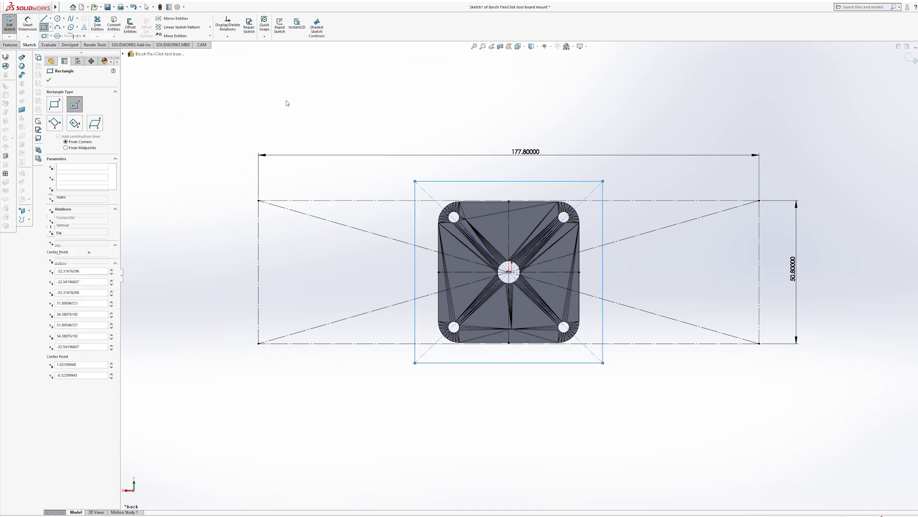
{"action": "left_click", "coordinate": [415, 182]}
{"action": "left_click", "coordinate": [230, 373]}
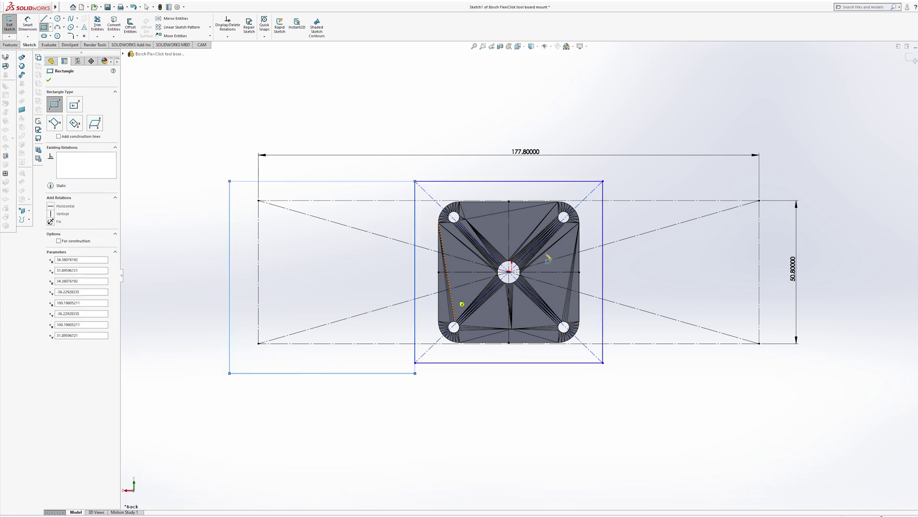
{"action": "left_click", "coordinate": [602, 181]}
{"action": "left_click", "coordinate": [807, 387]}
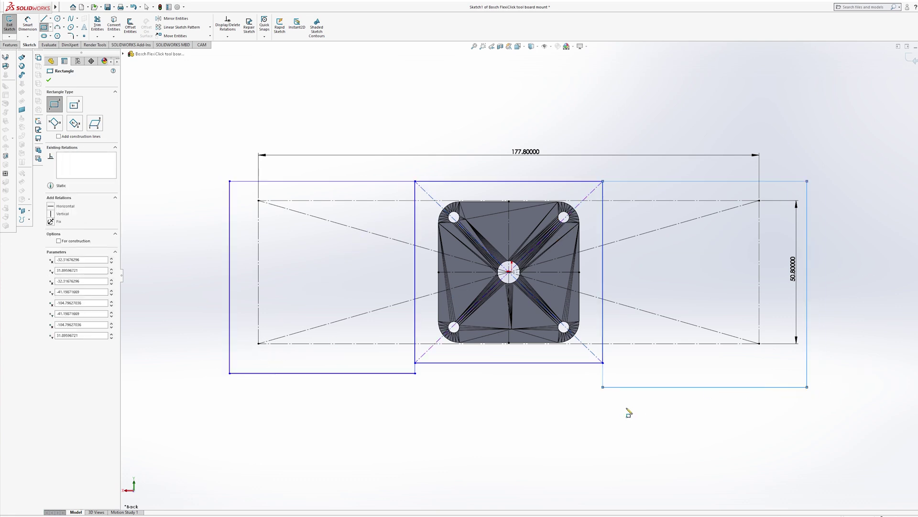
{"action": "key", "text": "Escape"}
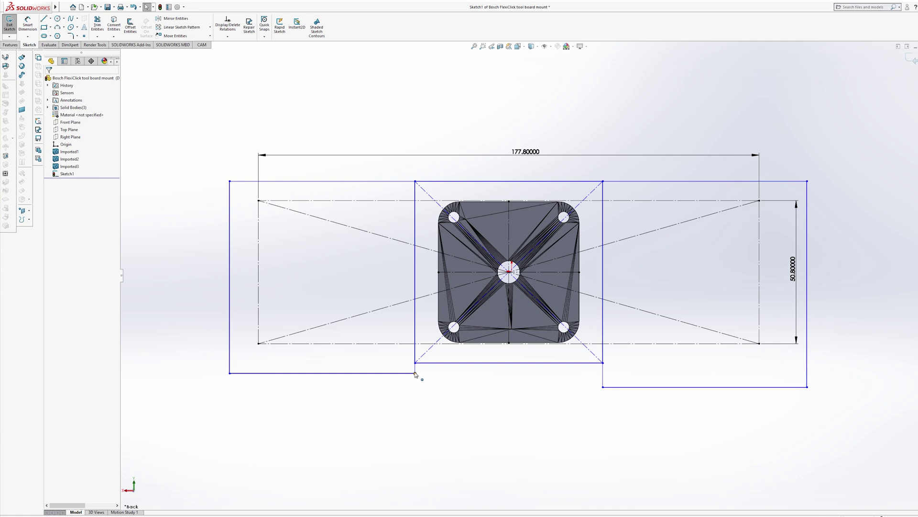
Align the rectangles' bottom edges, make them equal length, and stretch them taller
{"action": "left_click_drag", "start_coordinate": [415, 373], "coordinate": [415, 363]}
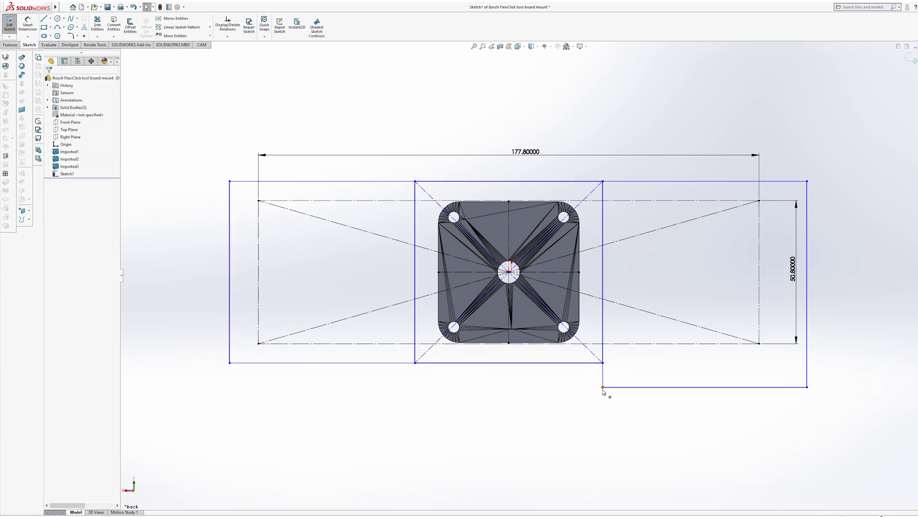
{"action": "left_click_drag", "start_coordinate": [604, 388], "coordinate": [610, 365]}
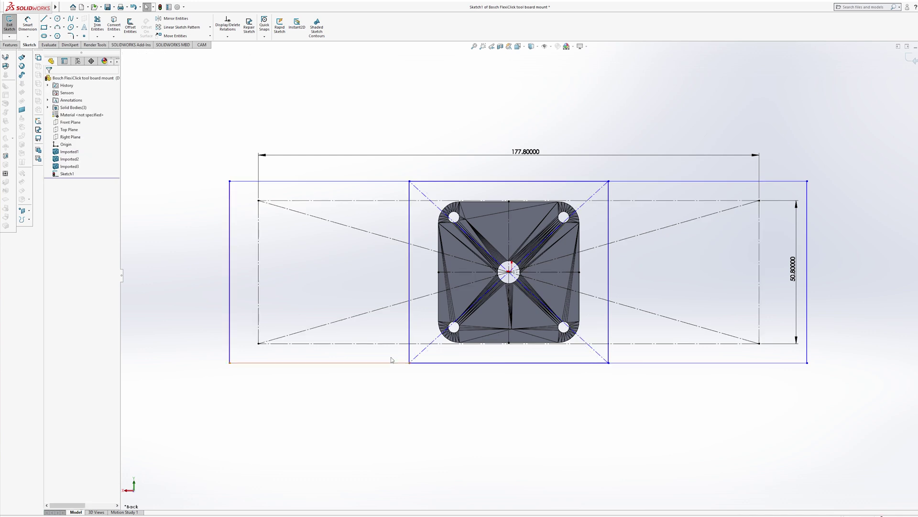
{"action": "left_click", "coordinate": [431, 366]}
{"action": "left_click", "coordinate": [605, 363]}
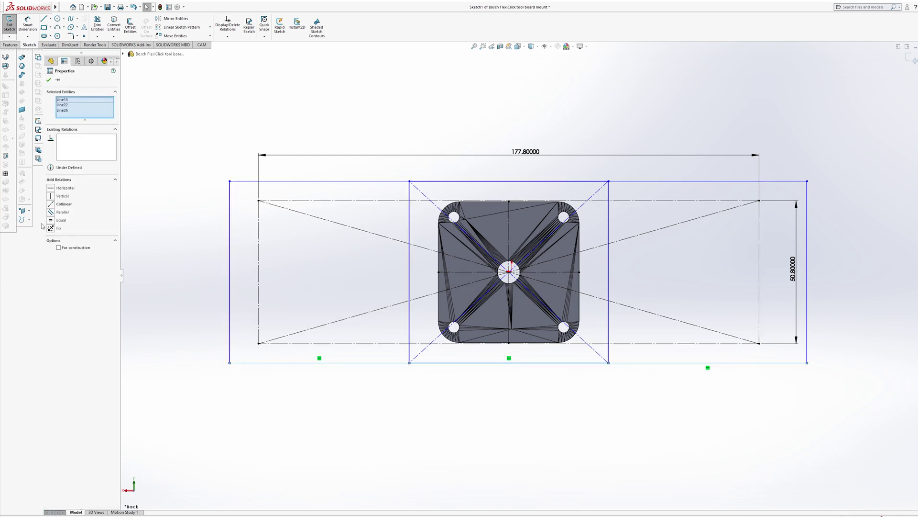
{"action": "left_click", "coordinate": [51, 221]}
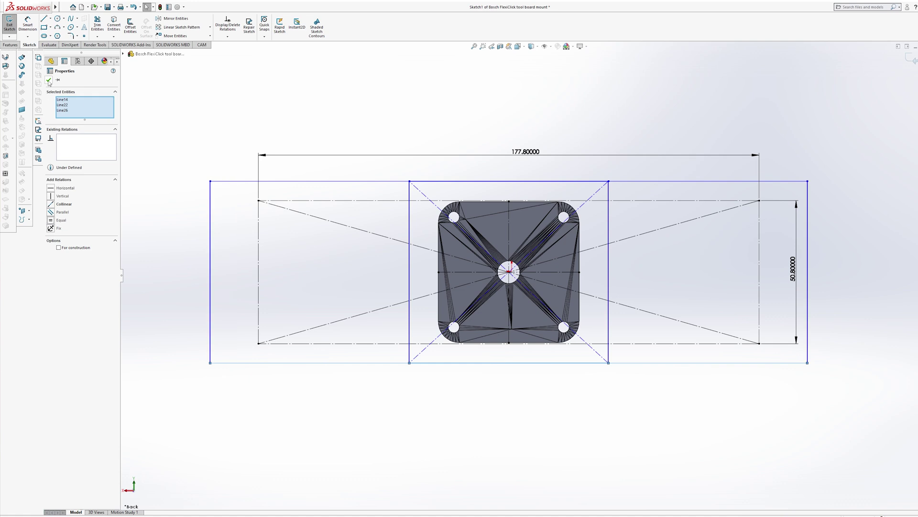
{"action": "left_click", "coordinate": [49, 80]}
{"action": "left_click_drag", "start_coordinate": [211, 181], "coordinate": [214, 144]}
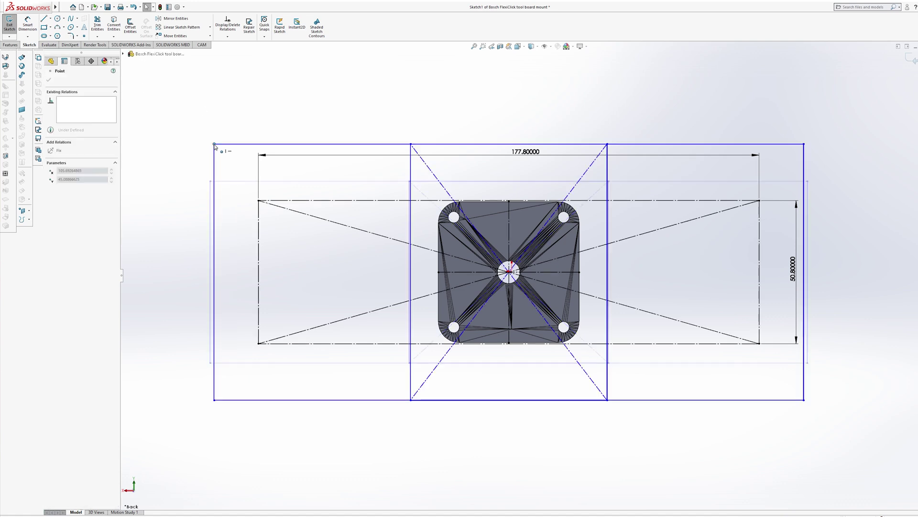
{"action": "key", "text": "Escape"}
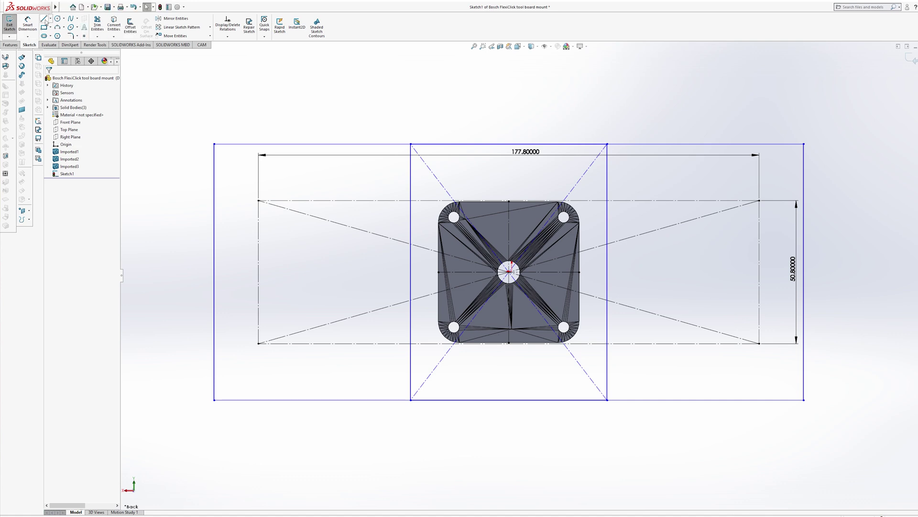
Draw a 16 mm construction circle at the construction box's corner
{"action": "left_click", "coordinate": [58, 19]}
{"action": "left_click", "coordinate": [258, 200]}
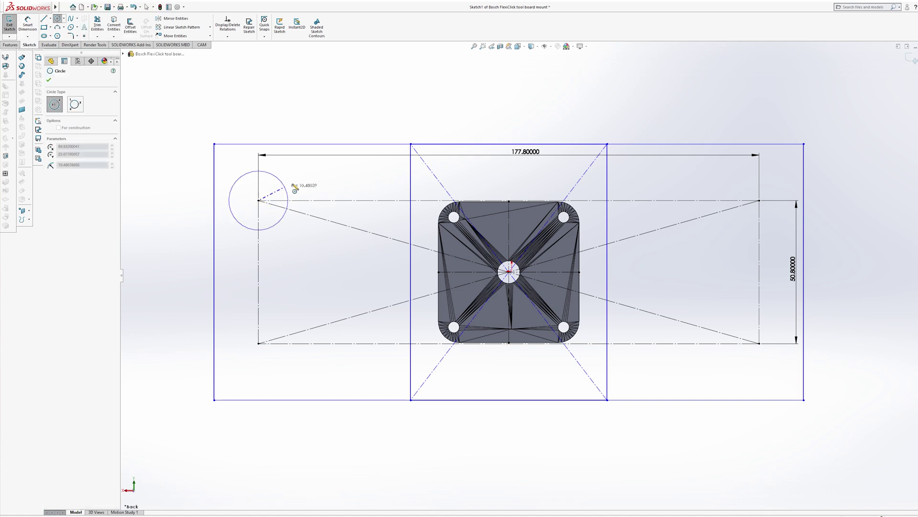
{"action": "left_click", "coordinate": [233, 172]}
{"action": "key", "text": "Escape"}
{"action": "left_click", "coordinate": [27, 24]}
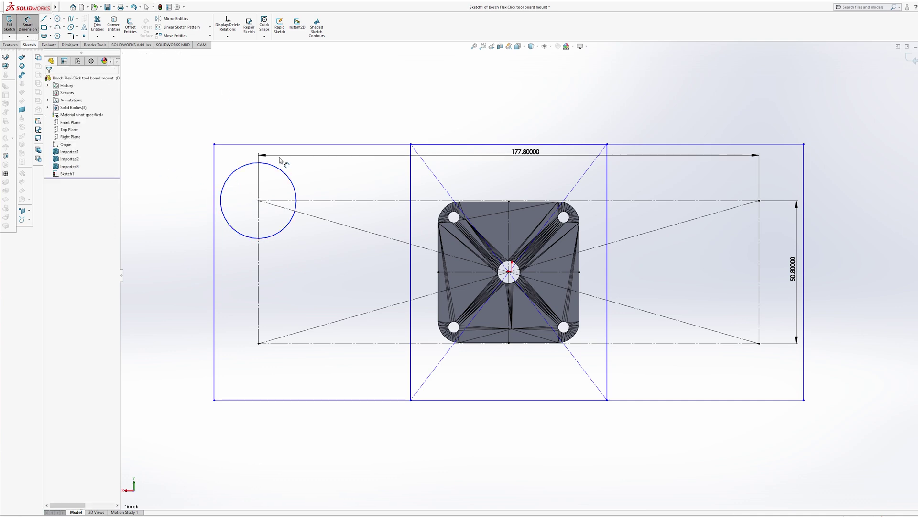
{"action": "left_click", "coordinate": [286, 172]}
{"action": "left_click", "coordinate": [339, 119]}
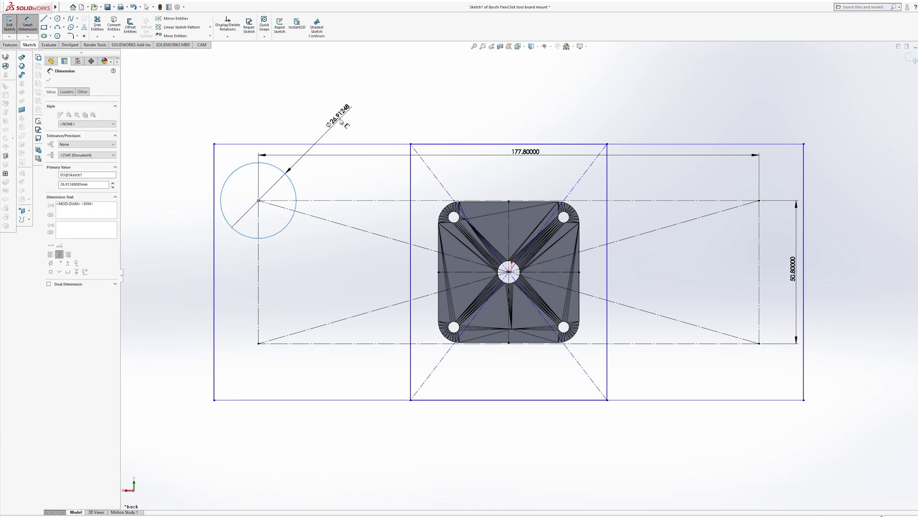
{"action": "type", "text": "16mm"}
{"action": "key", "text": "Return"}
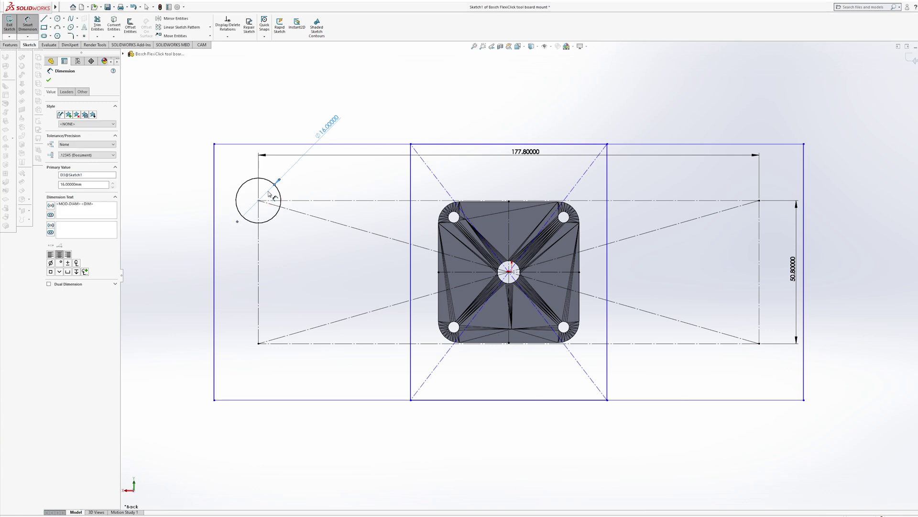
{"action": "key", "text": "Escape"}
{"action": "left_click", "coordinate": [270, 181]}
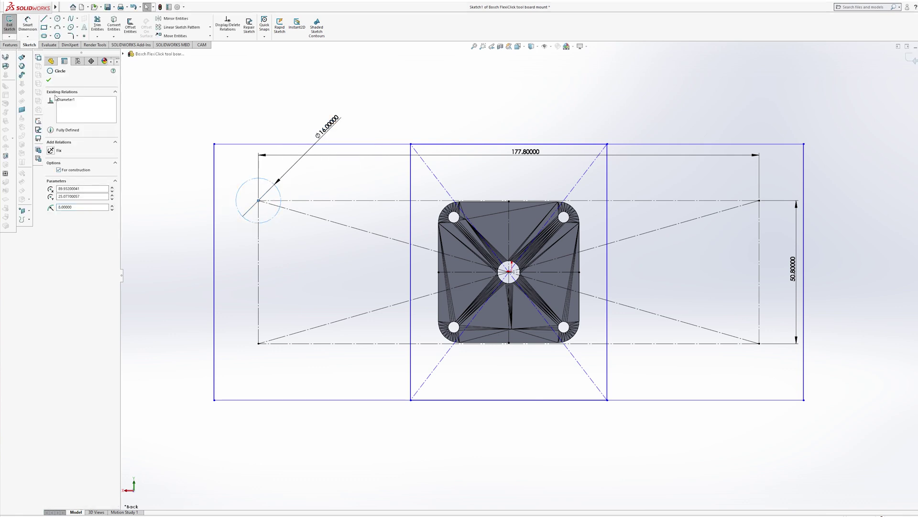
{"action": "left_click", "coordinate": [49, 80]}
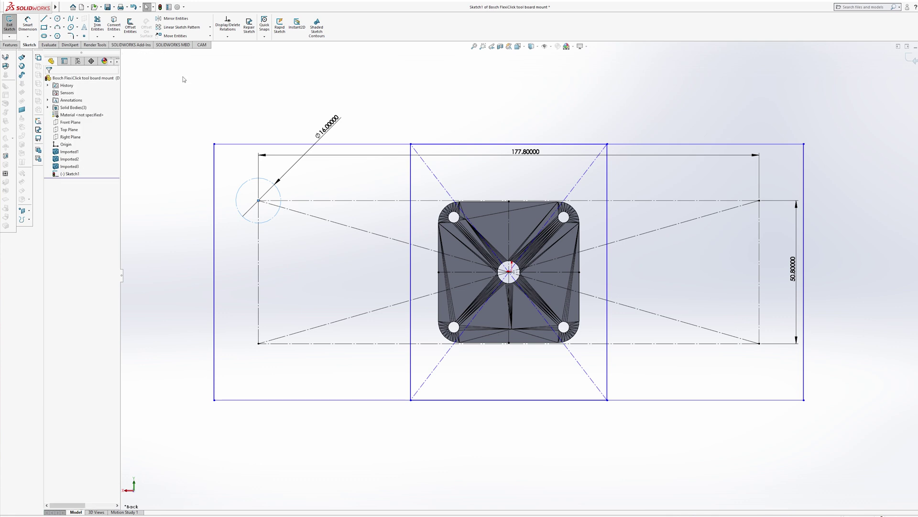
Make the outer box's top and left edges tangent to the 16 mm circle
{"action": "left_click", "coordinate": [247, 144]}
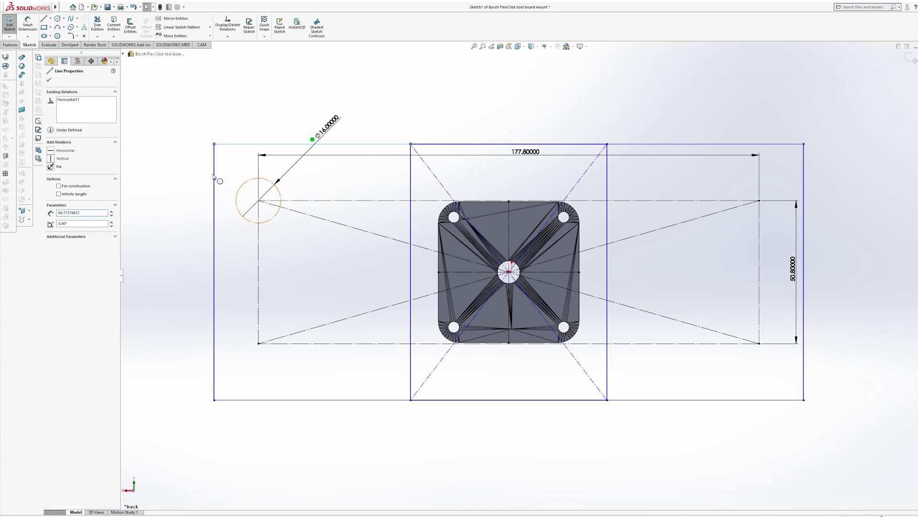
{"action": "left_click", "coordinate": [251, 183], "text": "ctrl"}
{"action": "left_click", "coordinate": [51, 188]}
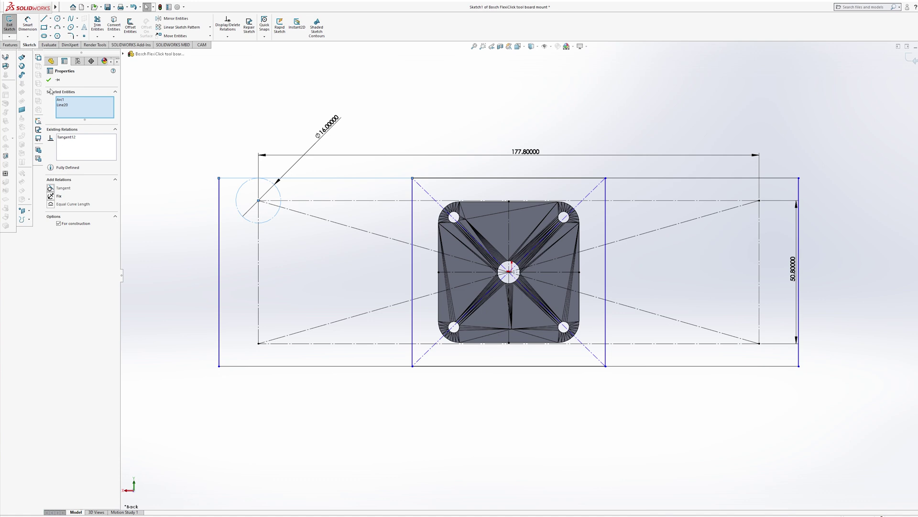
{"action": "left_click", "coordinate": [165, 160]}
{"action": "left_click", "coordinate": [232, 197]}
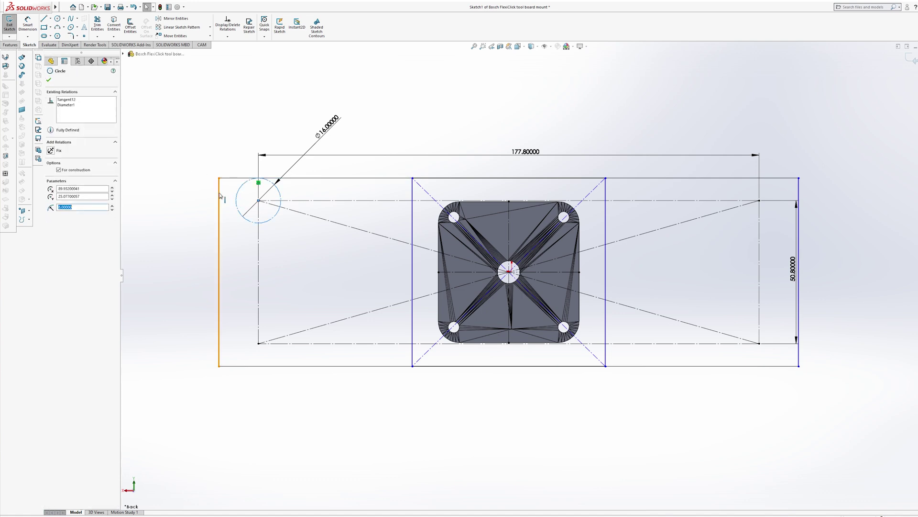
{"action": "left_click", "coordinate": [219, 196], "text": "ctrl"}
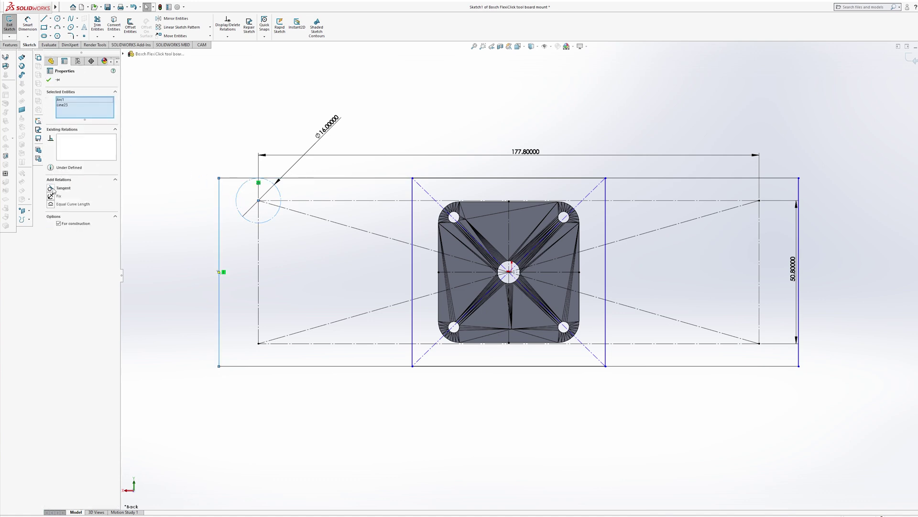
{"action": "left_click", "coordinate": [51, 188]}
{"action": "left_click", "coordinate": [48, 79]}
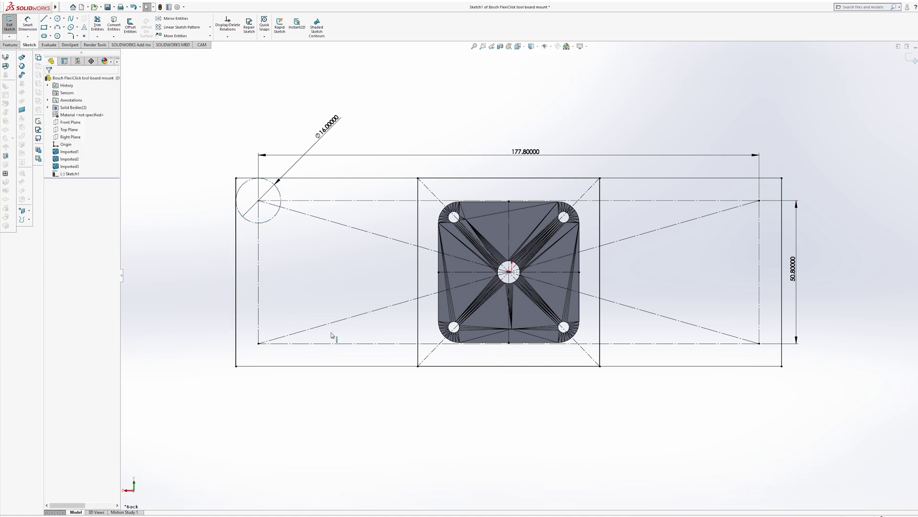
Convert every entity in the sketch to construction geometry
{"action": "left_click", "coordinate": [377, 370]}
{"action": "mouse_move", "coordinate": [205, 109]}
{"action": "left_mouse_down"}
{"action": "mouse_move", "coordinate": [833, 376]}
{"action": "mouse_move", "coordinate": [864, 421]}
{"action": "left_mouse_up"}
{"action": "left_click", "coordinate": [59, 224]}
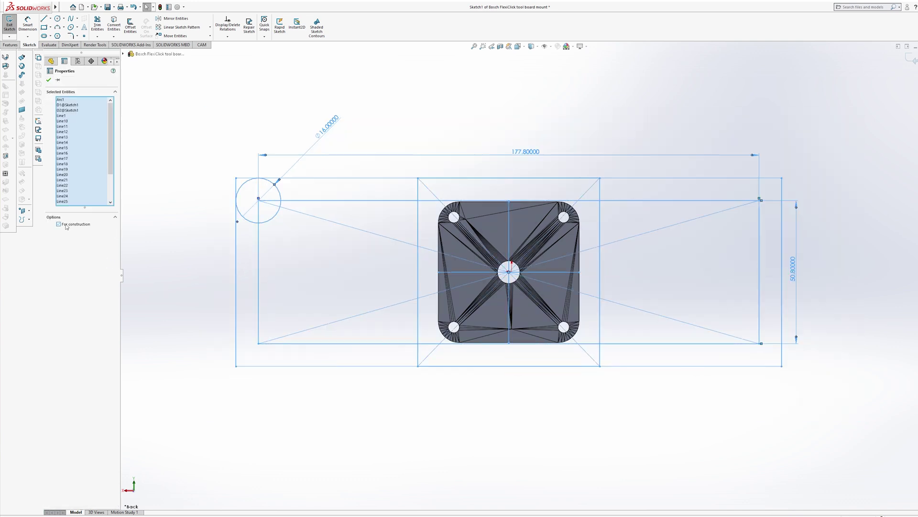
{"action": "left_click", "coordinate": [49, 81]}
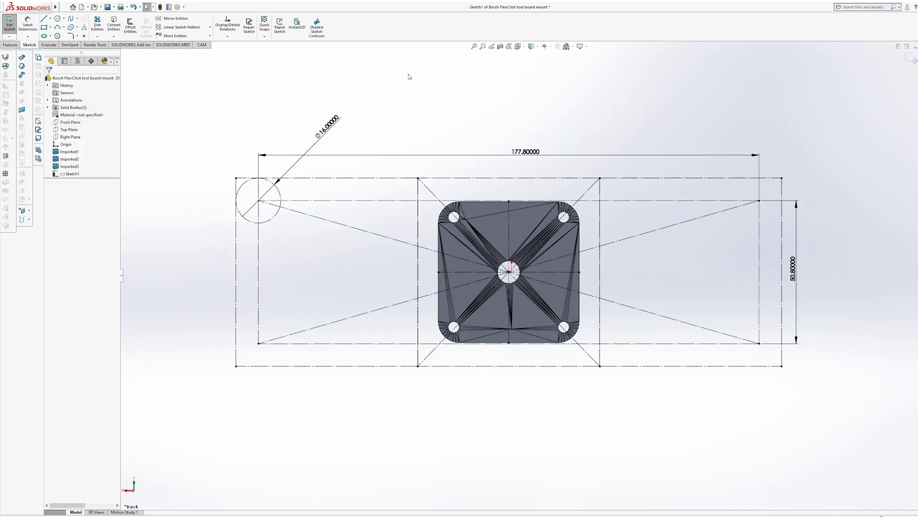
Return the four rectangle lines around the mount to solid profile lines
{"action": "left_click", "coordinate": [418, 239]}
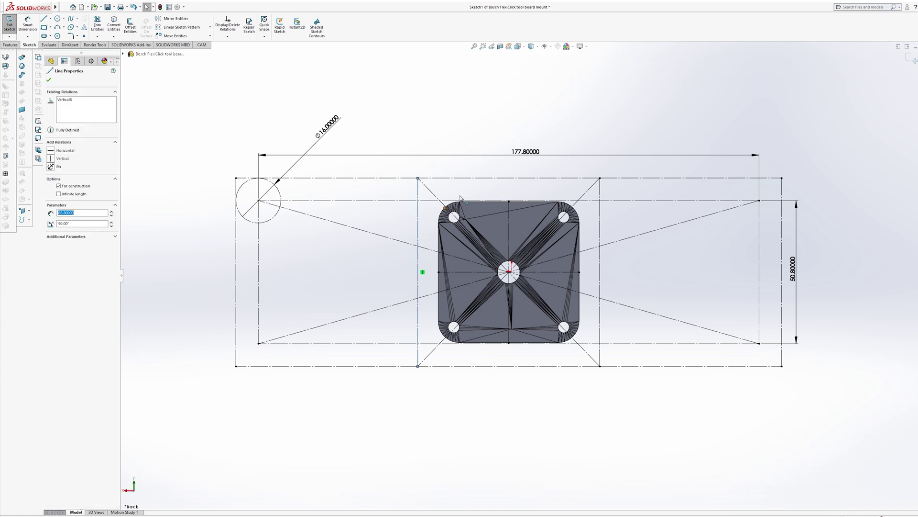
{"action": "left_click", "coordinate": [481, 178], "text": "ctrl"}
{"action": "left_click", "coordinate": [593, 271], "text": "ctrl"}
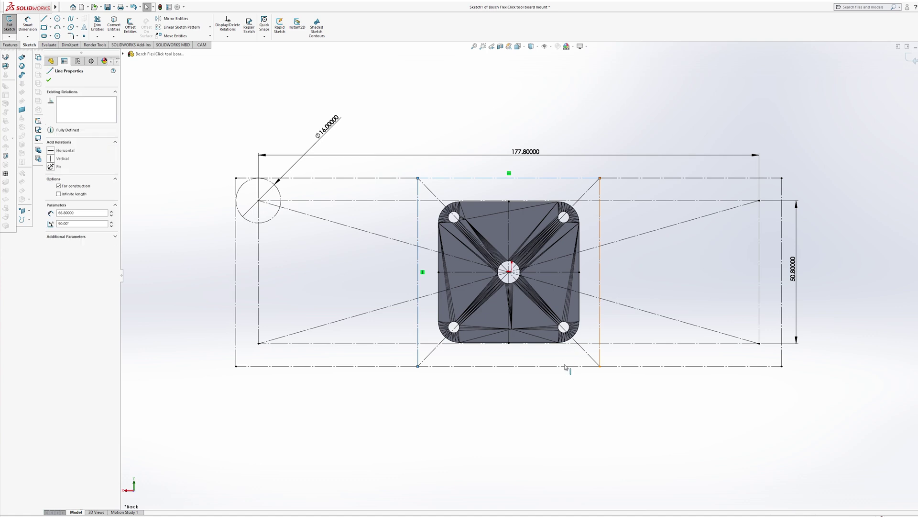
{"action": "left_click", "coordinate": [558, 366], "text": "ctrl"}
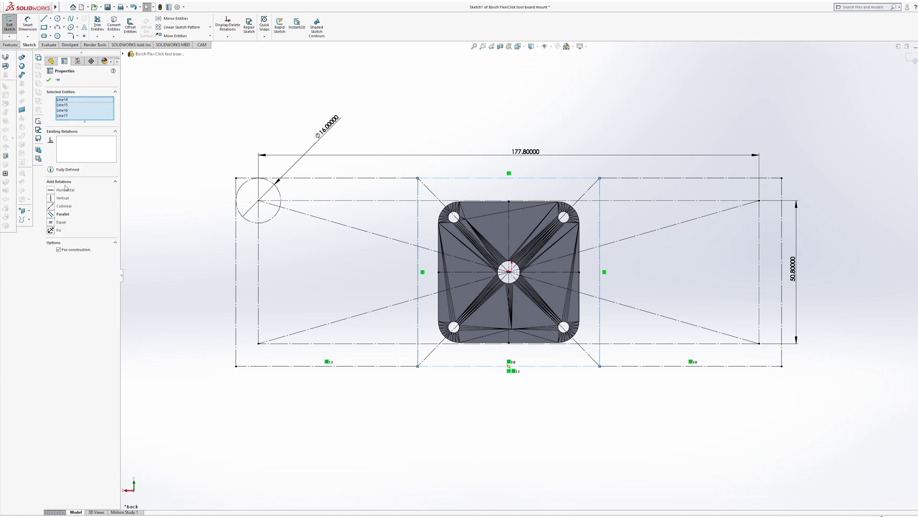
{"action": "left_click", "coordinate": [72, 250]}
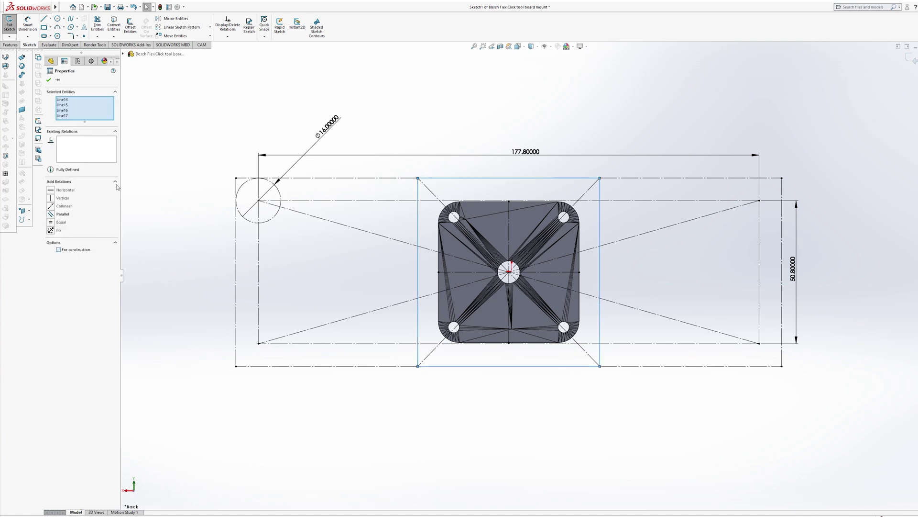
{"action": "left_click", "coordinate": [49, 81]}
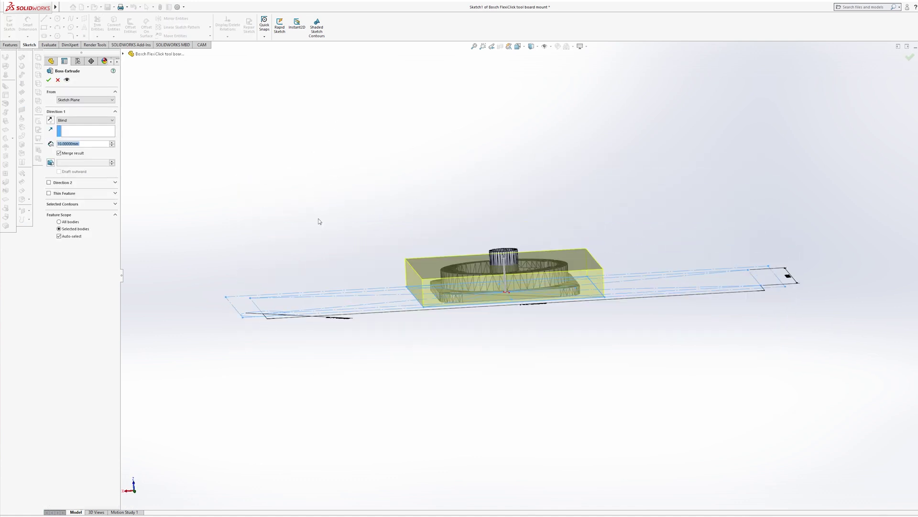
Extrude the profile 3 mm blind in Direction 1 and 2 mm in Direction 2
{"action": "type", "text": "3"}
{"action": "key", "text": "Return"}
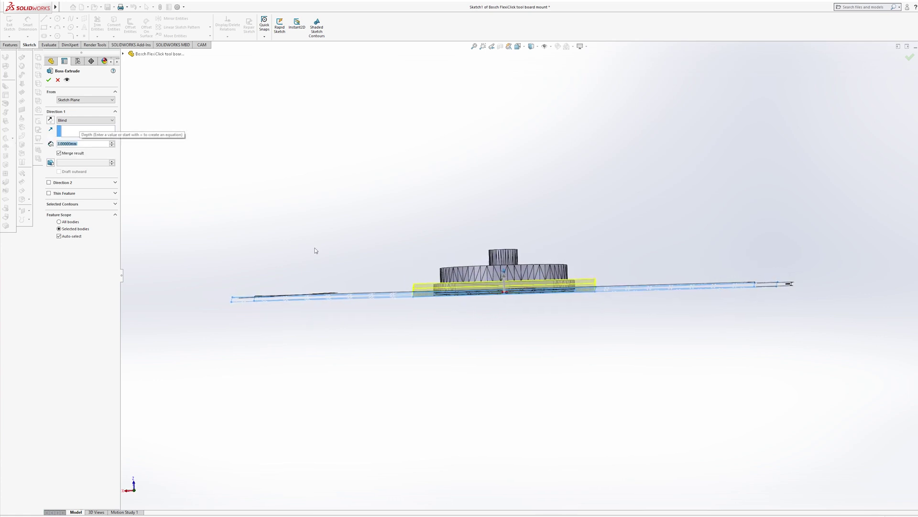
{"action": "left_click", "coordinate": [48, 182]}
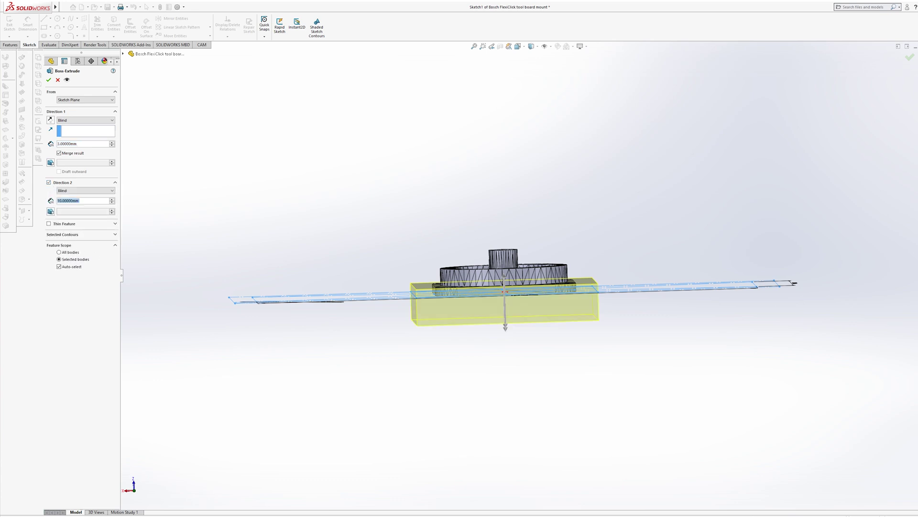
{"action": "type", "text": "2"}
{"action": "key", "text": "Return"}
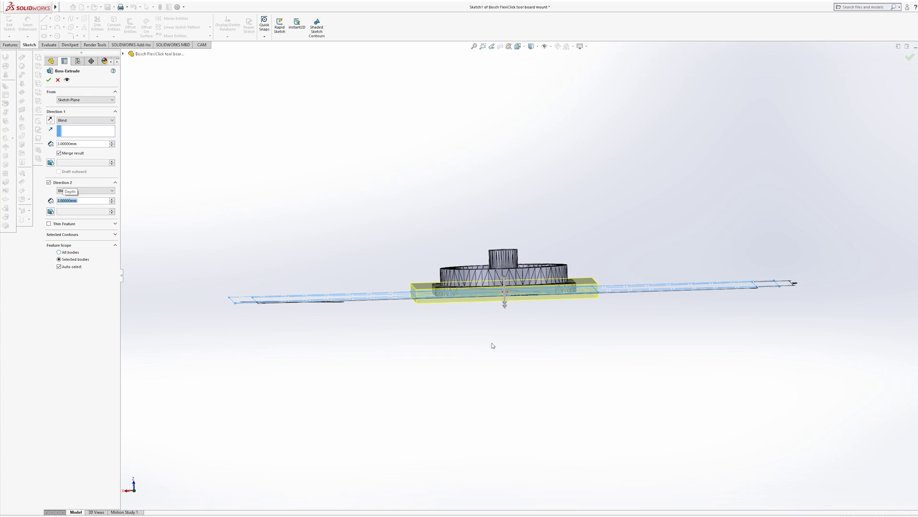
{"action": "middle_click_drag", "start_coordinate": [580, 311], "coordinate": [706, 302]}
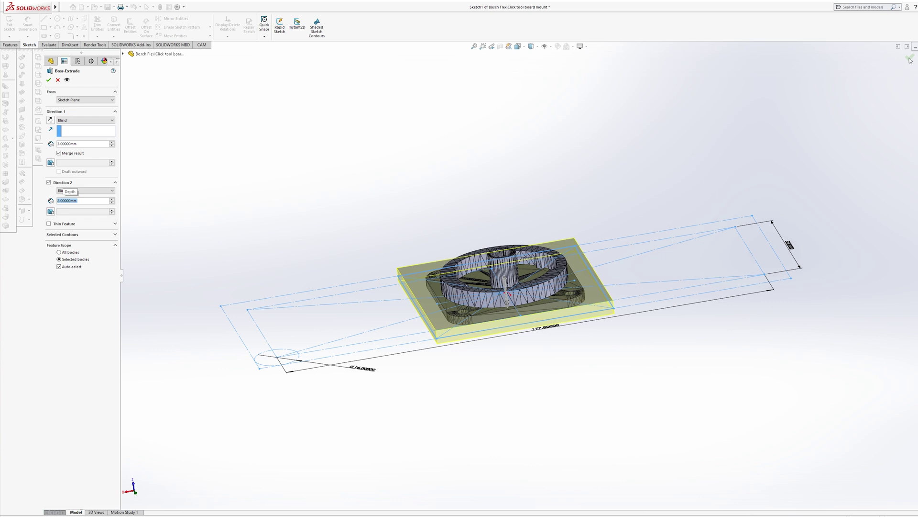
{"action": "key", "text": "Return"}
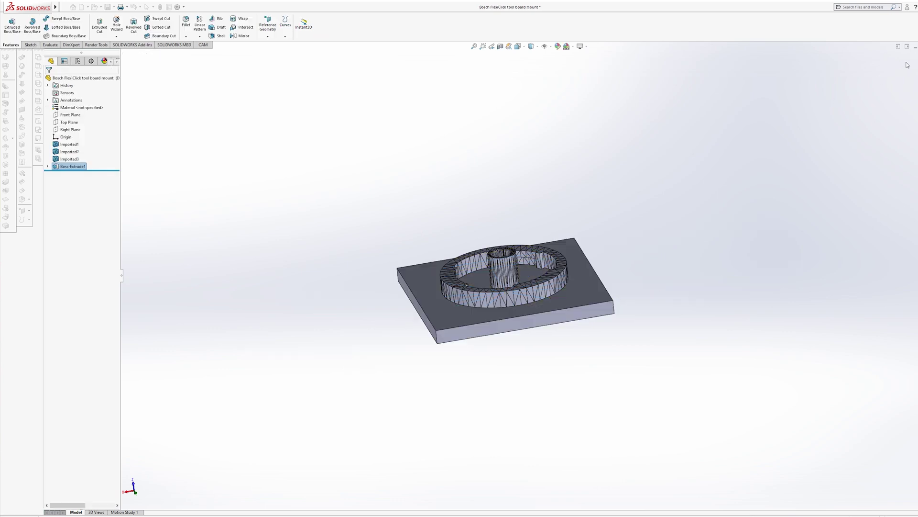
{"action": "middle_click_drag", "start_coordinate": [421, 246], "coordinate": [660, 268]}
{"action": "left_click", "coordinate": [544, 247]}
{"action": "left_click", "coordinate": [659, 269]}
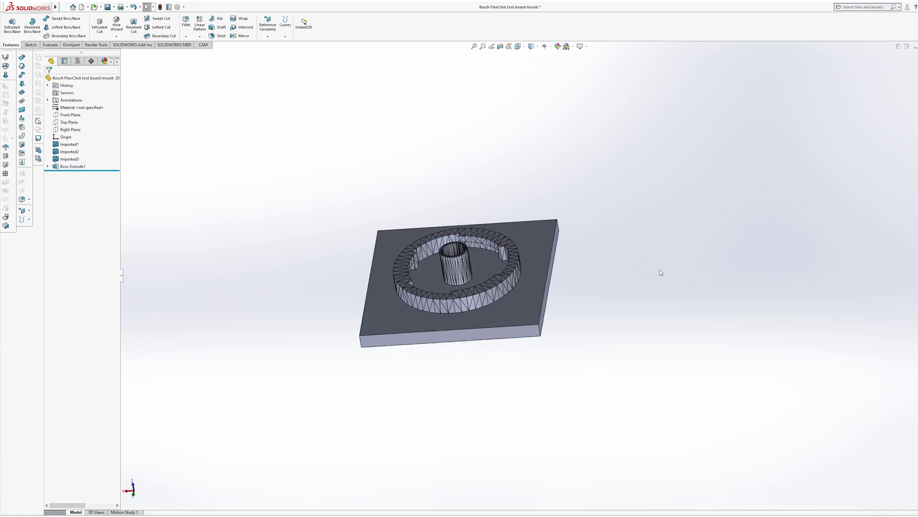
{"action": "left_click", "coordinate": [202, 27]}
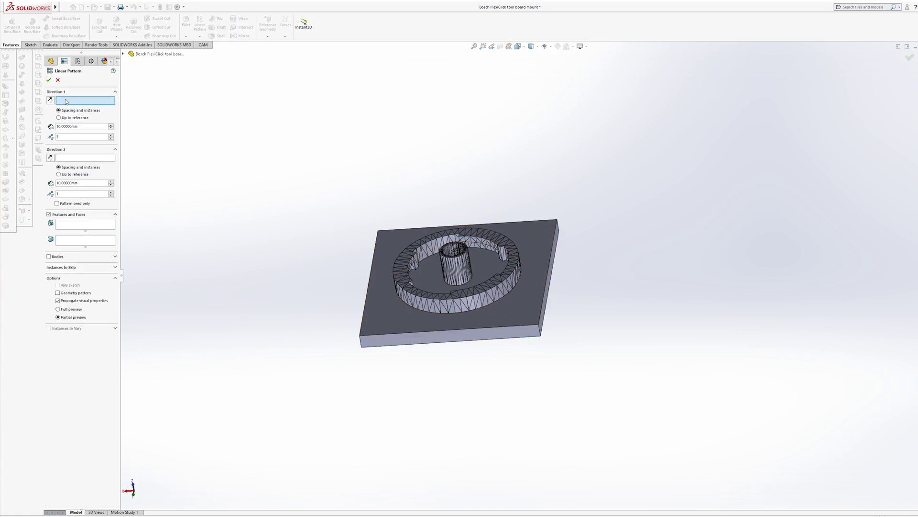
{"action": "left_click", "coordinate": [489, 328]}
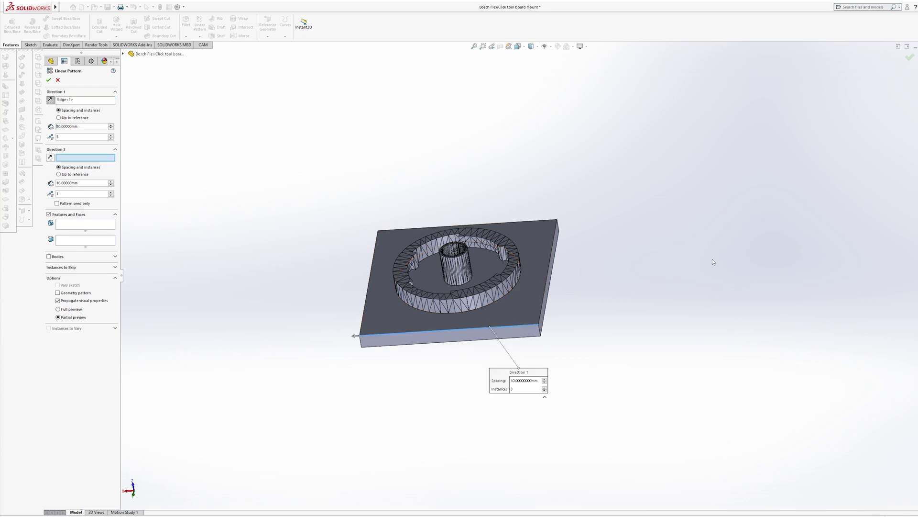
{"action": "scroll", "coordinate": [178, 218], "scroll_direction": "down", "scroll_amount": 2}
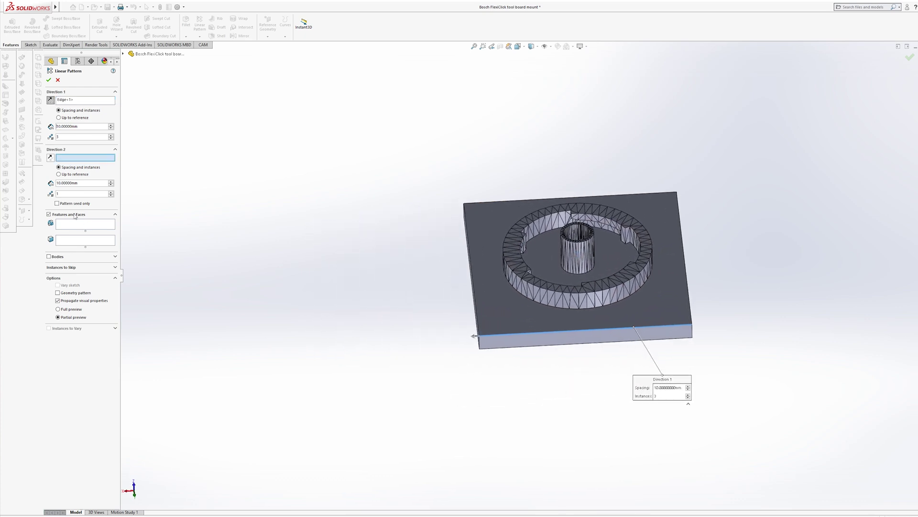
{"action": "left_click", "coordinate": [48, 256]}
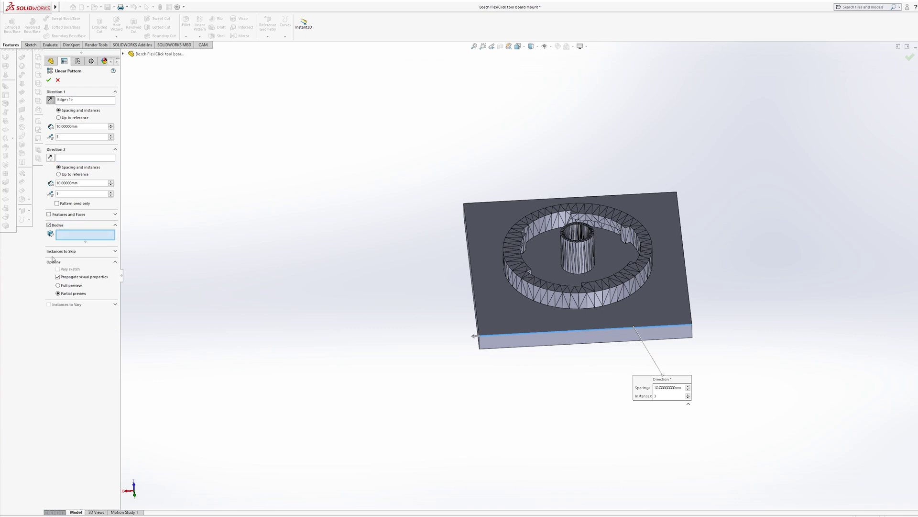
{"action": "left_click", "coordinate": [508, 240]}
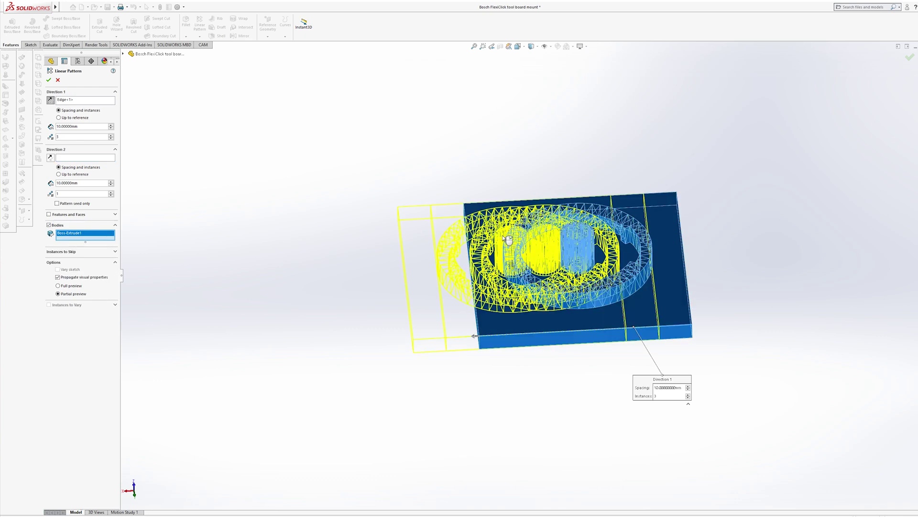
{"action": "left_click", "coordinate": [48, 81]}
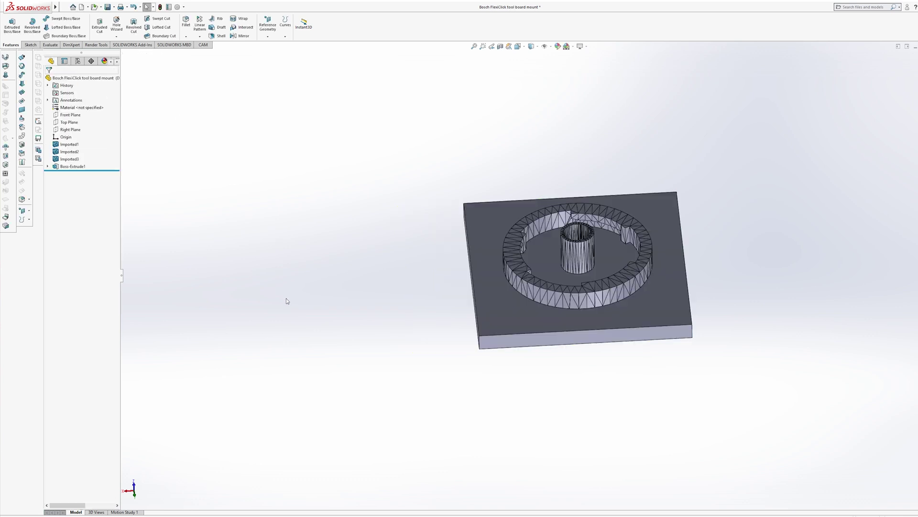
{"action": "left_click", "coordinate": [49, 45]}
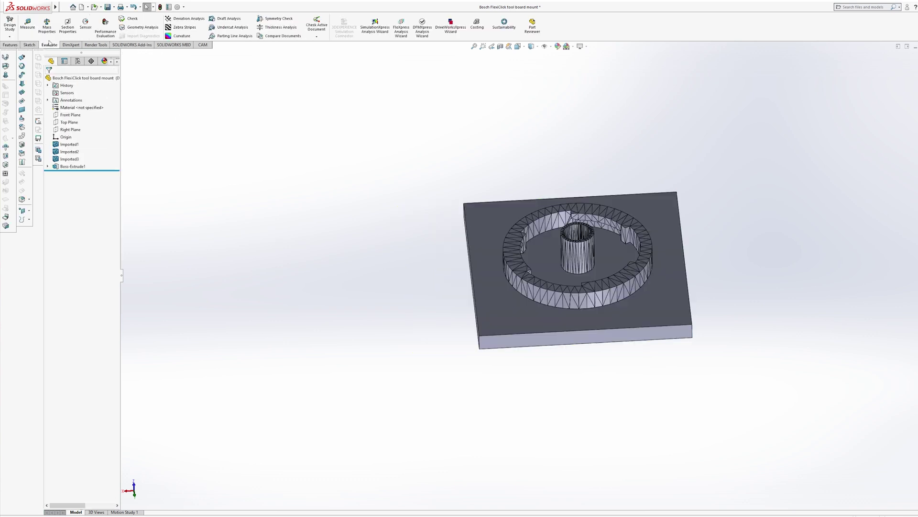
{"action": "left_click", "coordinate": [27, 24]}
{"action": "middle_click_drag", "start_coordinate": [479, 287], "coordinate": [631, 308]}
{"action": "left_click", "coordinate": [502, 316]}
{"action": "left_click", "coordinate": [629, 306]}
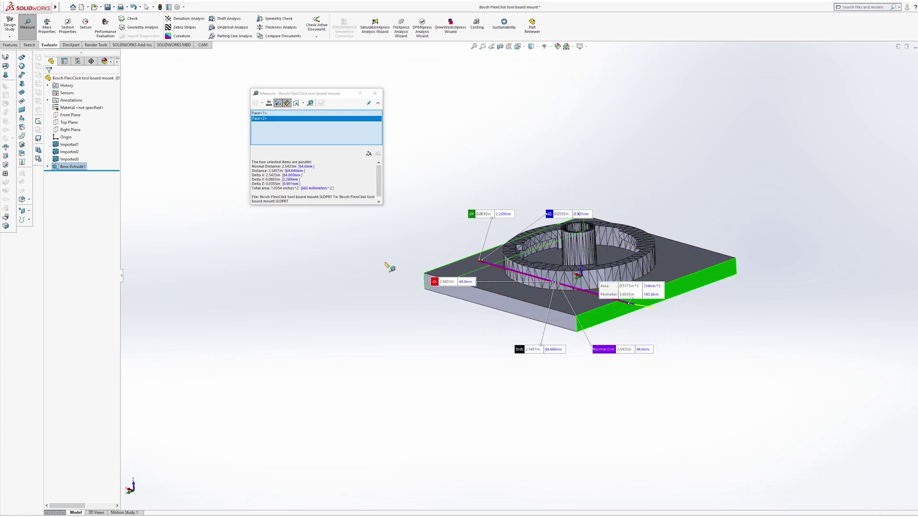
{"action": "left_click", "coordinate": [375, 93]}
{"action": "middle_click_drag", "start_coordinate": [408, 218], "coordinate": [204, 252]}
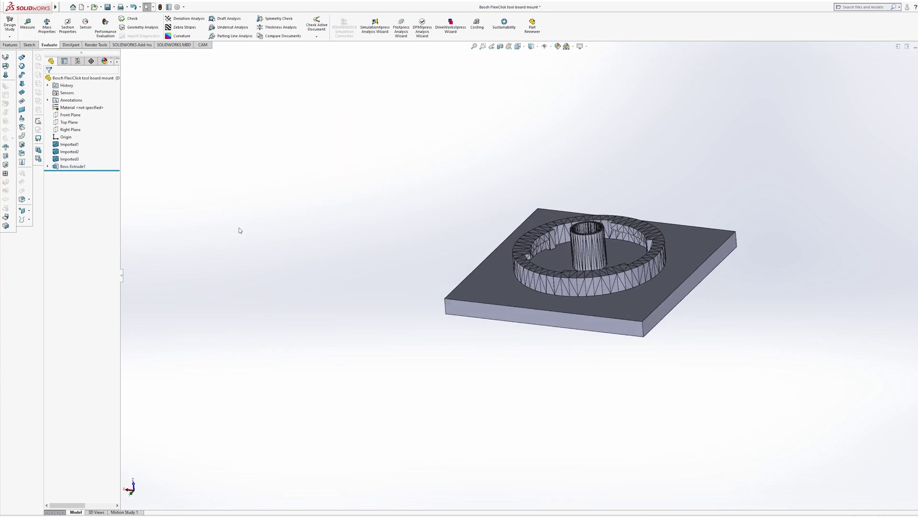
{"action": "left_click", "coordinate": [10, 45]}
Linear-pattern the plate body along its front edge into 3 instances 64.6 mm apart
{"action": "left_click", "coordinate": [199, 22]}
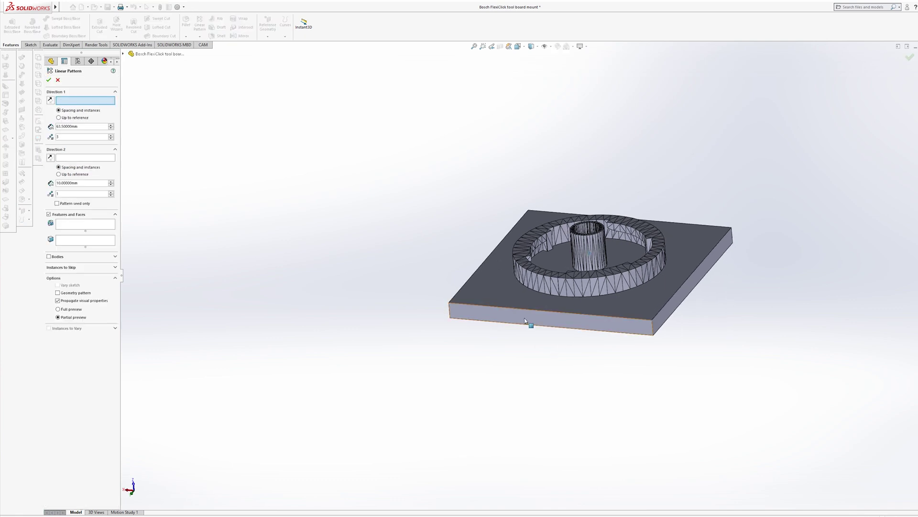
{"action": "left_click", "coordinate": [529, 312]}
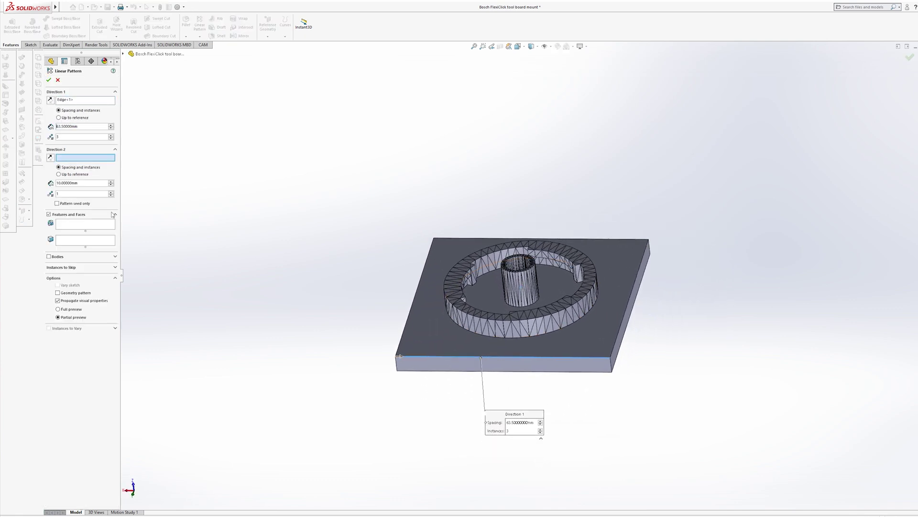
{"action": "double_click", "coordinate": [83, 126]}
{"action": "type", "text": "64.6"}
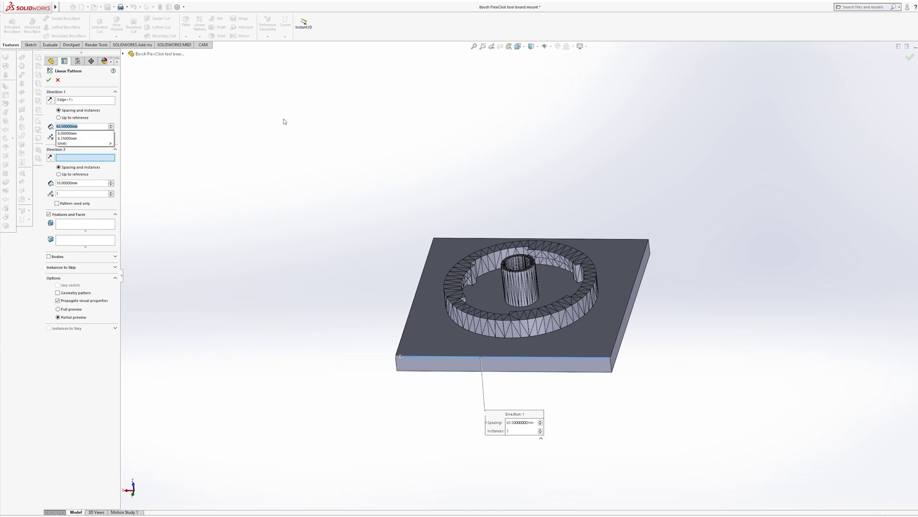
{"action": "key", "text": "Return"}
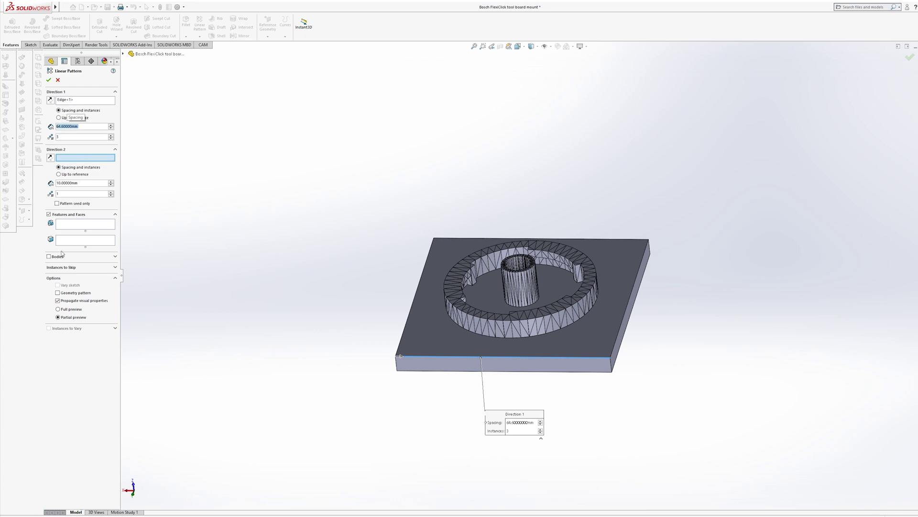
{"action": "left_click", "coordinate": [48, 256]}
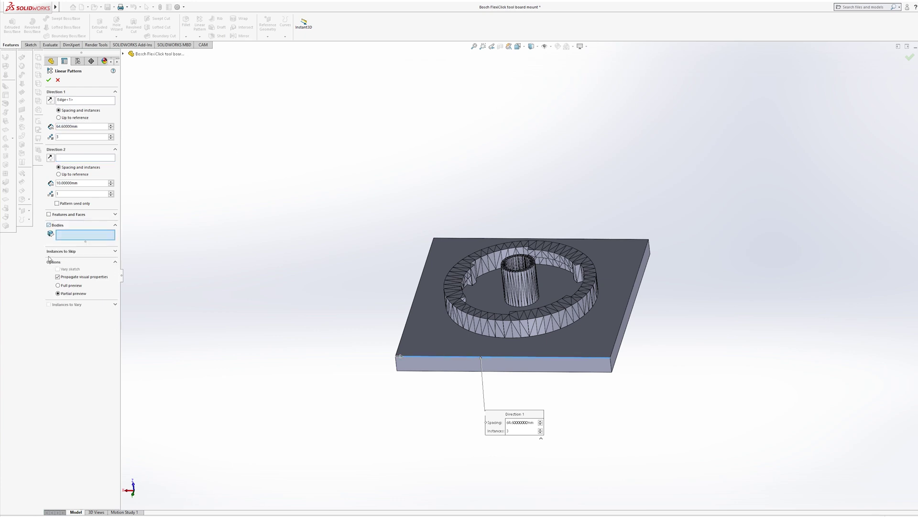
{"action": "left_click", "coordinate": [417, 310]}
{"action": "scroll", "coordinate": [381, 281], "scroll_direction": "up", "scroll_amount": 3}
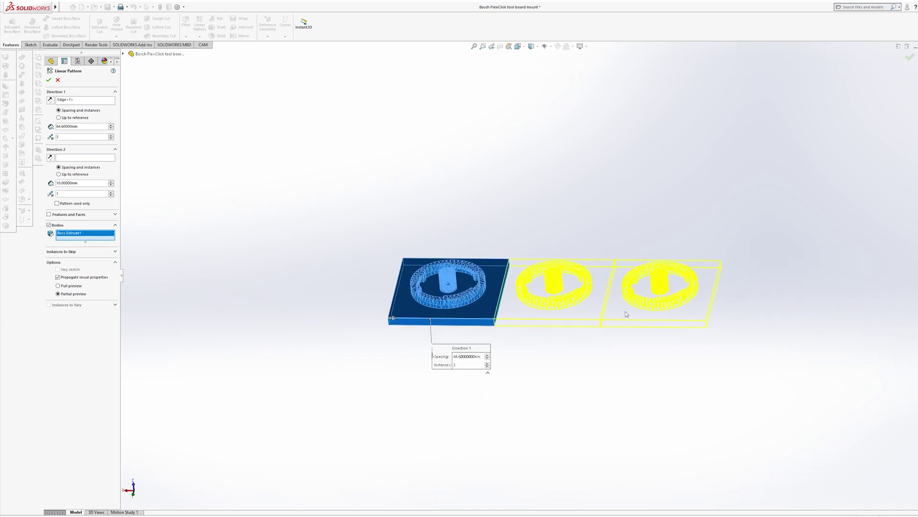
{"action": "left_click", "coordinate": [49, 81]}
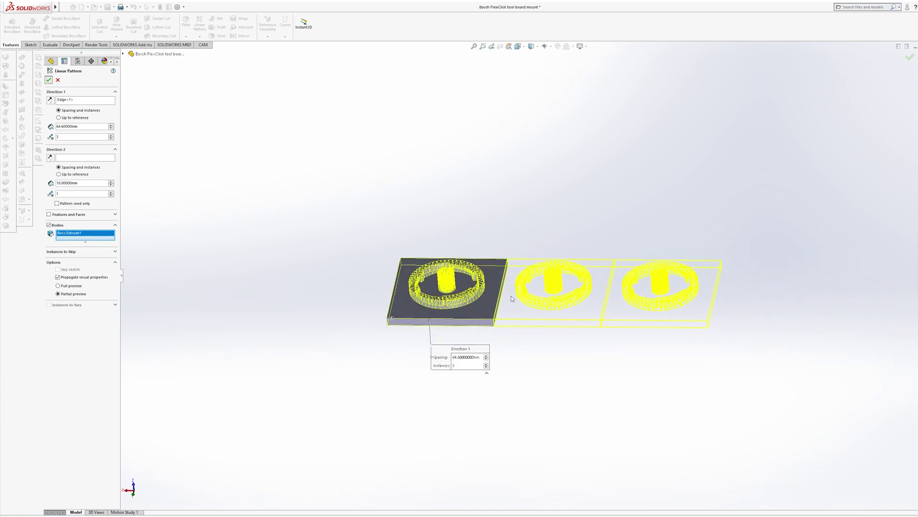
{"action": "scroll", "coordinate": [516, 330], "scroll_direction": "down", "scroll_amount": 6}
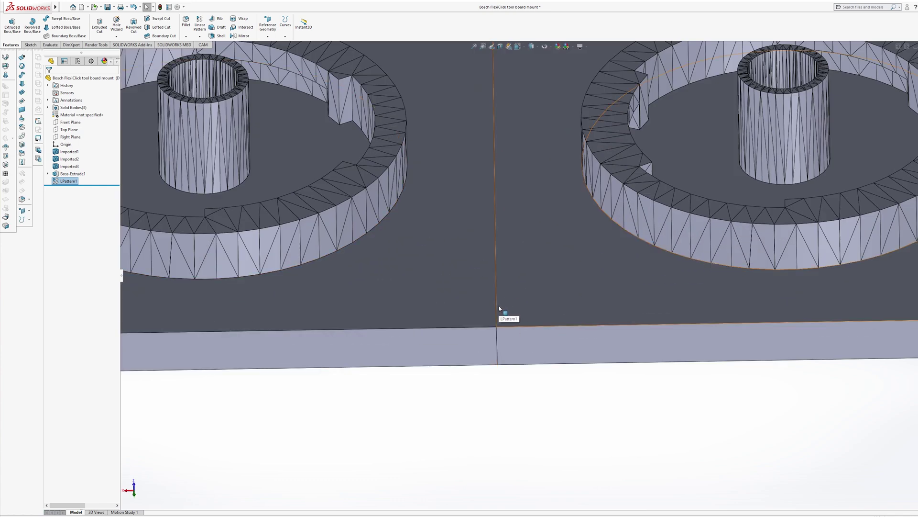
{"action": "scroll", "coordinate": [500, 306], "scroll_direction": "up", "scroll_amount": 6}
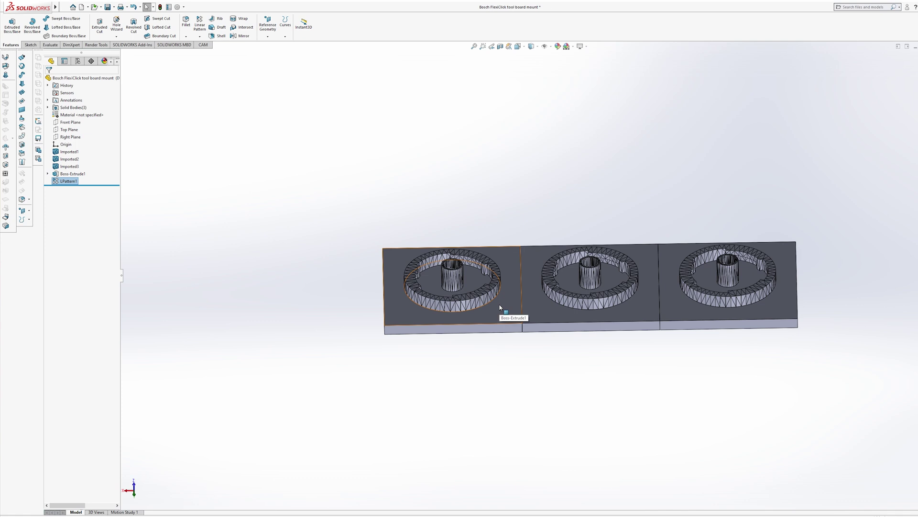
Turn the plates face-on with Normal To and open a new sketch on the Front Plane
{"action": "middle_click_drag", "start_coordinate": [507, 180], "coordinate": [545, 211]}
{"action": "left_click", "coordinate": [538, 217]}
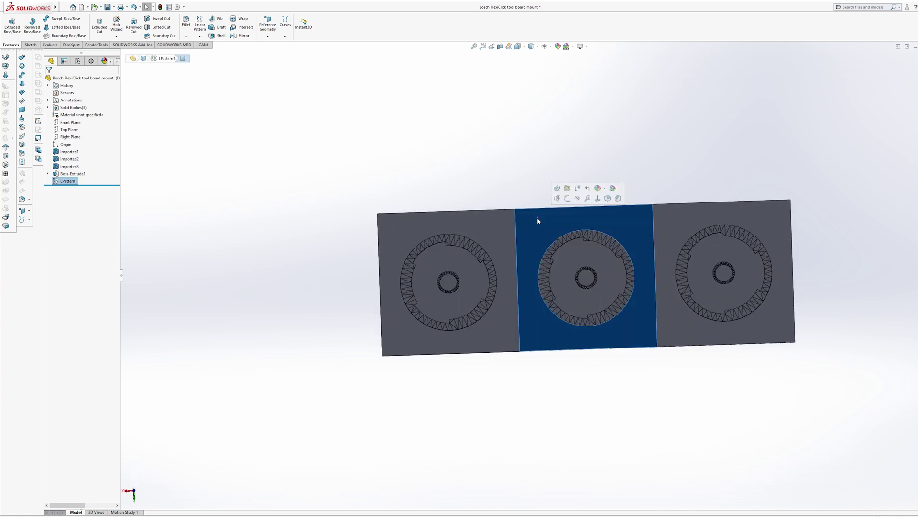
{"action": "key", "text": "space"}
{"action": "left_click", "coordinate": [416, 263]}
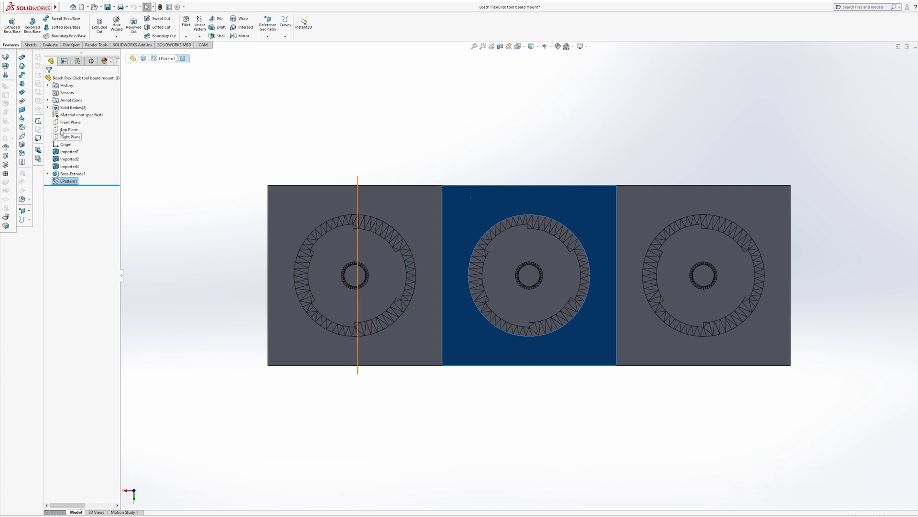
{"action": "left_click", "coordinate": [69, 123]}
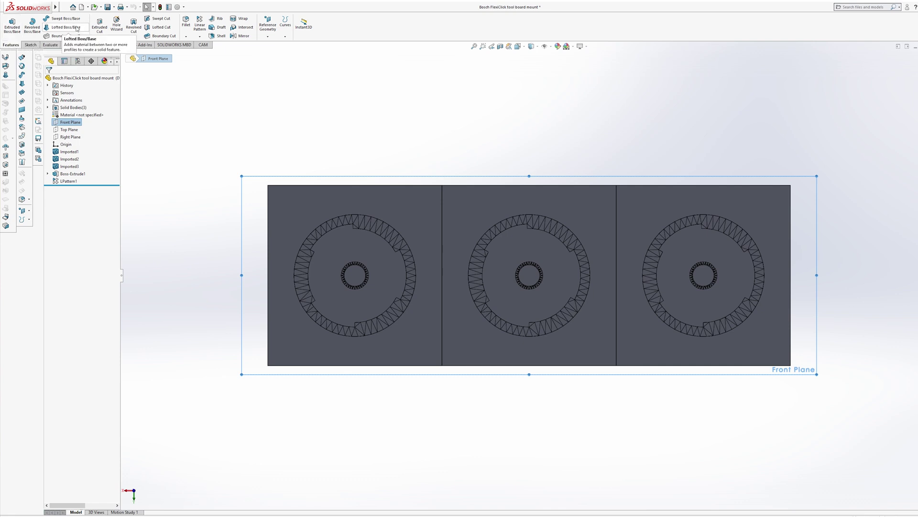
{"action": "left_click", "coordinate": [30, 44]}
{"action": "left_click", "coordinate": [9, 24]}
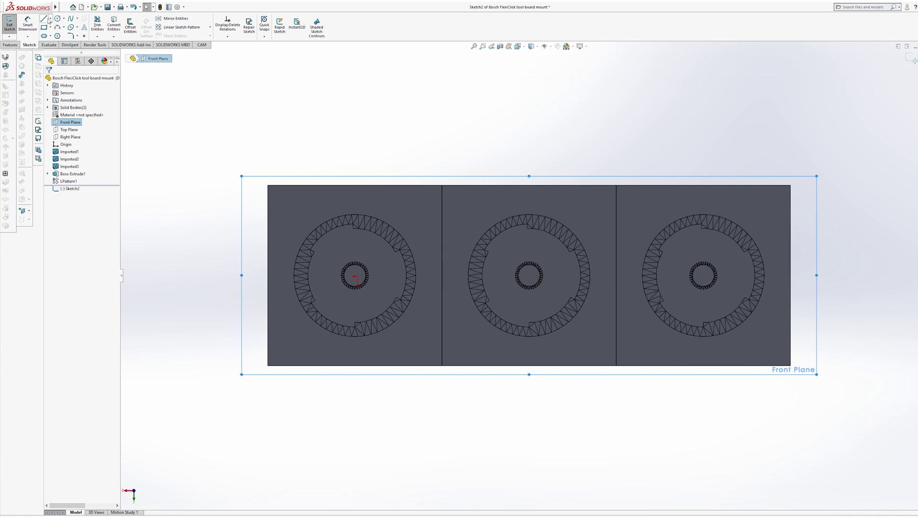
Draw vertical and horizontal centerlines through the middle of the three plates
{"action": "left_click", "coordinate": [50, 19]}
{"action": "left_click", "coordinate": [60, 35]}
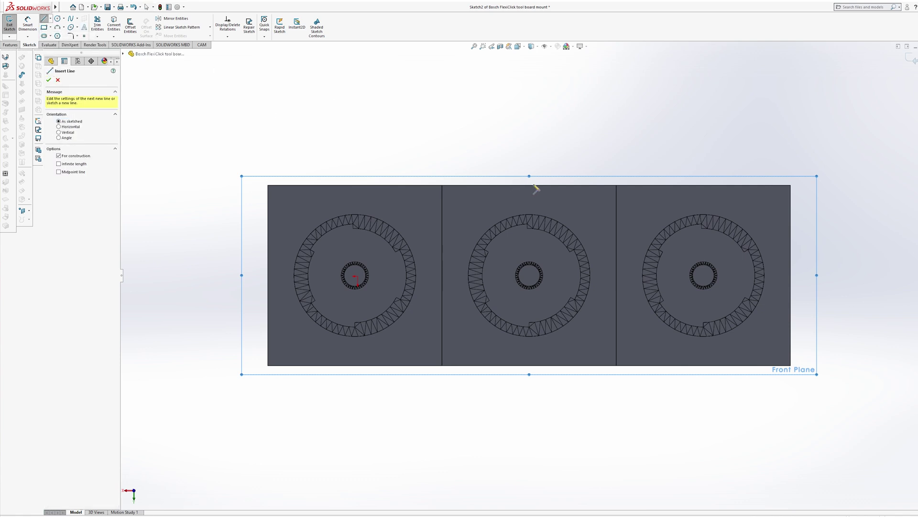
{"action": "left_click", "coordinate": [529, 185]}
{"action": "left_click", "coordinate": [529, 365]}
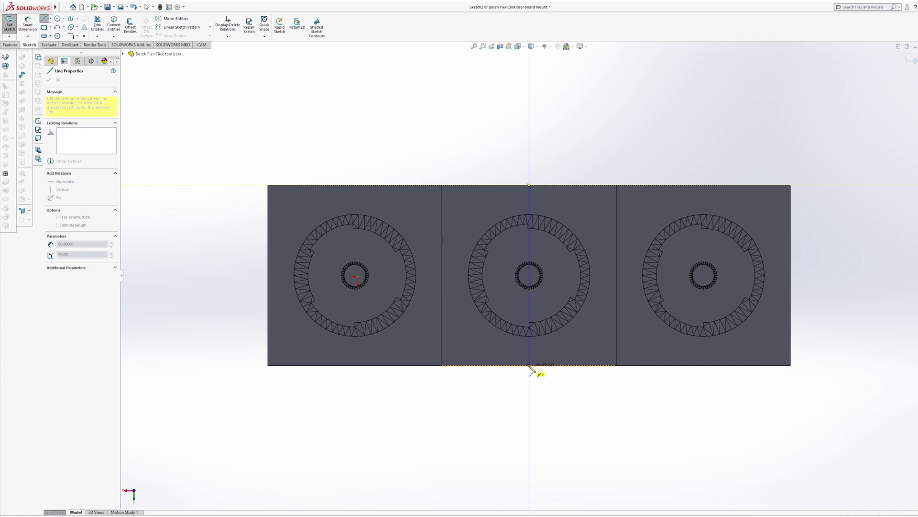
{"action": "key", "text": "Escape"}
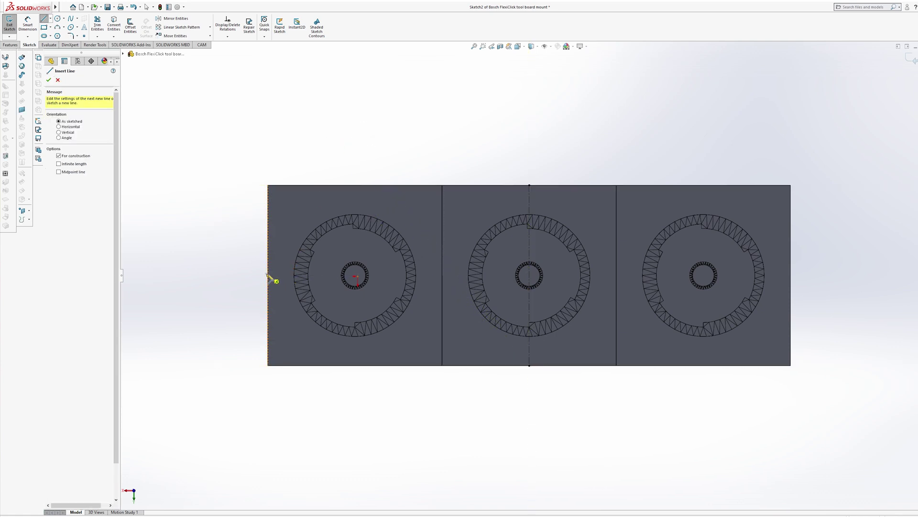
{"action": "left_click", "coordinate": [268, 275]}
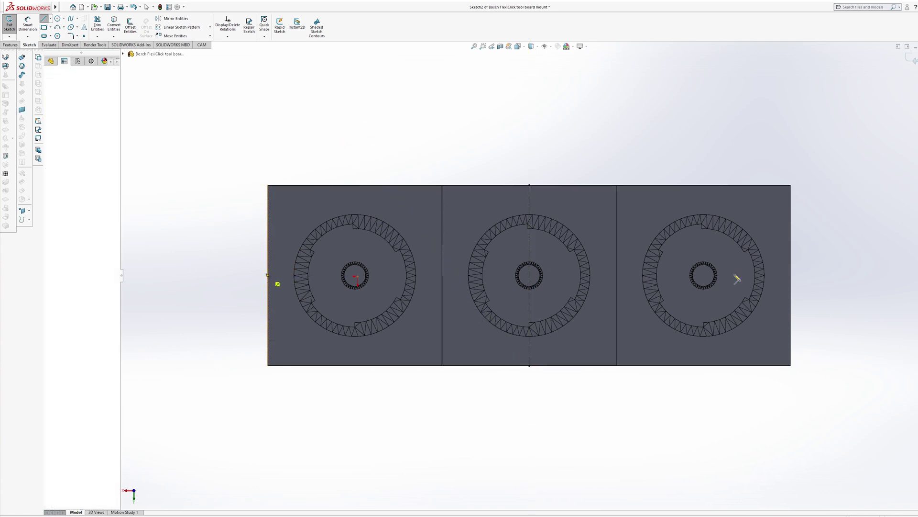
{"action": "left_click", "coordinate": [791, 275]}
{"action": "key", "text": "Escape"}
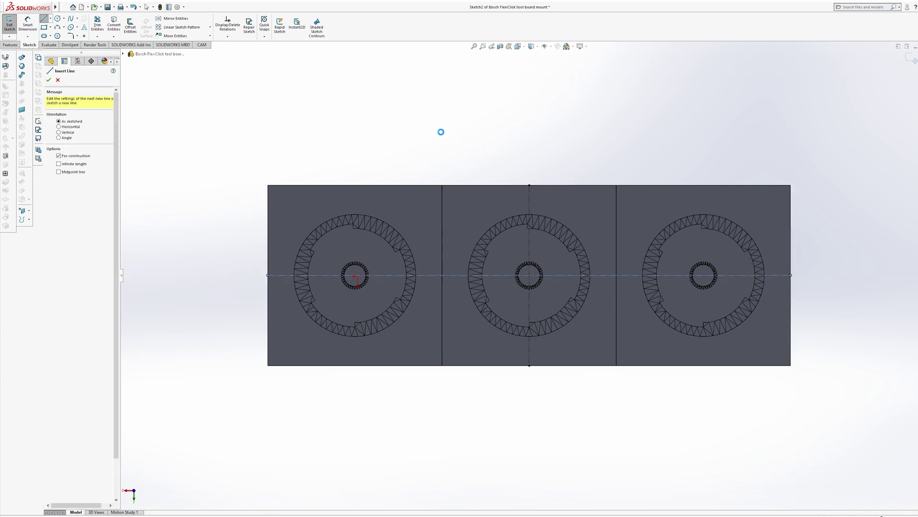
{"action": "key", "text": "Escape"}
{"action": "middle_click_drag", "start_coordinate": [460, 127], "coordinate": [601, 236]}
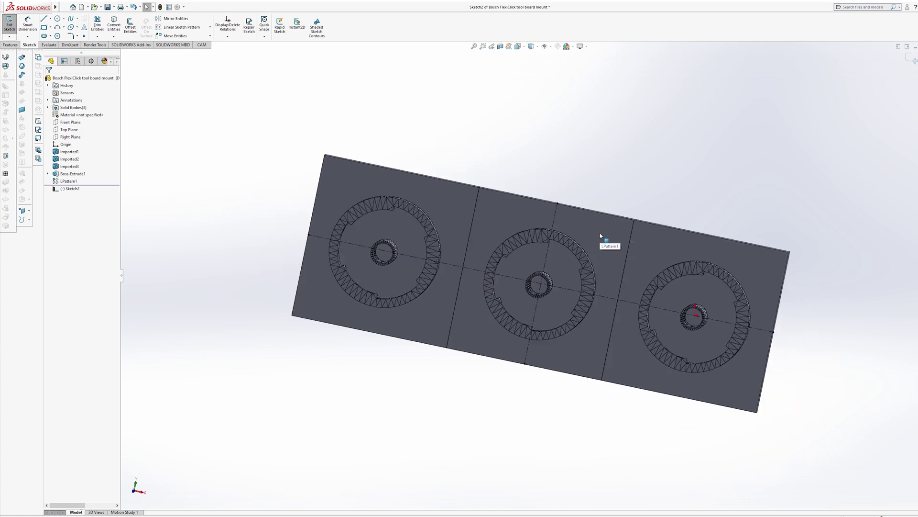
{"action": "key", "text": "ctrl+8"}
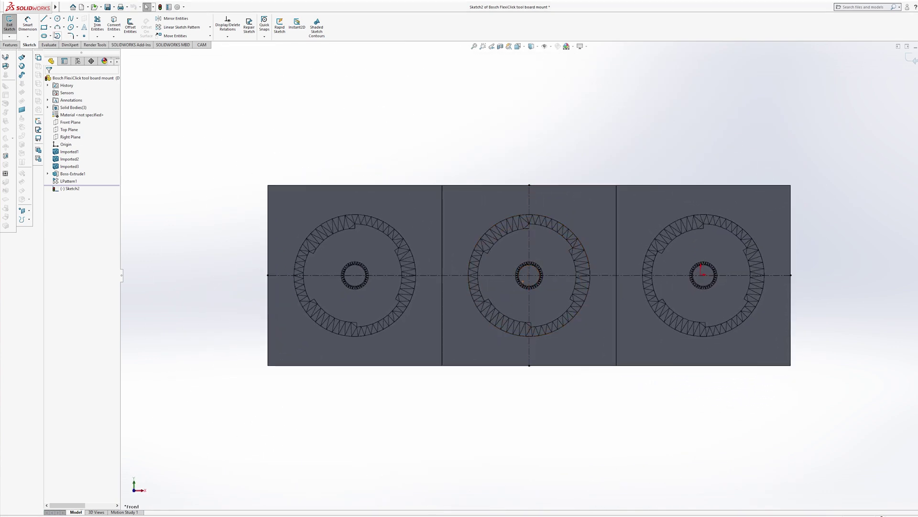
Draw a center rectangle from the origin and dimension it 177.8 wide by 50.8 tall
{"action": "left_click", "coordinate": [50, 27]}
{"action": "left_click", "coordinate": [67, 45]}
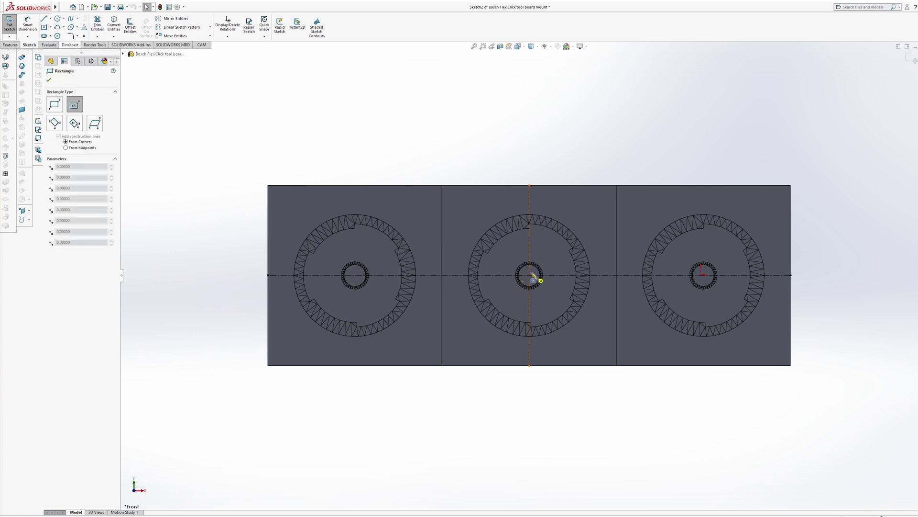
{"action": "left_click", "coordinate": [529, 275]}
{"action": "left_click", "coordinate": [754, 202]}
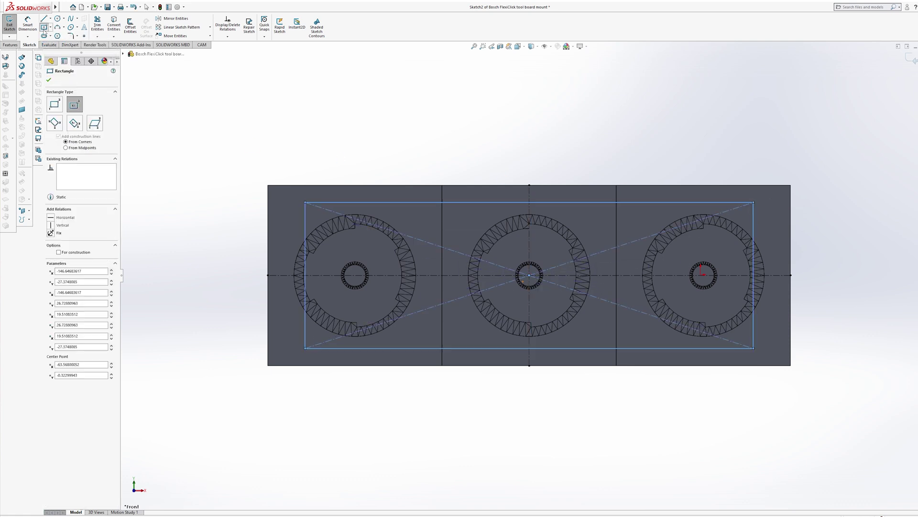
{"action": "left_click", "coordinate": [27, 24]}
{"action": "left_click", "coordinate": [508, 205]}
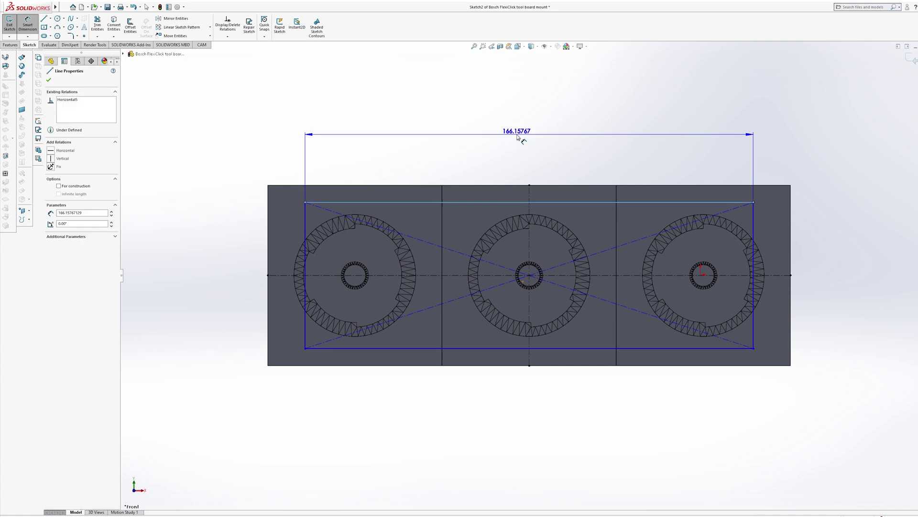
{"action": "left_click", "coordinate": [518, 137]}
{"action": "type", "text": "177.8"}
{"action": "key", "text": "Return"}
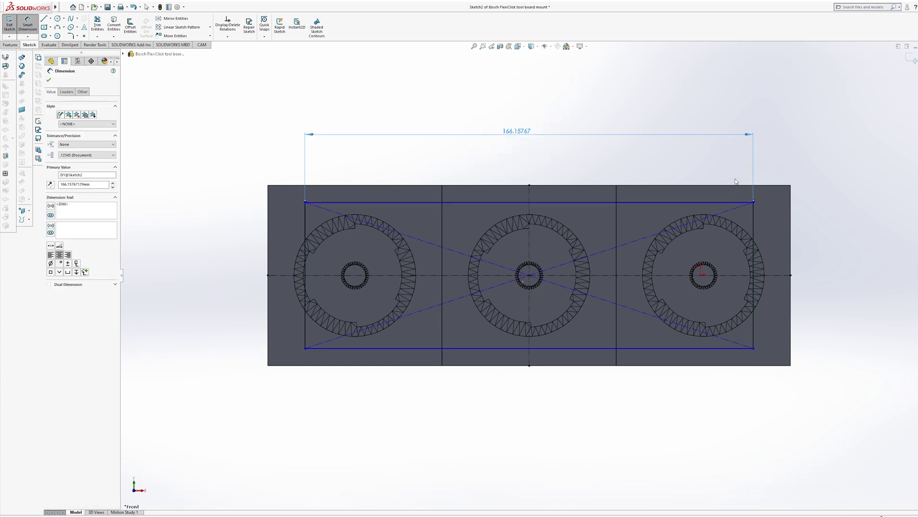
{"action": "left_click", "coordinate": [770, 223]}
{"action": "left_click", "coordinate": [845, 268]}
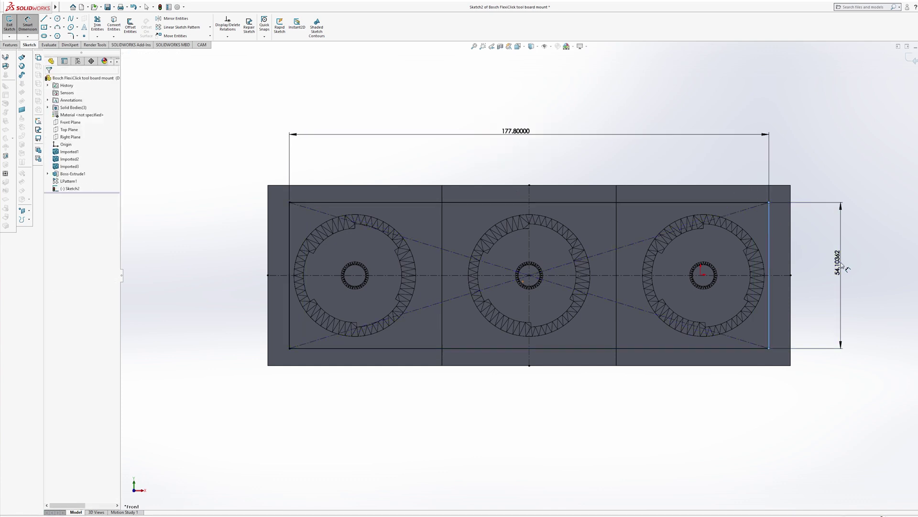
{"action": "type", "text": "50.8"}
{"action": "key", "text": "Return"}
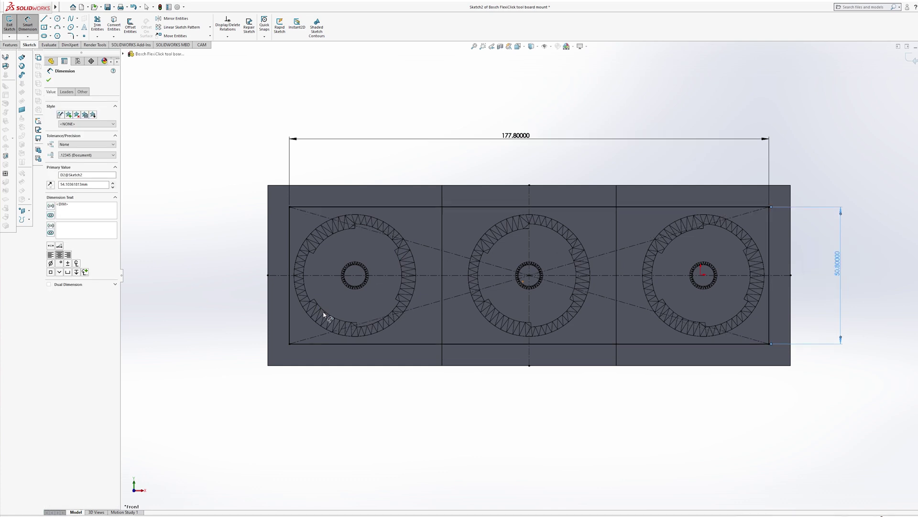
{"action": "key", "text": "Escape"}
{"action": "key", "text": "Escape"}
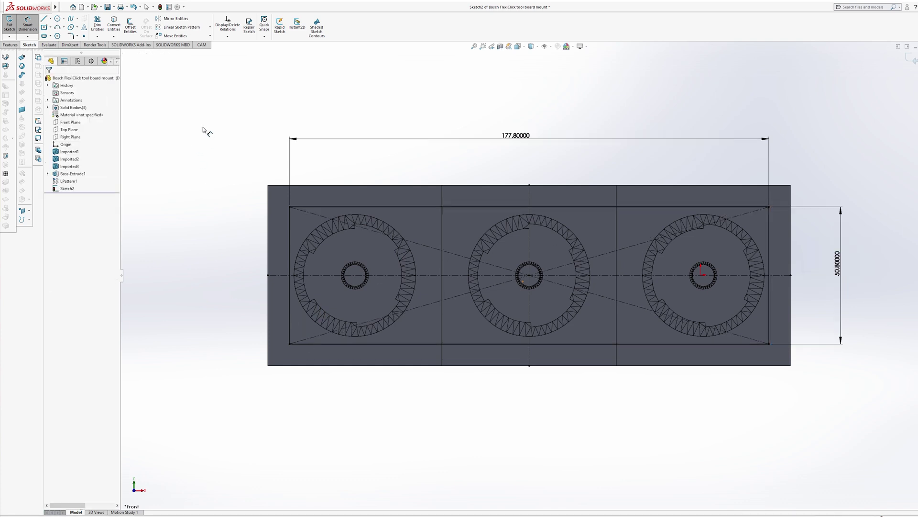
Convert the rectangle and centerlines to construction geometry
{"action": "left_click_drag", "start_coordinate": [200, 112], "coordinate": [869, 426]}
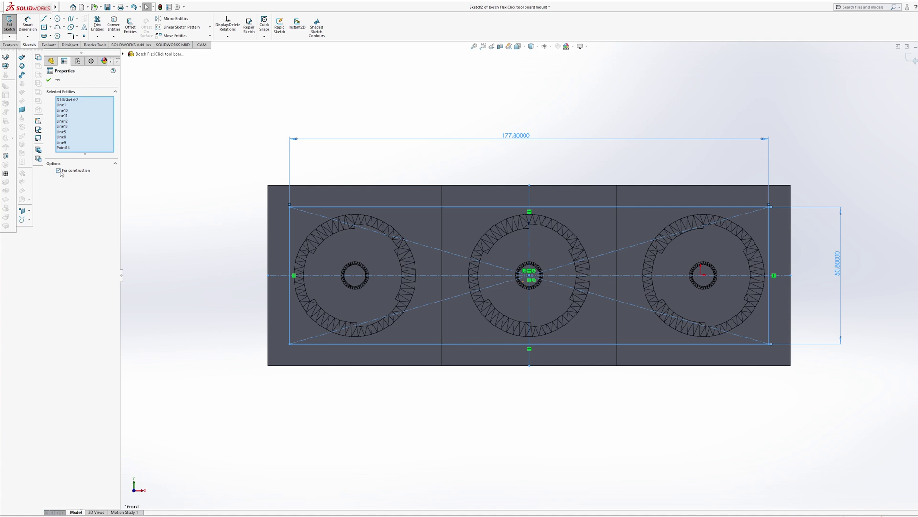
{"action": "left_click", "coordinate": [59, 171]}
{"action": "left_click", "coordinate": [49, 80]}
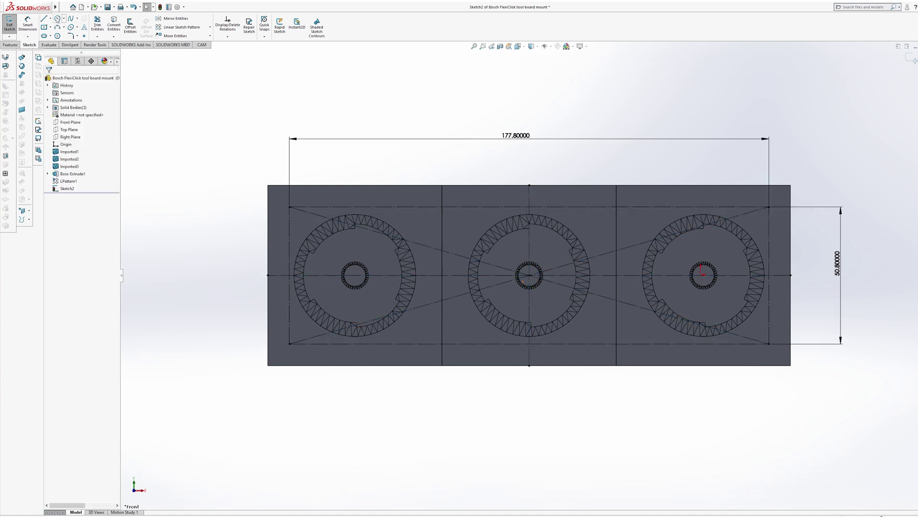
Sketch a circle on the rectangle's top-left corner and dimension it 0.25 in (Ø6.35)
{"action": "left_click", "coordinate": [289, 206]}
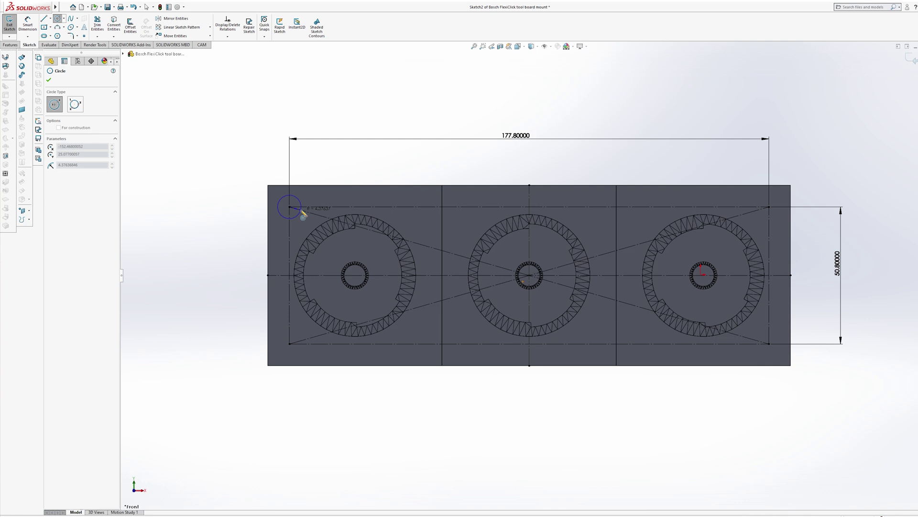
{"action": "left_click", "coordinate": [301, 211]}
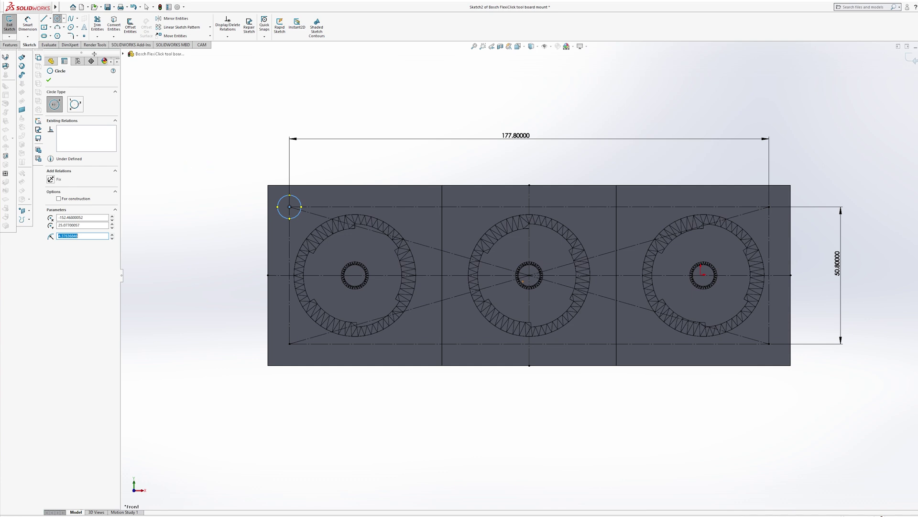
{"action": "key", "text": "d"}
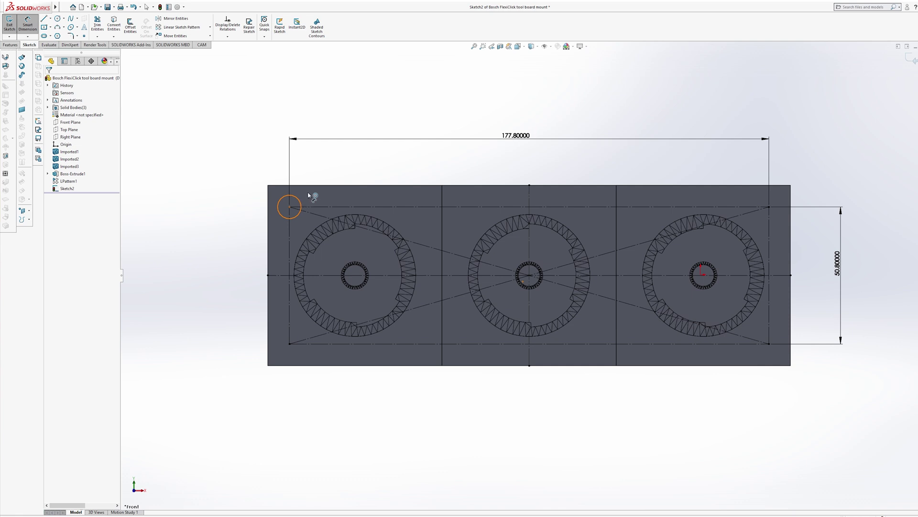
{"action": "left_click", "coordinate": [309, 195]}
{"action": "left_click", "coordinate": [319, 160]}
{"action": "type", "text": "0.2"}
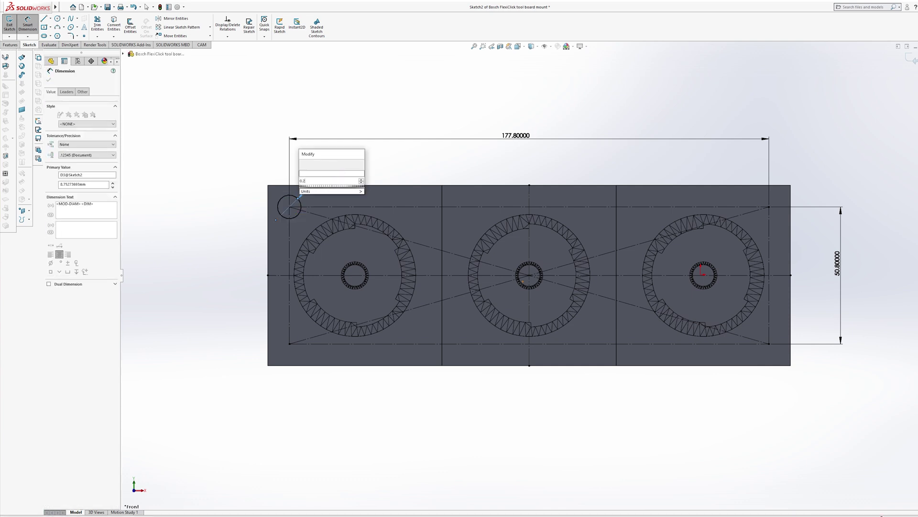
{"action": "type", "text": "5"}
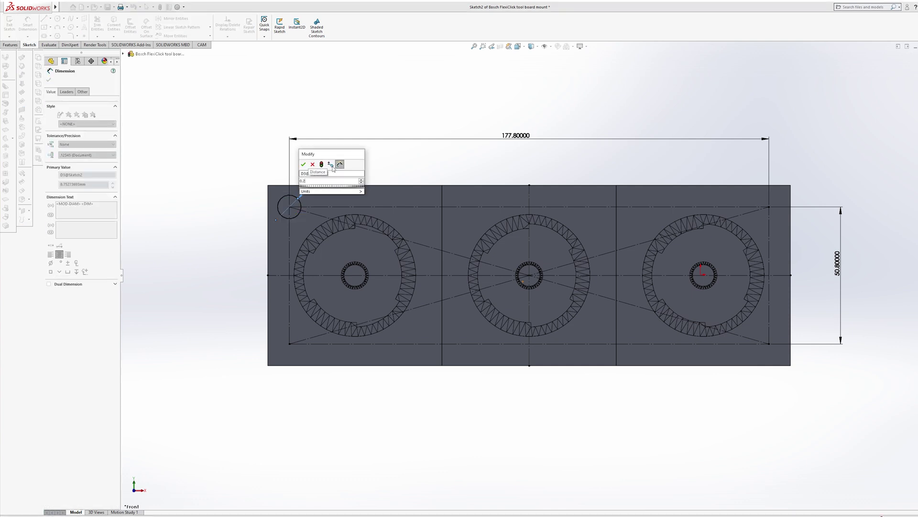
{"action": "type", "text": "5in"}
{"action": "key", "text": "Return"}
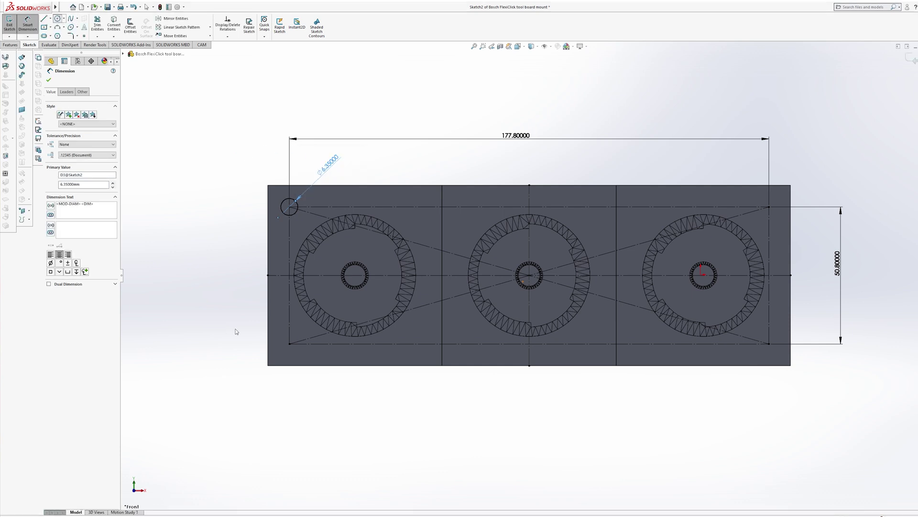
Add circles at the bottom-left, top-right and bottom-right rectangle corners
{"action": "left_click", "coordinate": [289, 343]}
{"action": "left_click", "coordinate": [300, 343]}
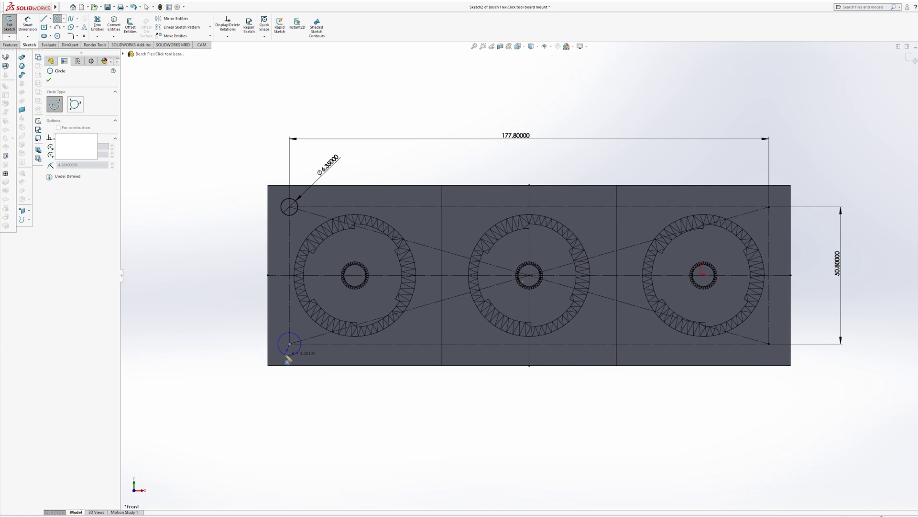
{"action": "left_click", "coordinate": [768, 206]}
{"action": "left_click", "coordinate": [779, 212]}
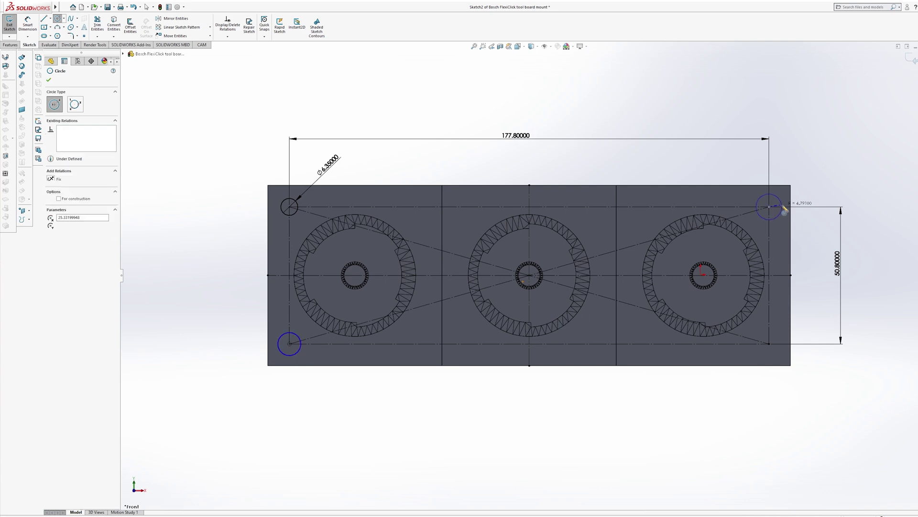
{"action": "left_click", "coordinate": [770, 345]}
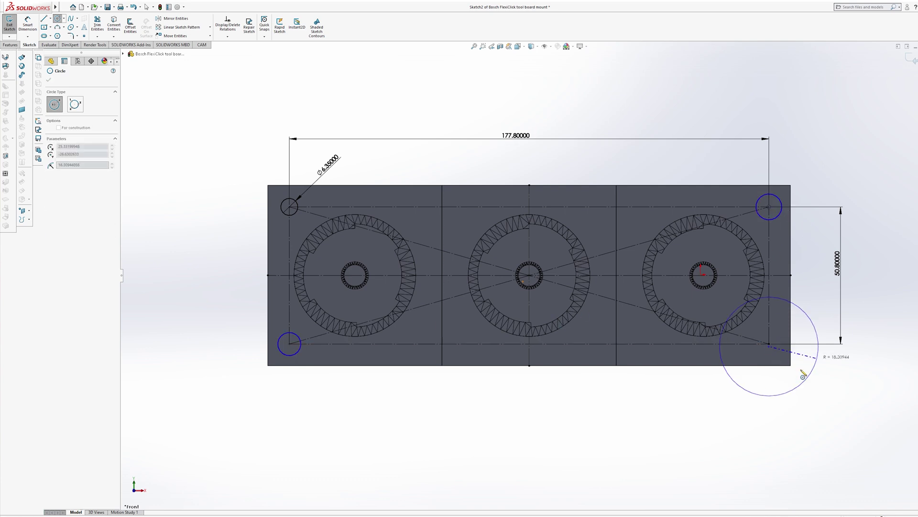
{"action": "key", "text": "Escape"}
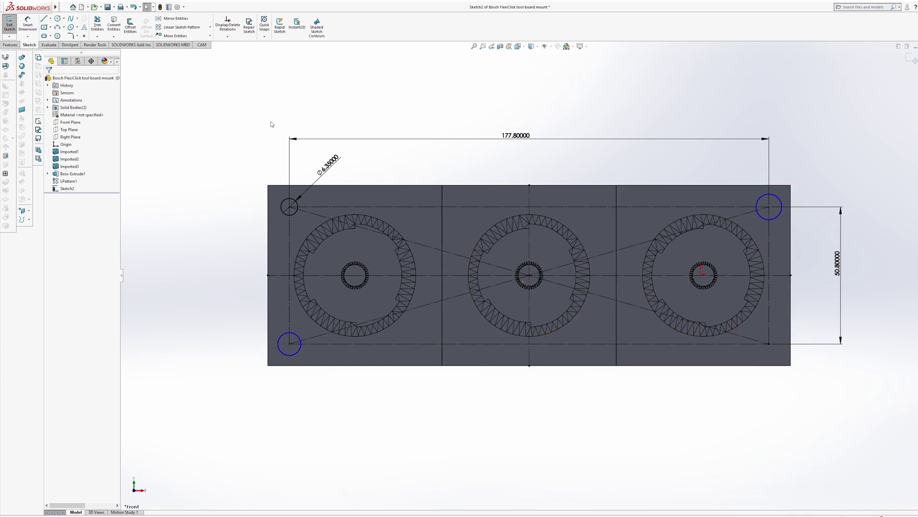
{"action": "left_click", "coordinate": [77, 18]}
{"action": "left_click", "coordinate": [63, 19]}
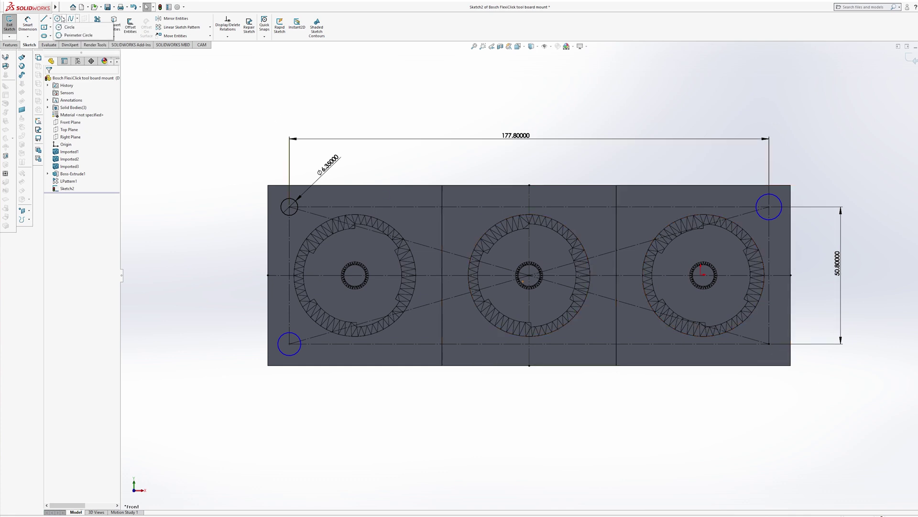
{"action": "left_click", "coordinate": [67, 27]}
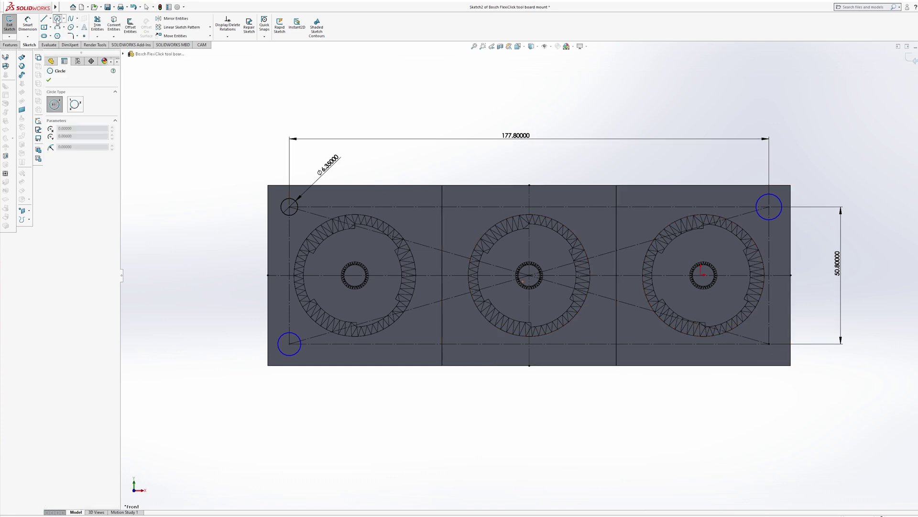
{"action": "left_click", "coordinate": [769, 344]}
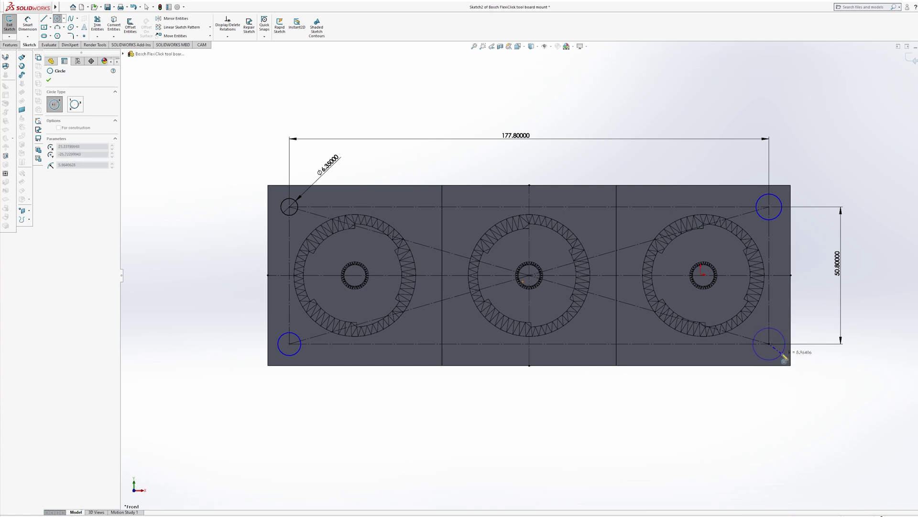
{"action": "left_click", "coordinate": [780, 354]}
Sketch four hole circles at the inner corners of the left and right mount squares
{"action": "left_click", "coordinate": [639, 207]}
{"action": "left_click", "coordinate": [649, 213]}
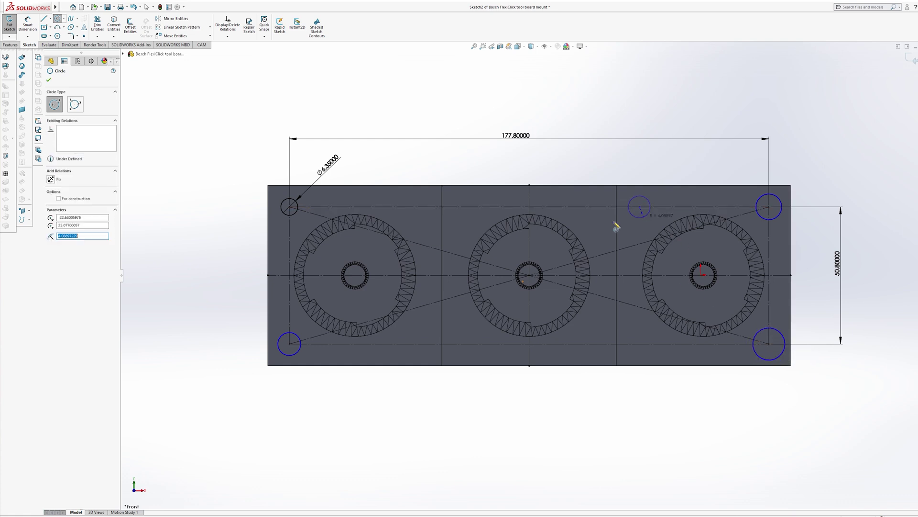
{"action": "left_click", "coordinate": [410, 206]}
{"action": "left_click", "coordinate": [412, 220]}
{"action": "left_click", "coordinate": [423, 343]}
{"action": "left_click", "coordinate": [430, 350]}
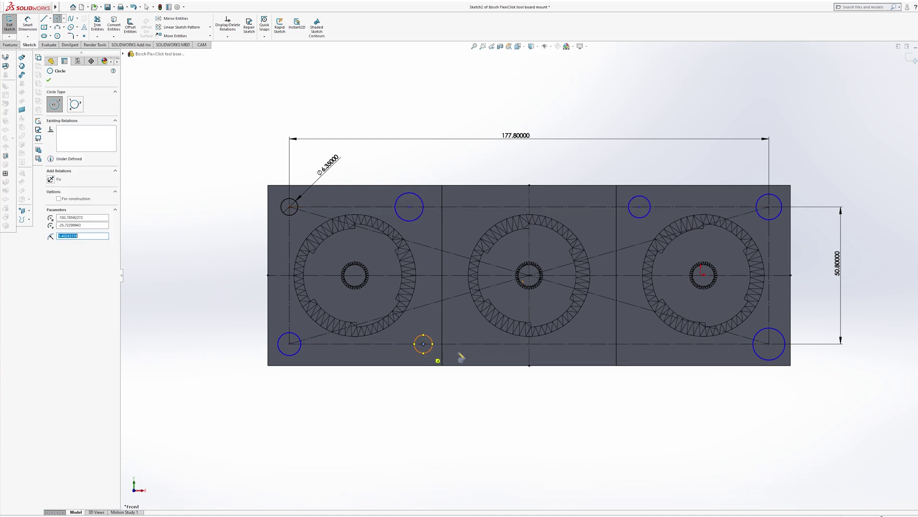
{"action": "left_click", "coordinate": [635, 344]}
{"action": "left_click", "coordinate": [644, 352]}
{"action": "key", "text": "Escape"}
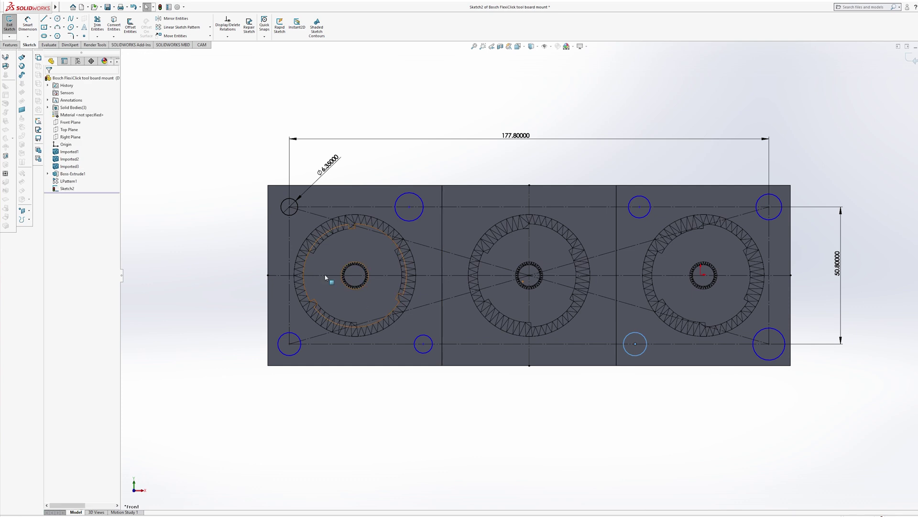
Apply an Equal relation to all eight hole circles
{"action": "left_click", "coordinate": [282, 209]}
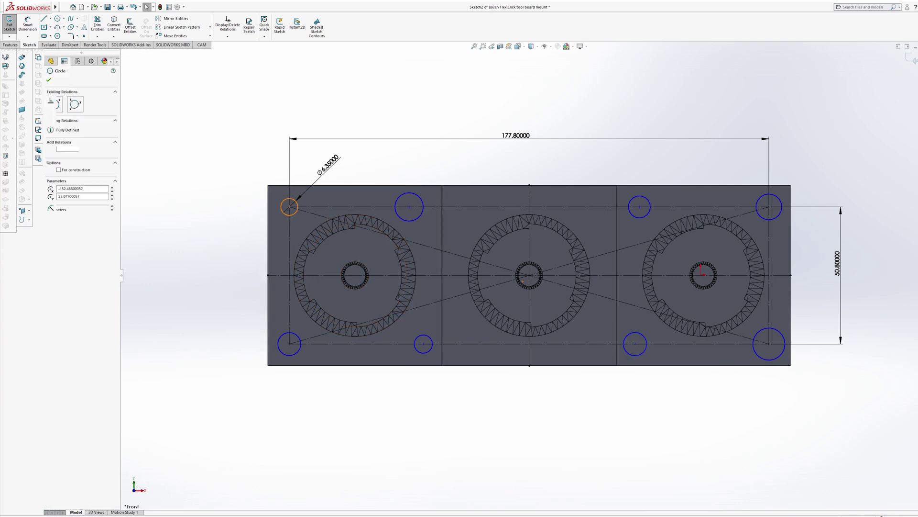
{"action": "left_click", "coordinate": [418, 216]}
{"action": "left_click", "coordinate": [629, 213], "text": "ctrl"}
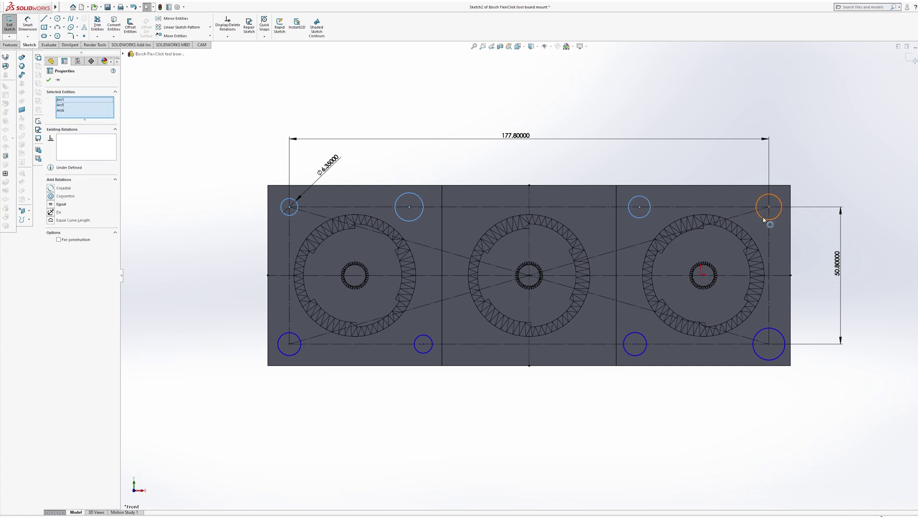
{"action": "left_click", "coordinate": [760, 222], "text": "ctrl"}
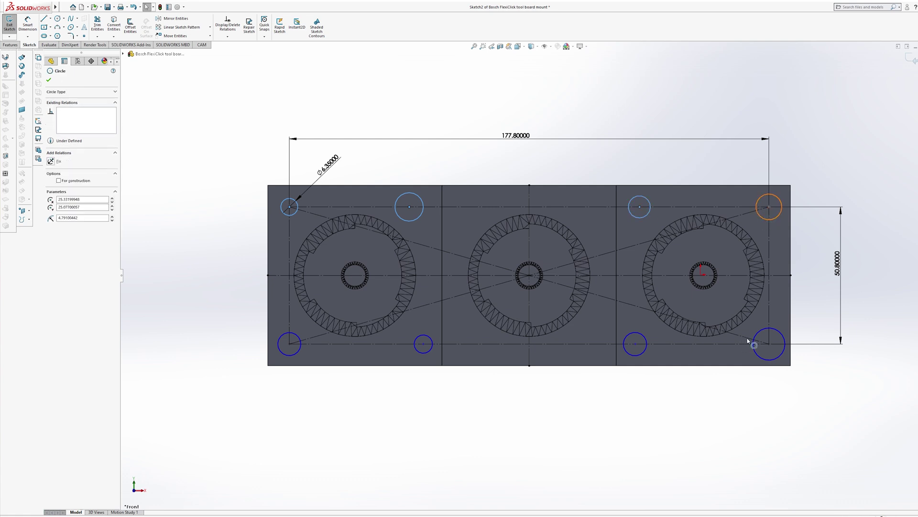
{"action": "left_click", "coordinate": [648, 340], "text": "ctrl"}
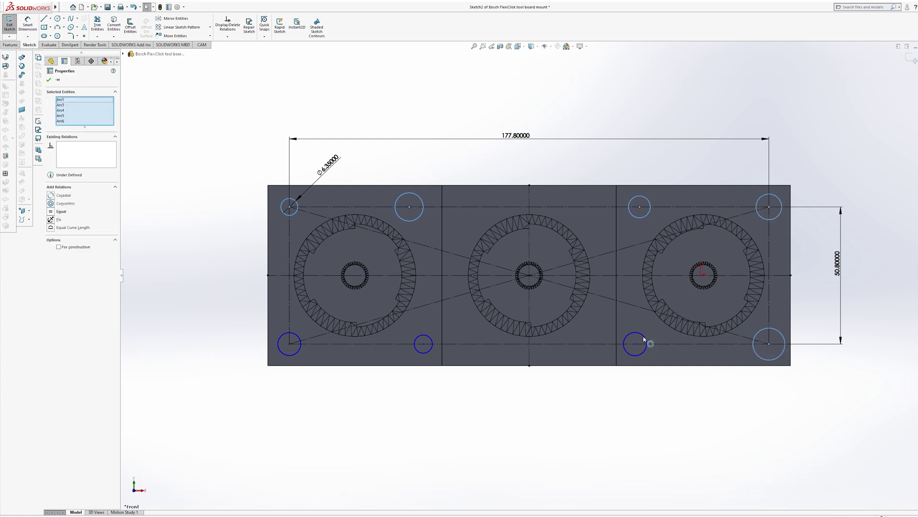
{"action": "left_click", "coordinate": [424, 339], "text": "ctrl"}
{"action": "left_click", "coordinate": [297, 338], "text": "ctrl"}
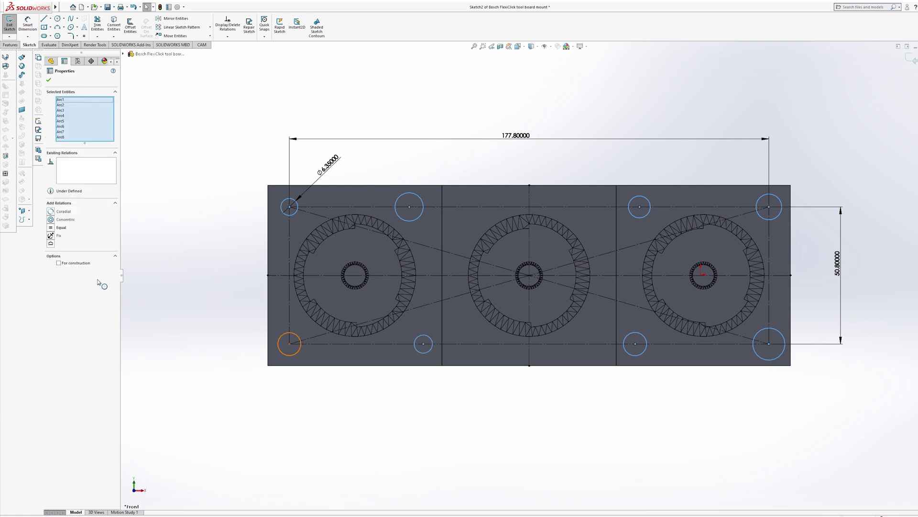
{"action": "left_click", "coordinate": [51, 229]}
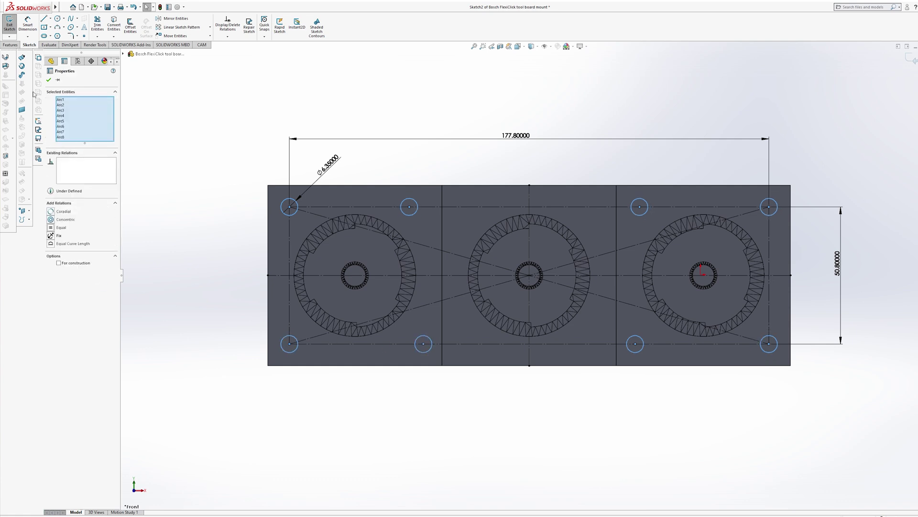
{"action": "left_click", "coordinate": [49, 80]}
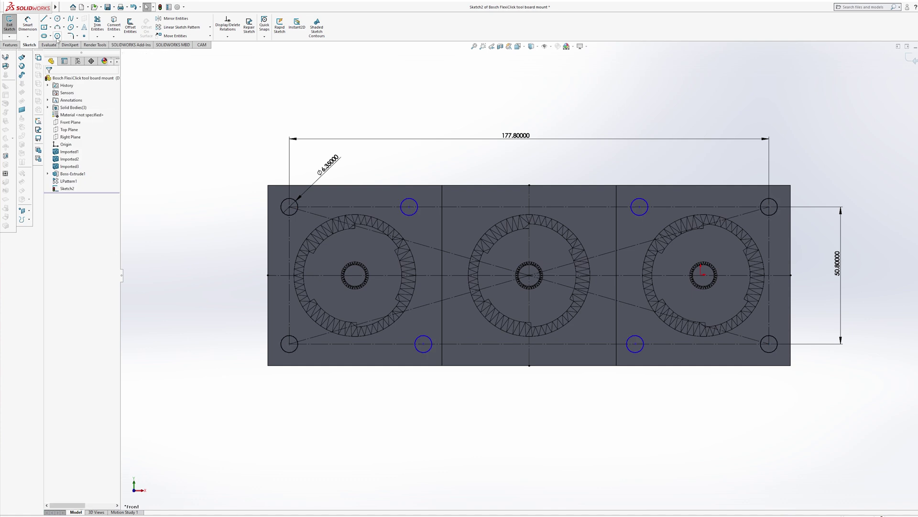
Make the left mount's inner hole centres Vertical, then select the right pair's centres
{"action": "left_click", "coordinate": [408, 207]}
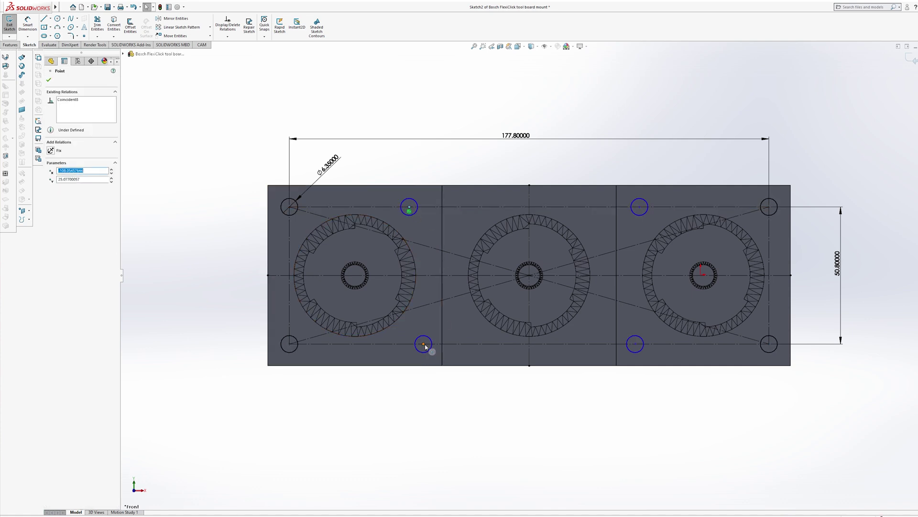
{"action": "left_click", "coordinate": [52, 196]}
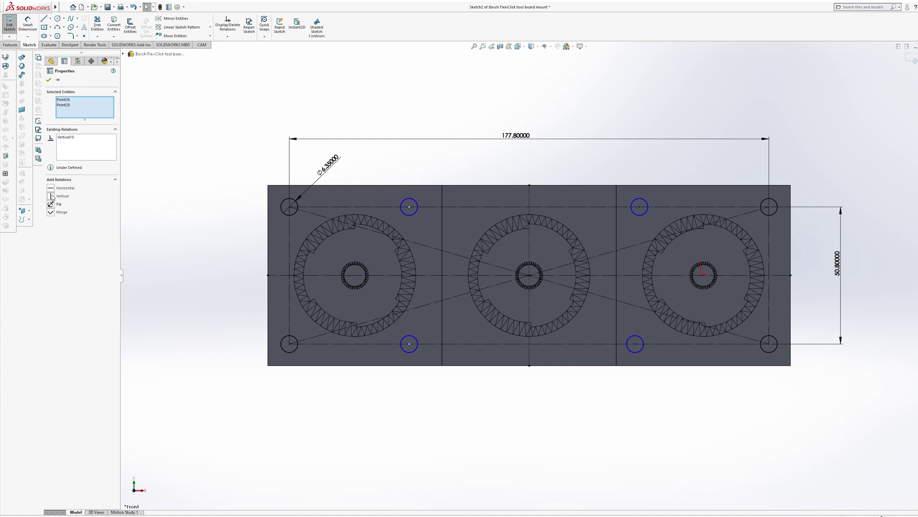
{"action": "left_click", "coordinate": [49, 80]}
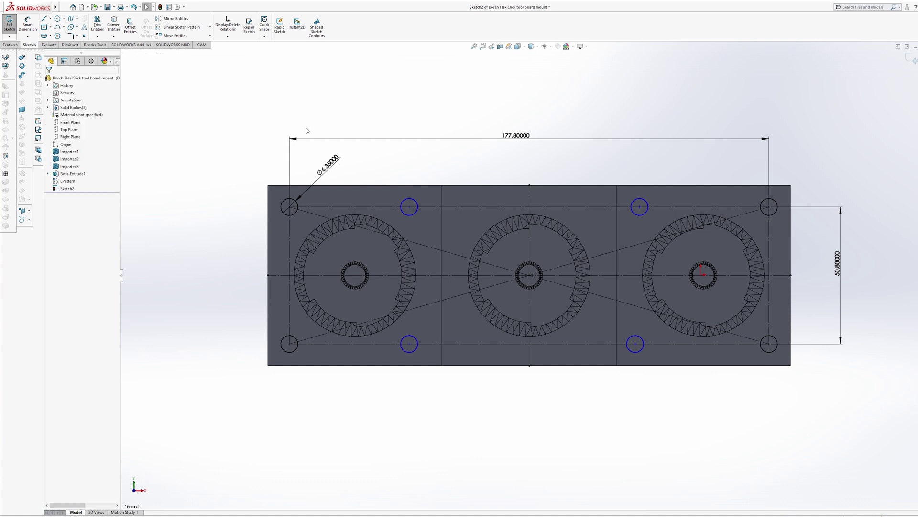
{"action": "left_click", "coordinate": [640, 207]}
{"action": "left_click", "coordinate": [635, 343], "text": "ctrl"}
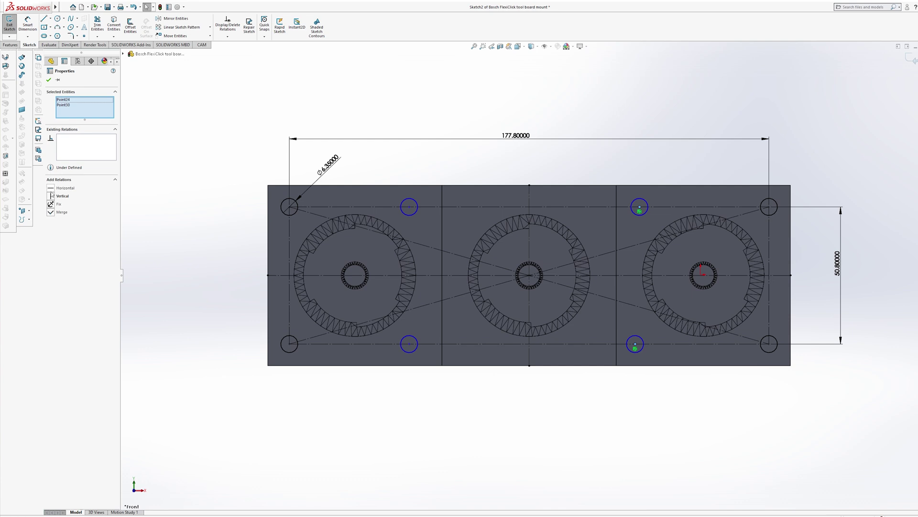
Align the right inner hole centres vertically and set the left hole spacing to 50.8 mm
{"action": "left_click", "coordinate": [51, 196]}
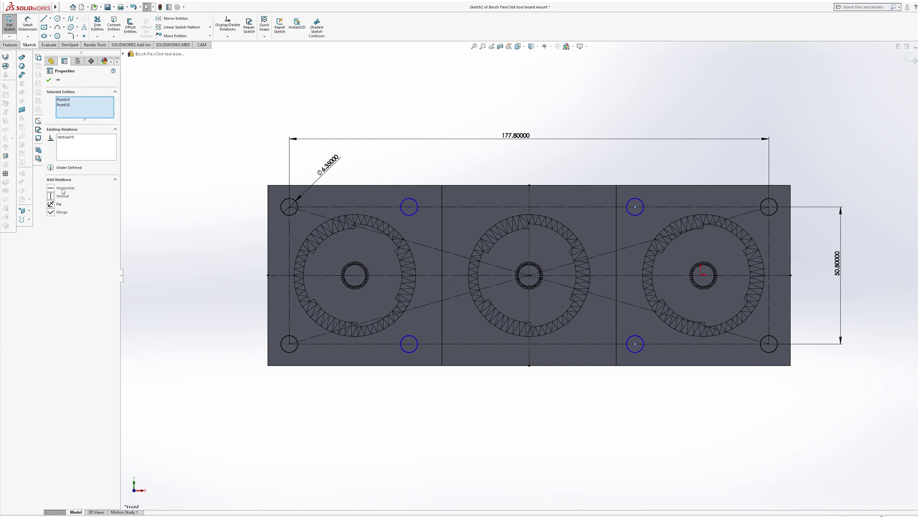
{"action": "left_click", "coordinate": [49, 80]}
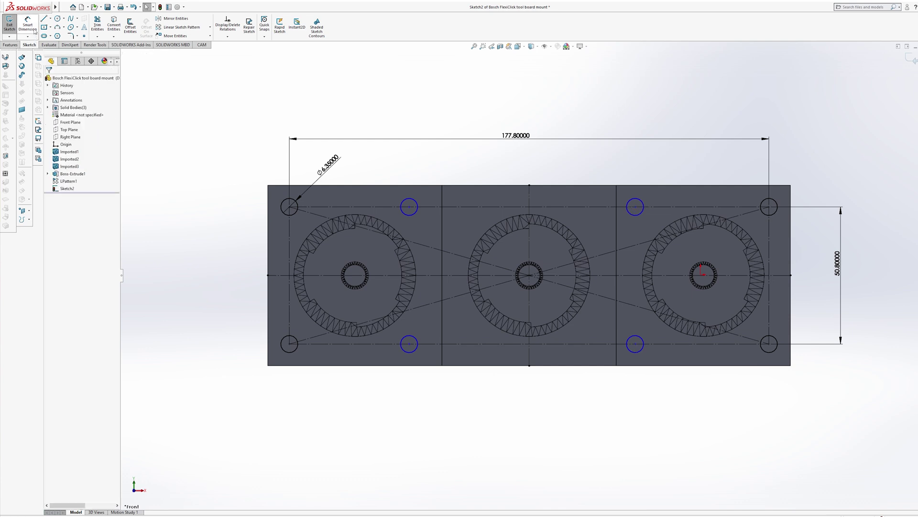
{"action": "left_click", "coordinate": [290, 207]}
{"action": "left_click", "coordinate": [409, 206]}
{"action": "left_click", "coordinate": [358, 86]}
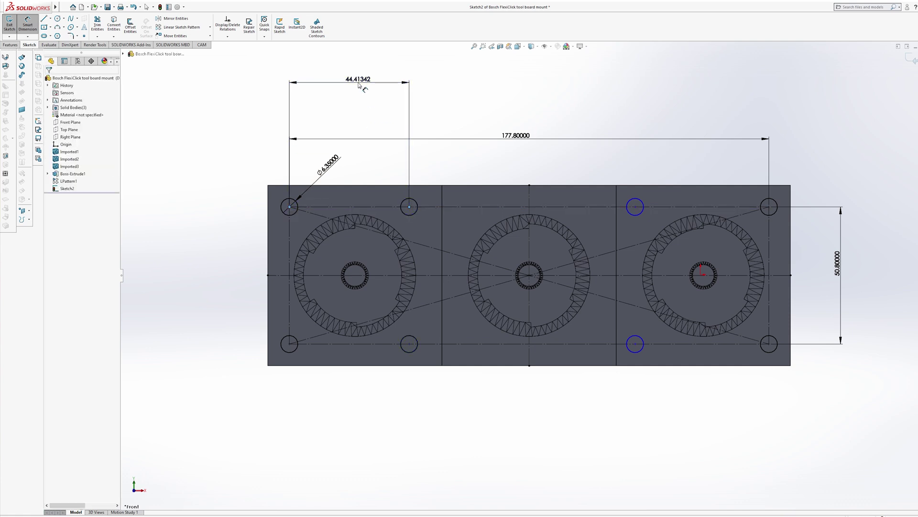
{"action": "type", "text": "50.8"}
{"action": "key", "text": "Return"}
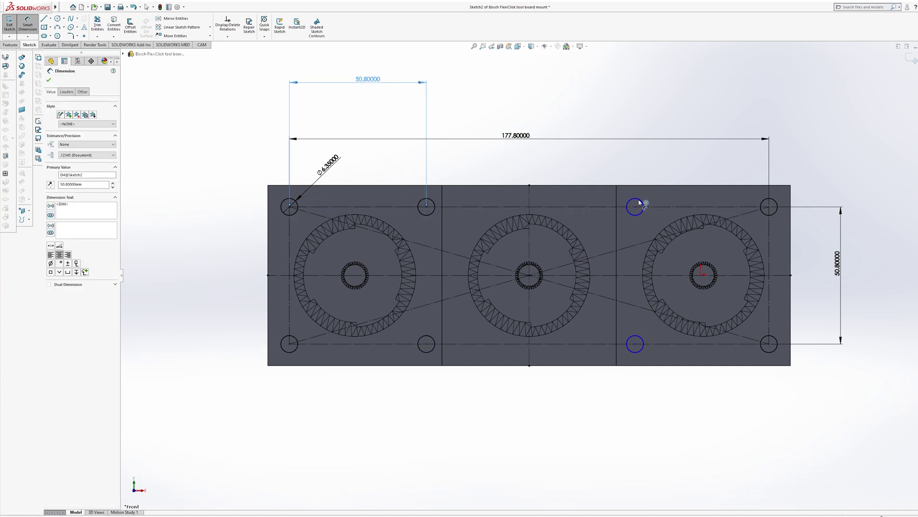
Dimension the right outer-to-inner hole spacing to 50.8 mm
{"action": "left_click", "coordinate": [769, 207]}
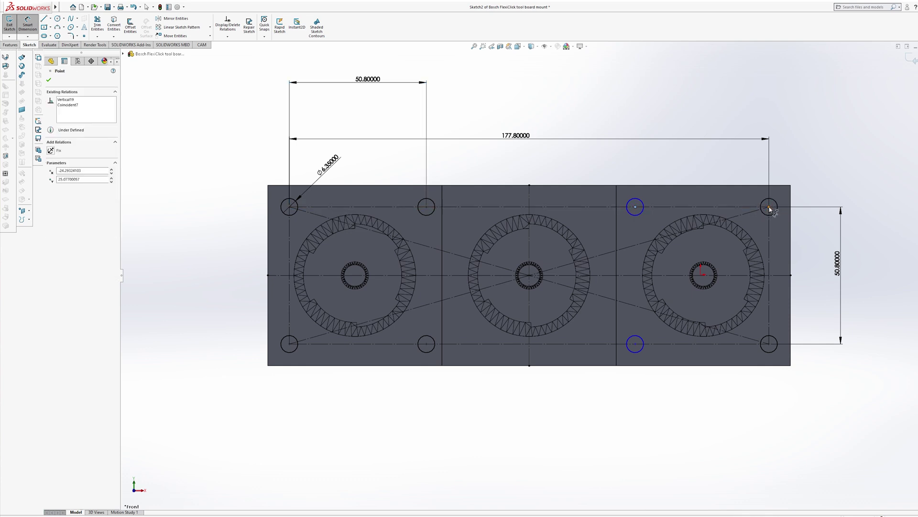
{"action": "left_click", "coordinate": [635, 207]}
{"action": "left_click", "coordinate": [702, 95]}
{"action": "type", "text": "50.8"}
{"action": "key", "text": "Return"}
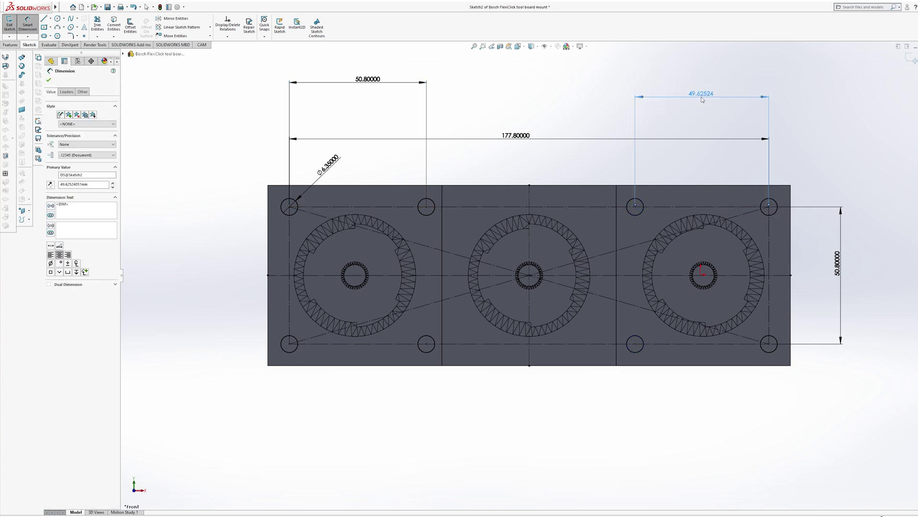
{"action": "key", "text": "Escape"}
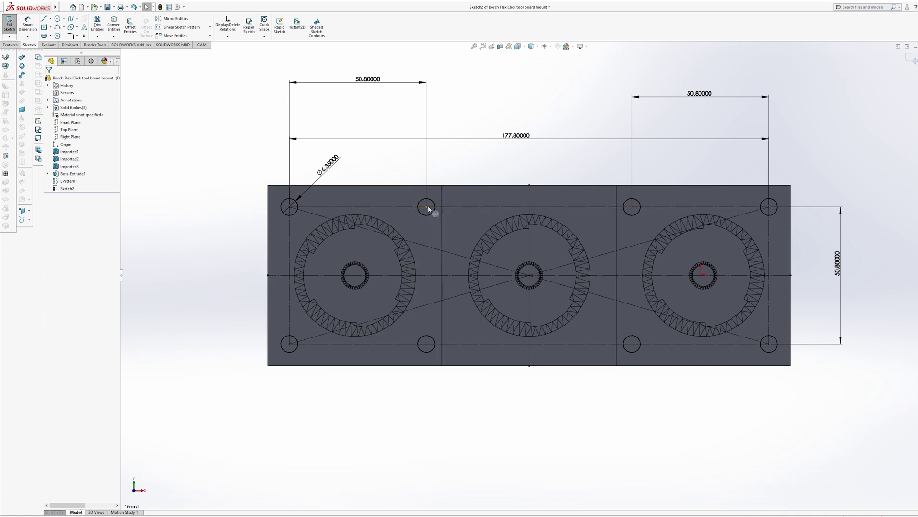
Start an extra circle on an inner hole and cancel it
{"action": "left_click", "coordinate": [60, 18]}
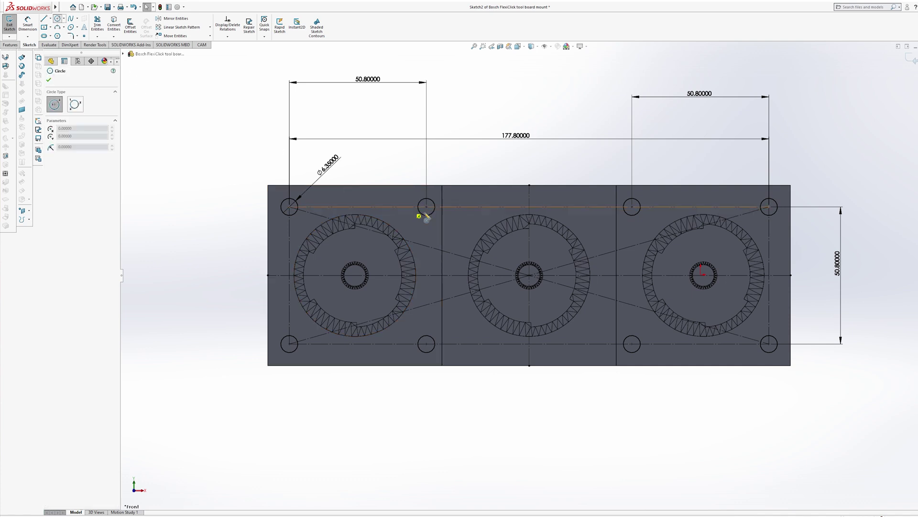
{"action": "left_click", "coordinate": [427, 207]}
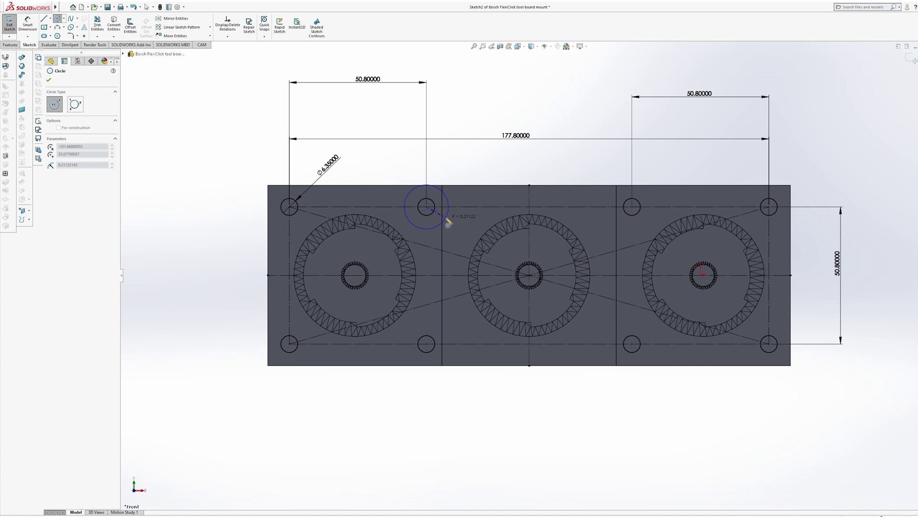
{"action": "key", "text": "Escape"}
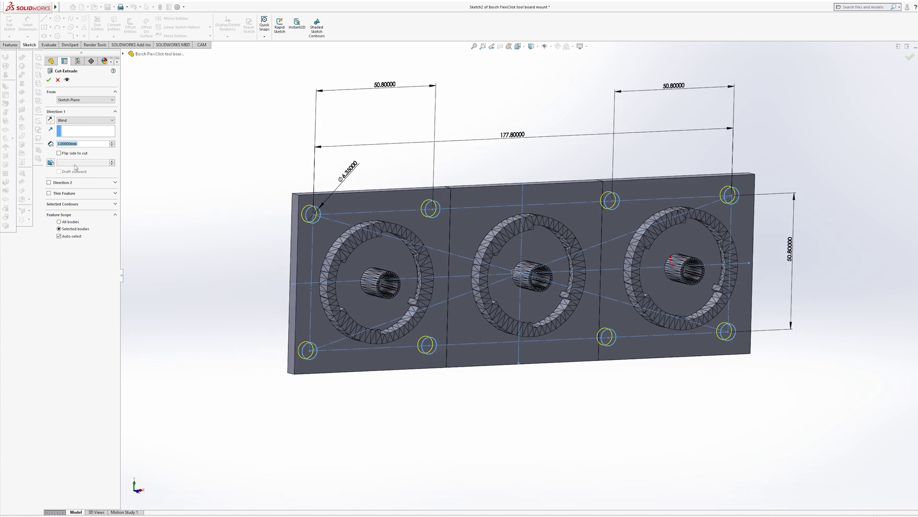
Set the hole cut's end condition to Through All, flip its direction, and accept
{"action": "left_click", "coordinate": [50, 119]}
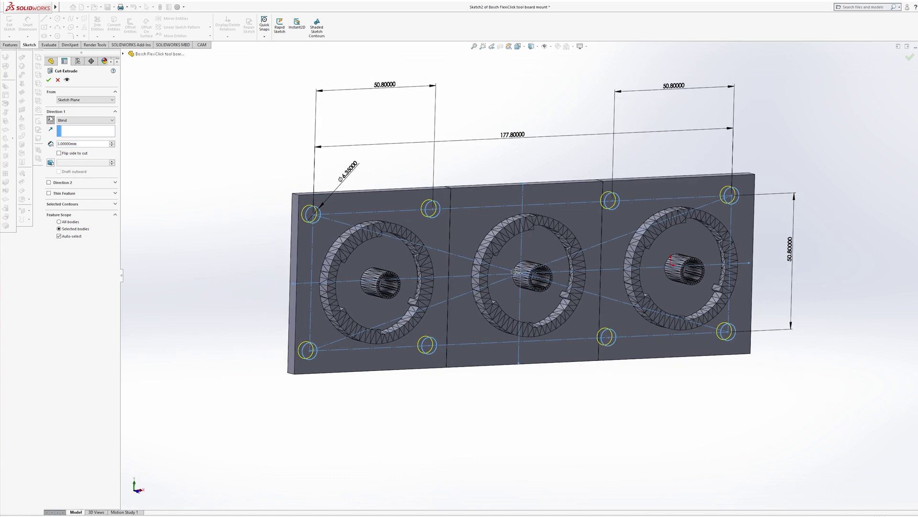
{"action": "left_click", "coordinate": [93, 120]}
{"action": "left_click", "coordinate": [87, 132]}
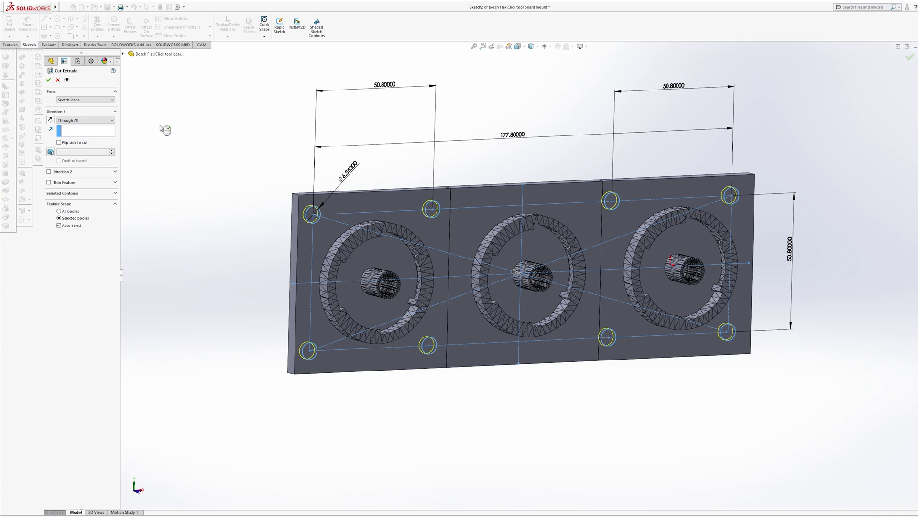
{"action": "key", "text": "Left"}
{"action": "key", "text": "Left"}
{"action": "key", "text": "Left"}
{"action": "key", "text": "Left"}
{"action": "key", "text": "Left"}
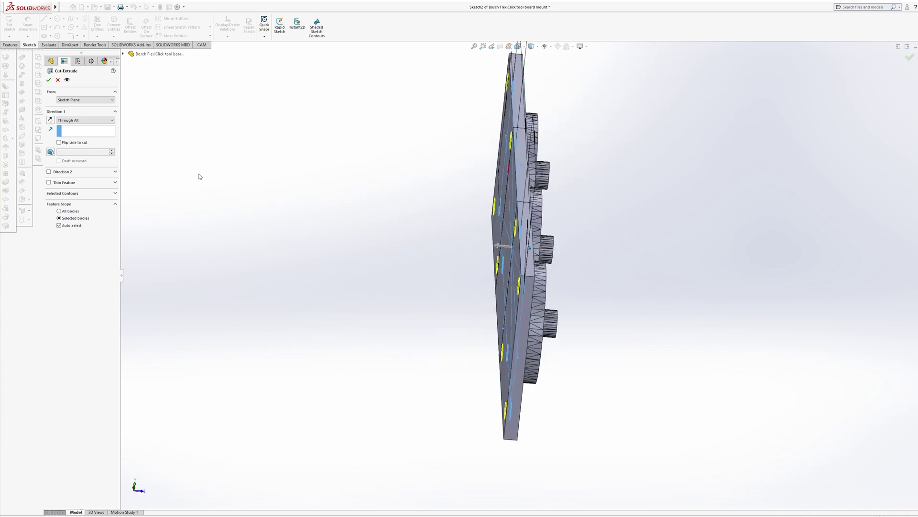
{"action": "key", "text": "Right"}
{"action": "left_click", "coordinate": [50, 120]}
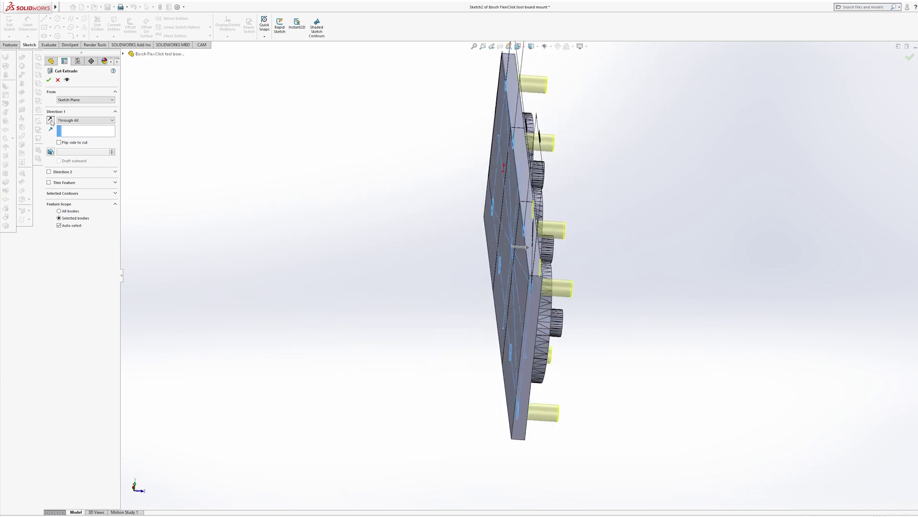
{"action": "key", "text": "Return"}
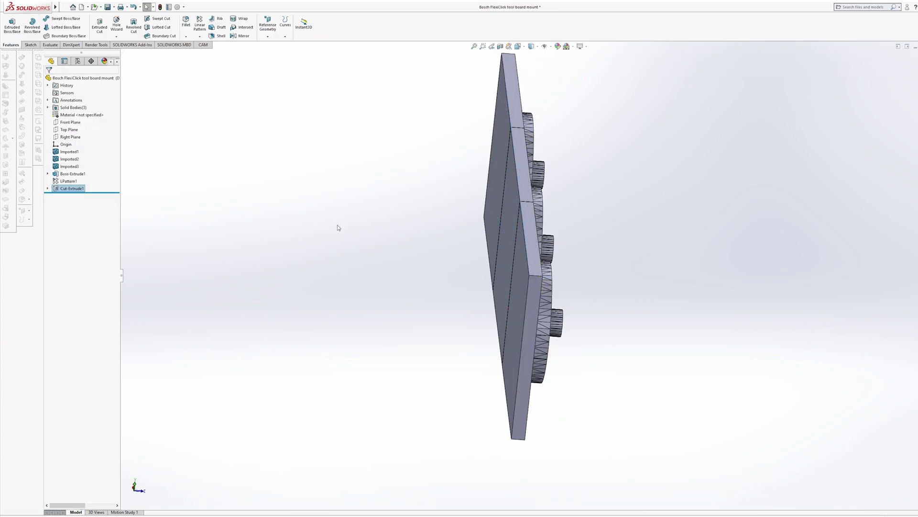
Edit Cut-Extrude1 to add Direction 2 set to Through All and confirm it
{"action": "scroll", "coordinate": [335, 207], "scroll_direction": "down", "scroll_amount": 4}
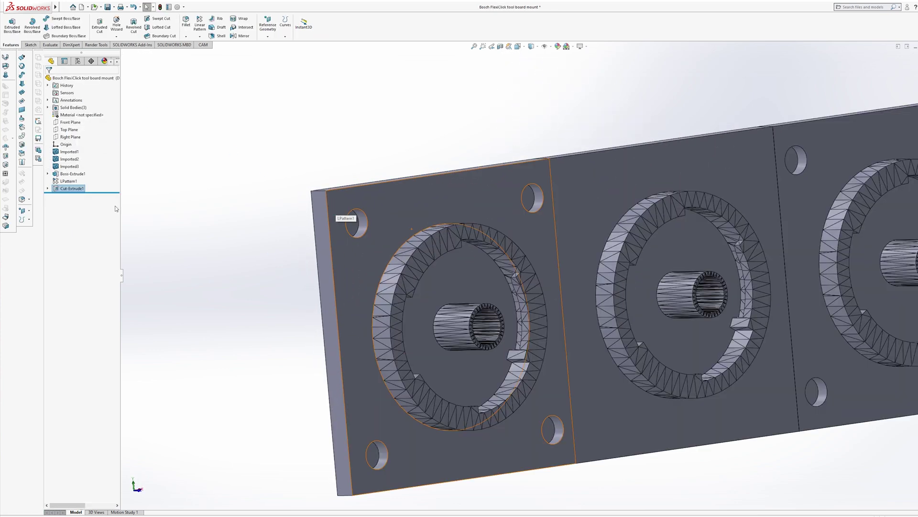
{"action": "right_click", "coordinate": [83, 188]}
{"action": "left_click", "coordinate": [88, 172]}
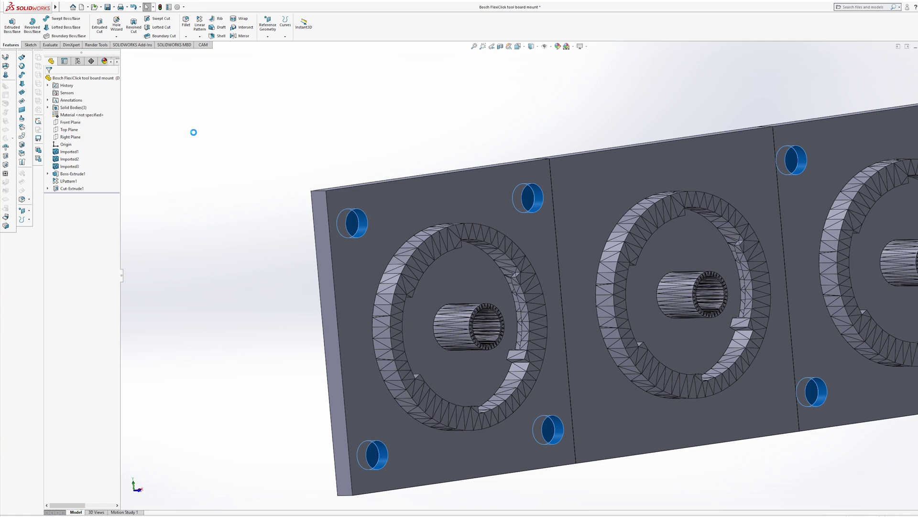
{"action": "left_click", "coordinate": [49, 171]}
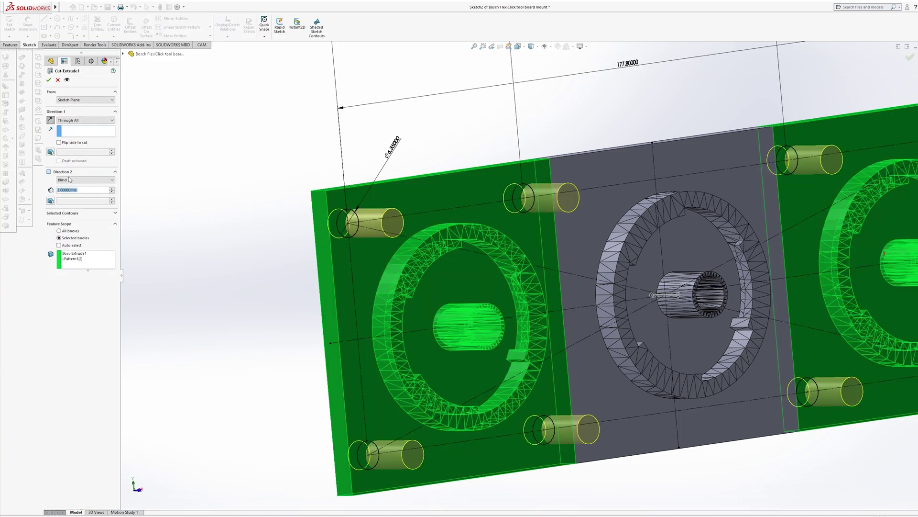
{"action": "middle_click_drag", "start_coordinate": [176, 226], "coordinate": [244, 232]}
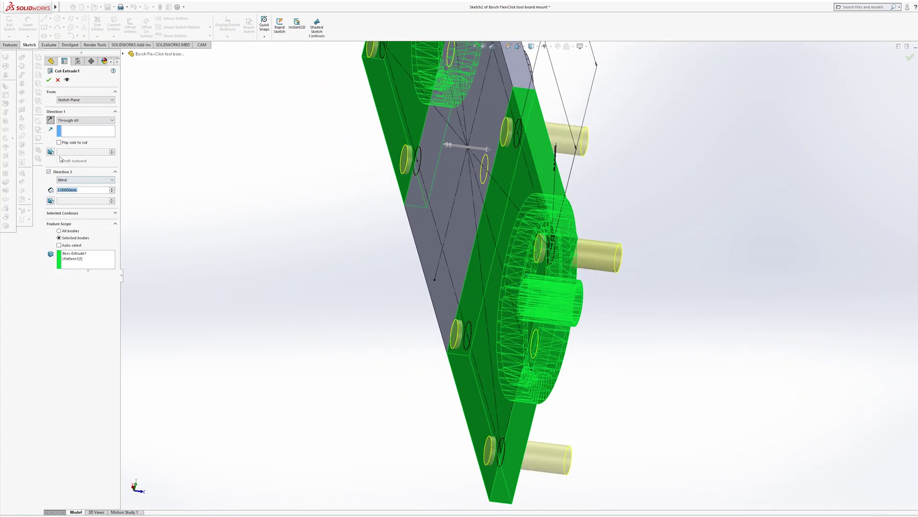
{"action": "left_click", "coordinate": [69, 180]}
{"action": "left_click", "coordinate": [69, 190]}
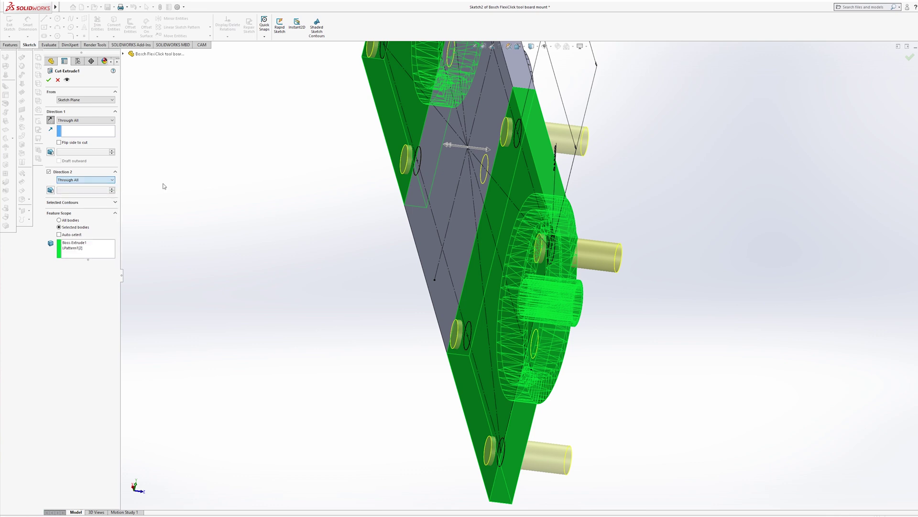
{"action": "key", "text": "Left"}
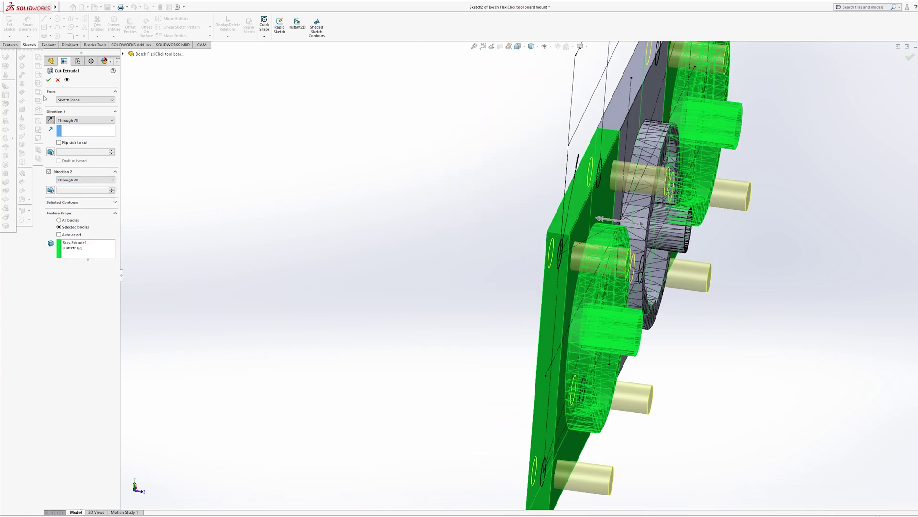
{"action": "key", "text": "Return"}
{"action": "middle_click_drag", "start_coordinate": [348, 250], "coordinate": [303, 208]}
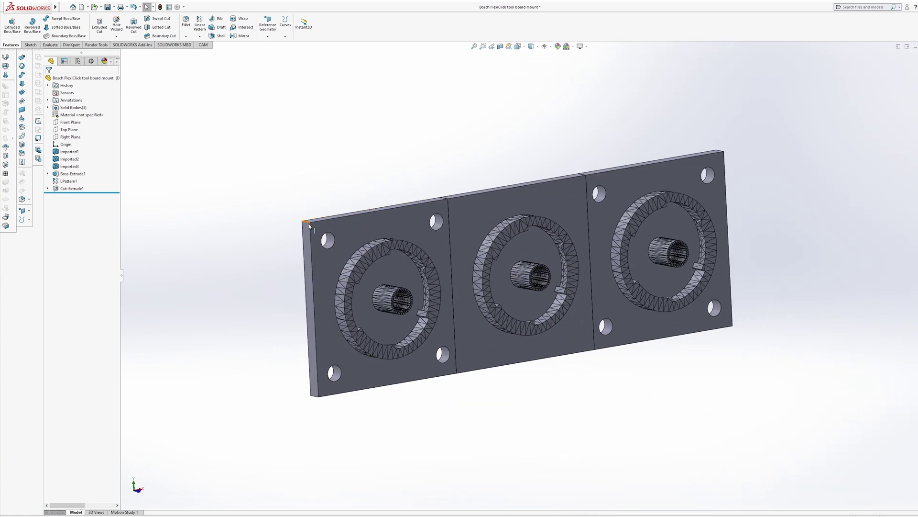
{"action": "left_click", "coordinate": [186, 22]}
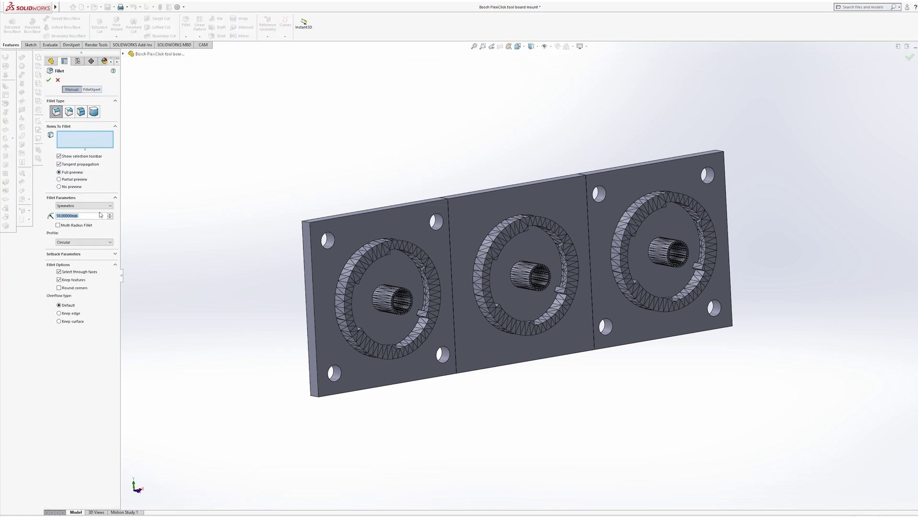
Fillet two of the plate's corner edges with an 8 mm radius
{"action": "type", "text": "8"}
{"action": "key", "text": "Return"}
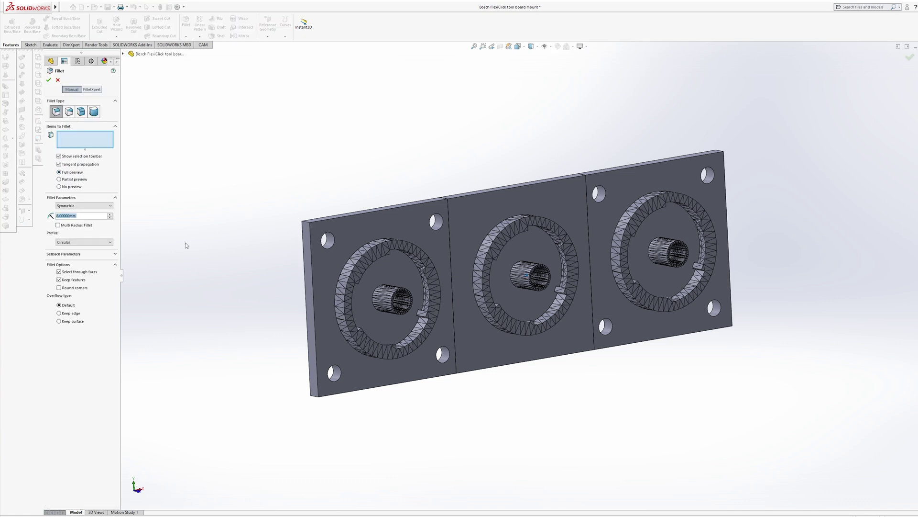
{"action": "left_click", "coordinate": [310, 224]}
{"action": "middle_click_drag", "start_coordinate": [310, 223], "coordinate": [324, 294]}
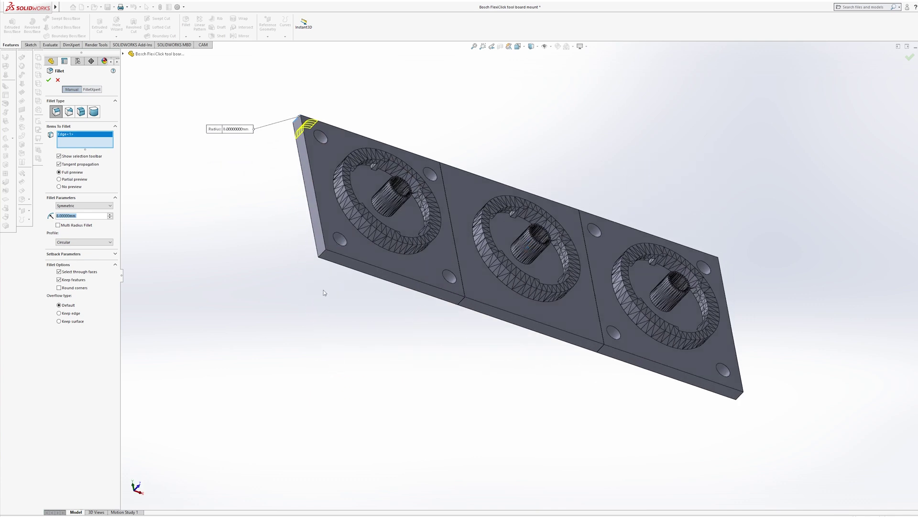
{"action": "left_click", "coordinate": [324, 254]}
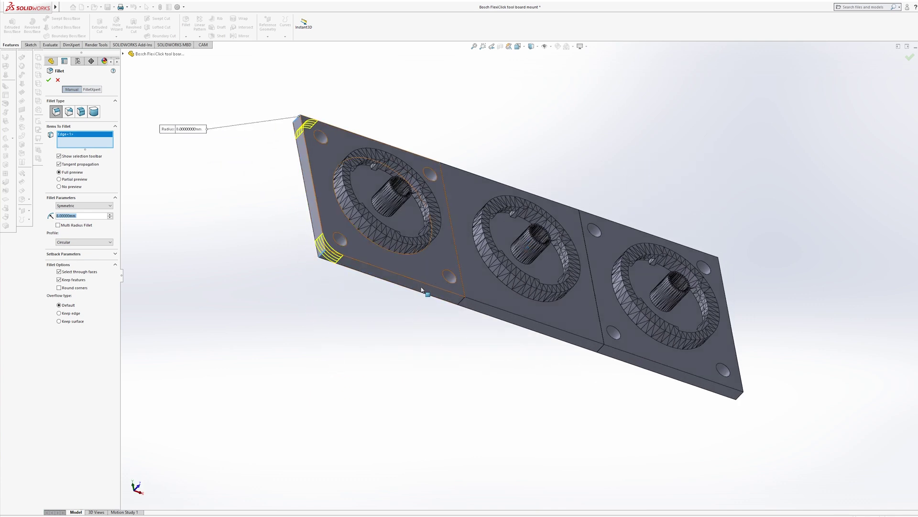
{"action": "middle_click_drag", "start_coordinate": [424, 291], "coordinate": [612, 436]}
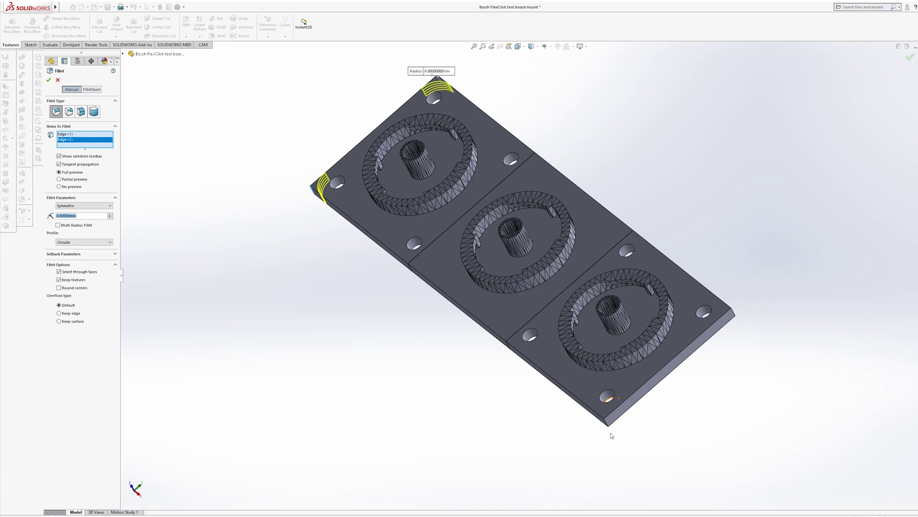
{"action": "left_click", "coordinate": [50, 80]}
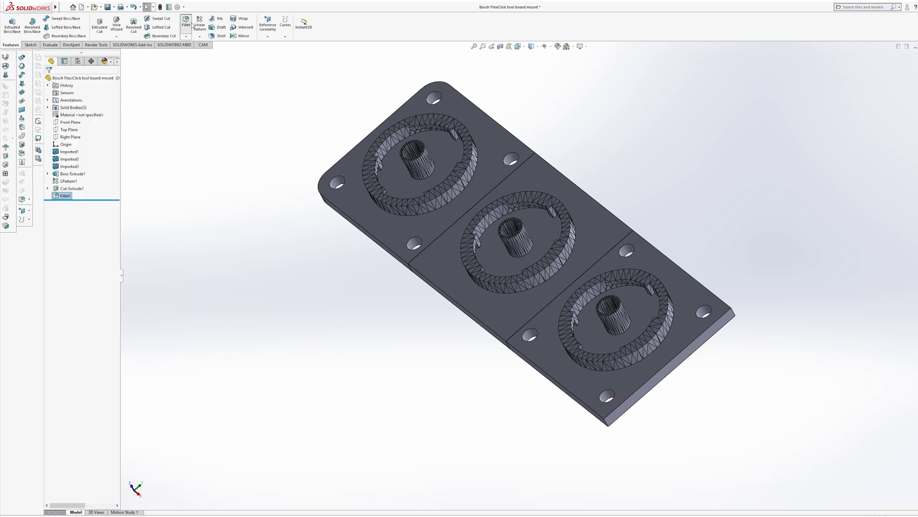
Round the remaining two corner edges with a second 8 mm fillet
{"action": "key", "text": "Return"}
{"action": "scroll", "coordinate": [595, 377], "scroll_direction": "down", "scroll_amount": 5}
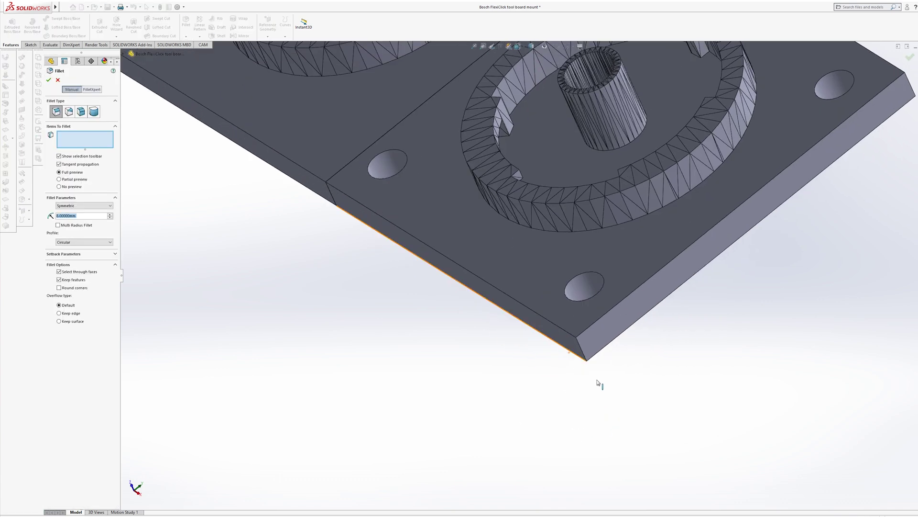
{"action": "left_click", "coordinate": [581, 349]}
{"action": "scroll", "coordinate": [636, 344], "scroll_direction": "up", "scroll_amount": 5}
{"action": "middle_click_drag", "start_coordinate": [635, 345], "coordinate": [671, 285]}
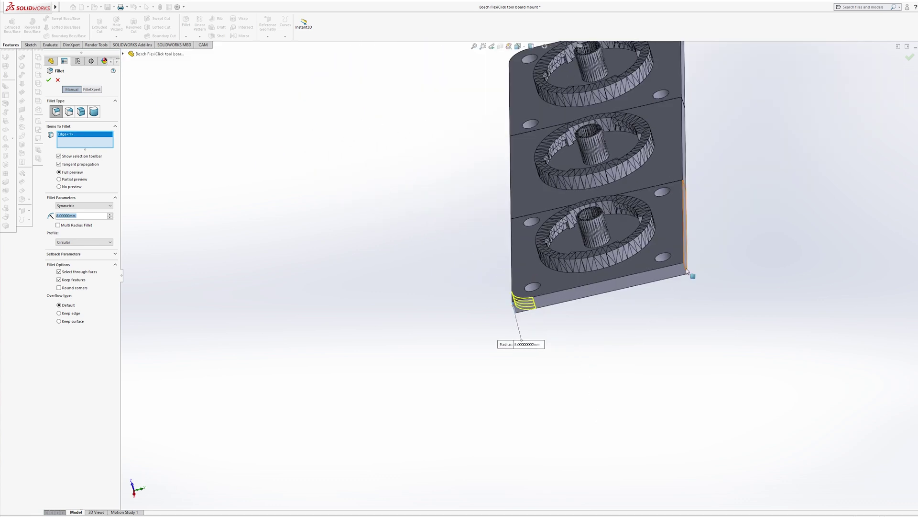
{"action": "key", "text": "ctrl+7"}
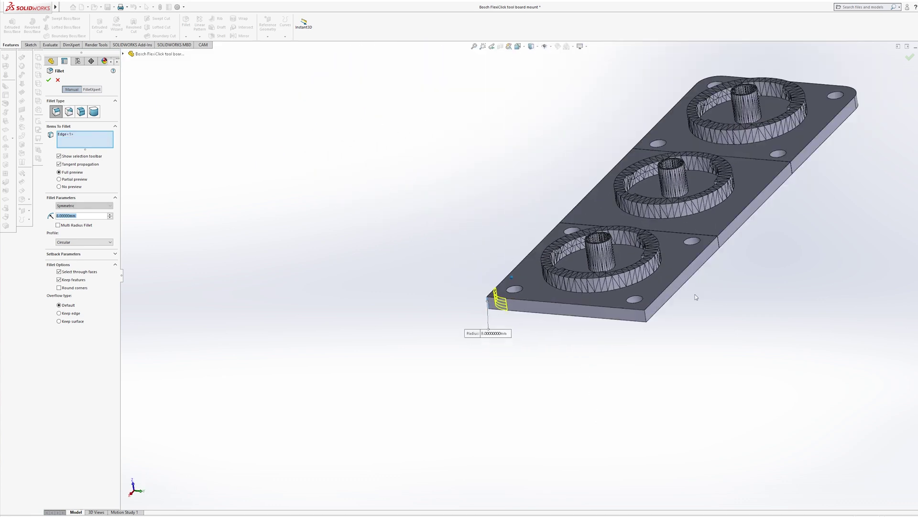
{"action": "scroll", "coordinate": [579, 329], "scroll_direction": "down", "scroll_amount": 3}
{"action": "left_click", "coordinate": [614, 319]}
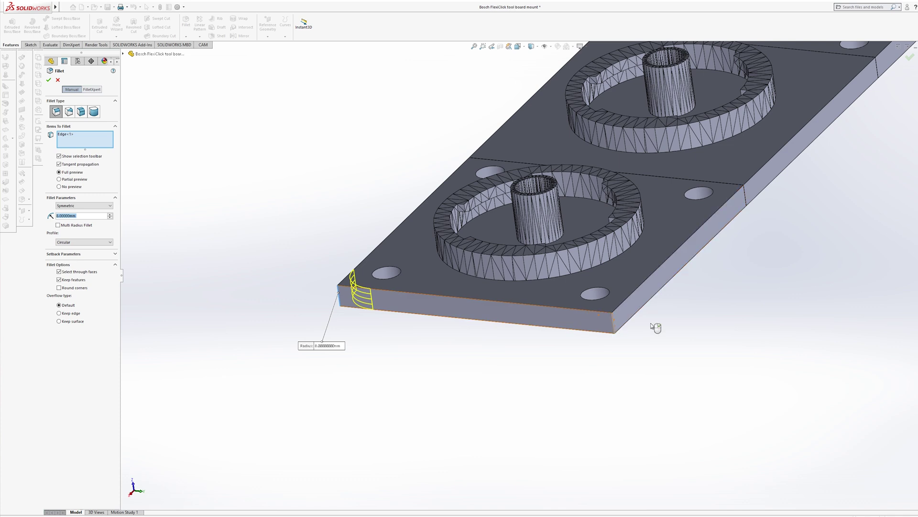
{"action": "scroll", "coordinate": [652, 323], "scroll_direction": "up", "scroll_amount": 5}
{"action": "middle_click_drag", "start_coordinate": [652, 324], "coordinate": [908, 63]}
{"action": "key", "text": "Return"}
{"action": "middle_click_drag", "start_coordinate": [282, 218], "coordinate": [540, 178]}
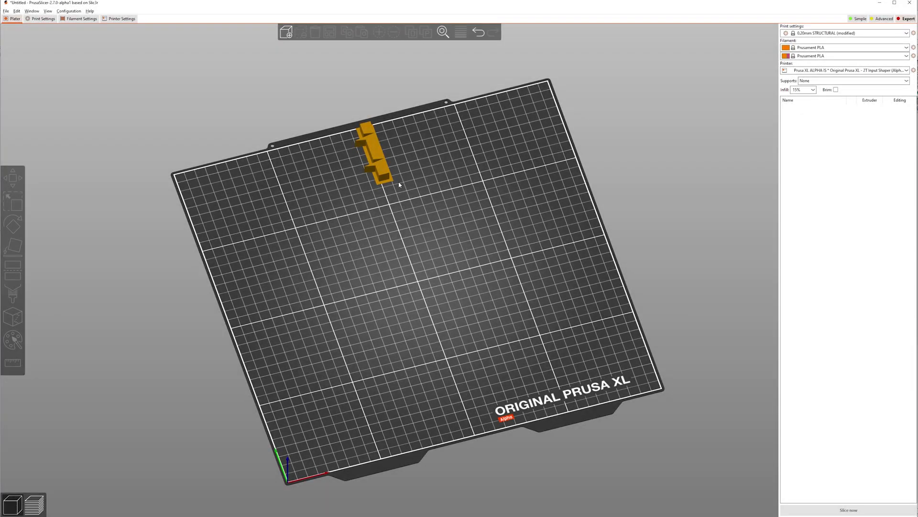
Import bosch triple mount.STL onto the PrusaSlicer bed
{"action": "left_click", "coordinate": [289, 35]}
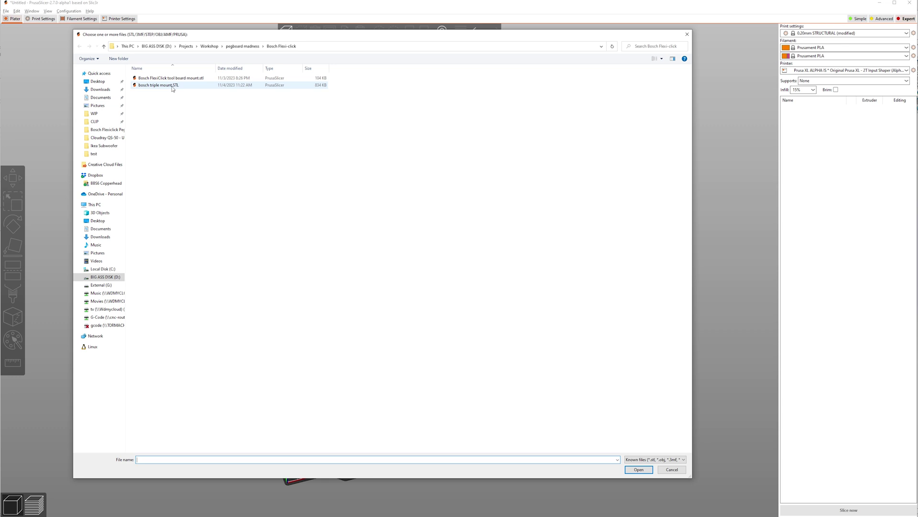
{"action": "left_click", "coordinate": [172, 86]}
{"action": "left_click", "coordinate": [642, 469]}
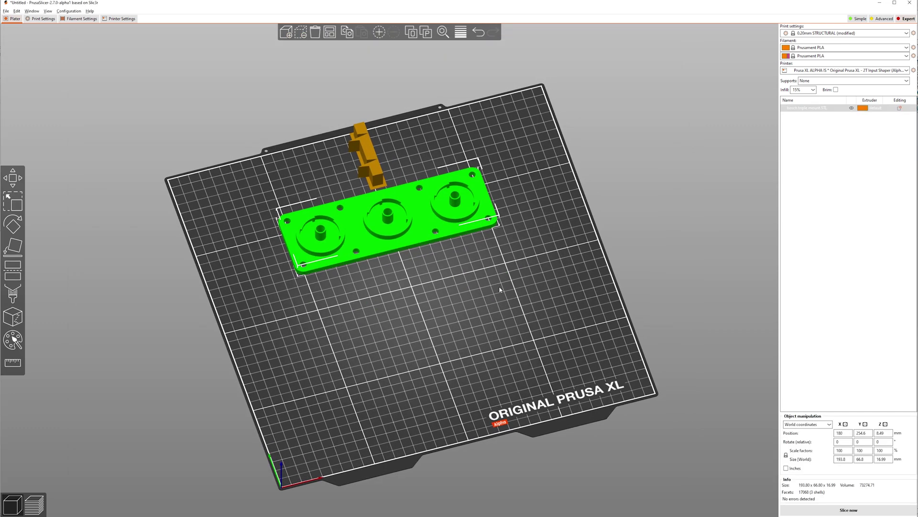
Disable the wipe tower under Multiple Extruders and move the mount toward the bed centre
{"action": "left_click", "coordinate": [32, 19]}
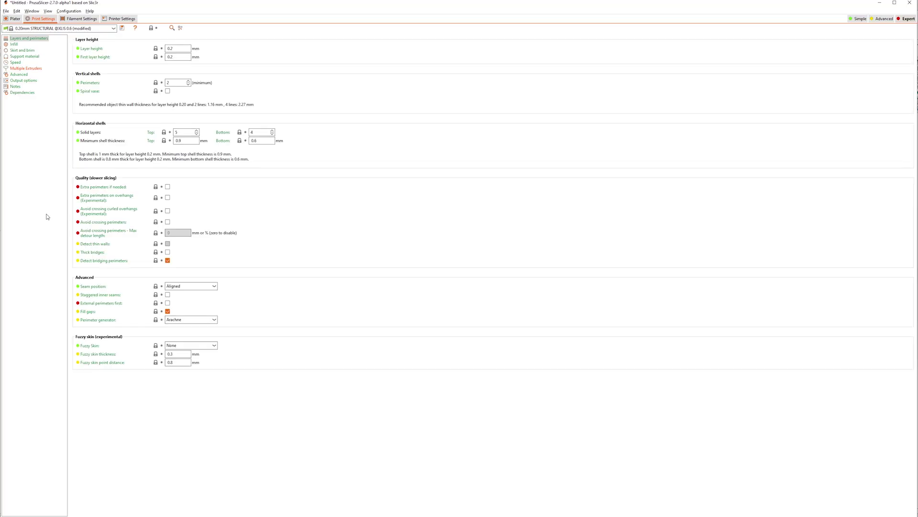
{"action": "left_click", "coordinate": [26, 68]}
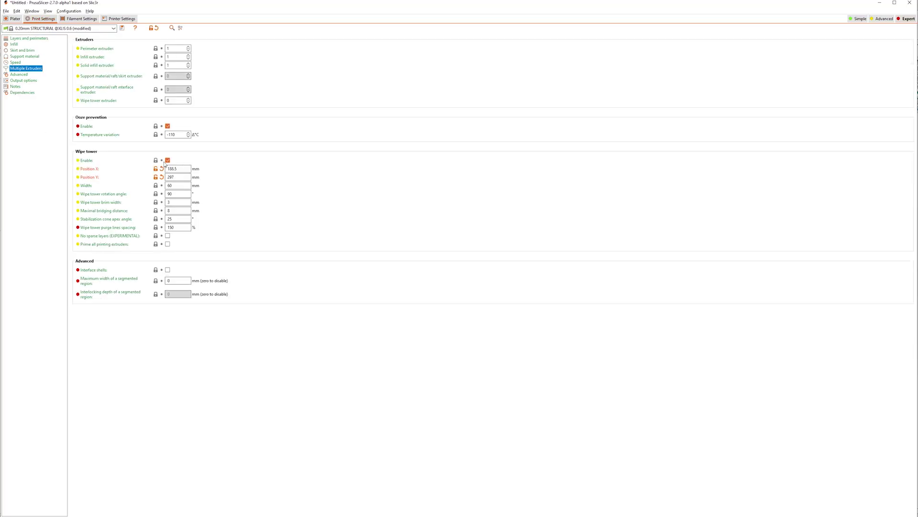
{"action": "left_click", "coordinate": [167, 160]}
{"action": "left_click", "coordinate": [12, 19]}
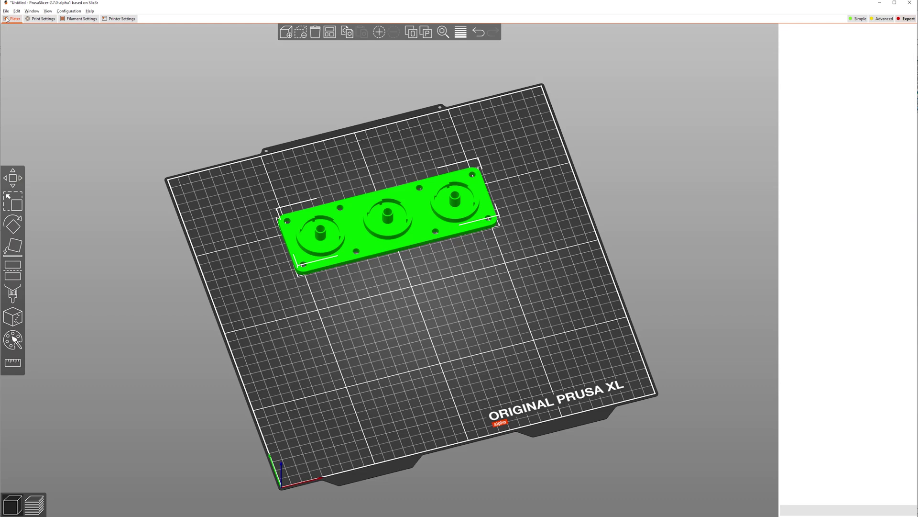
{"action": "left_click_drag", "start_coordinate": [414, 215], "coordinate": [598, 315]}
Keep the current print preset and raise the infill density to 25%
{"action": "left_click", "coordinate": [825, 34]}
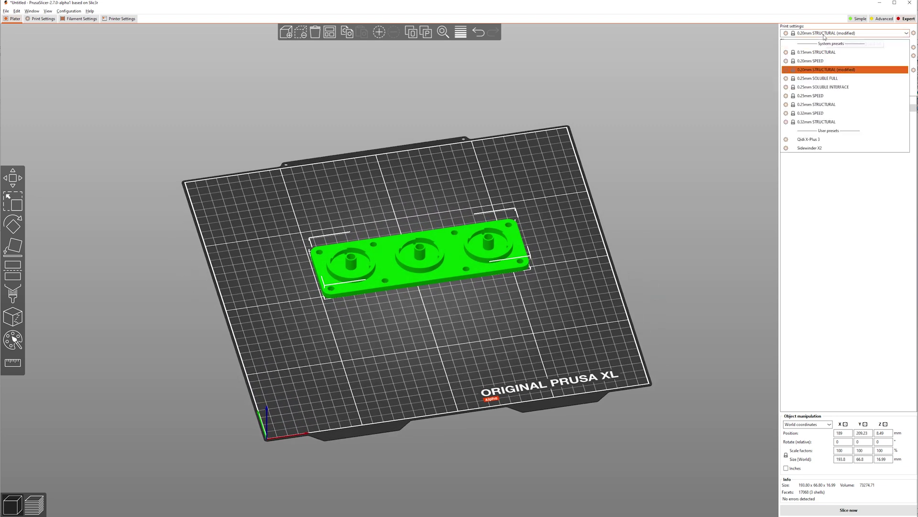
{"action": "left_click", "coordinate": [833, 69]}
{"action": "left_click", "coordinate": [702, 177]}
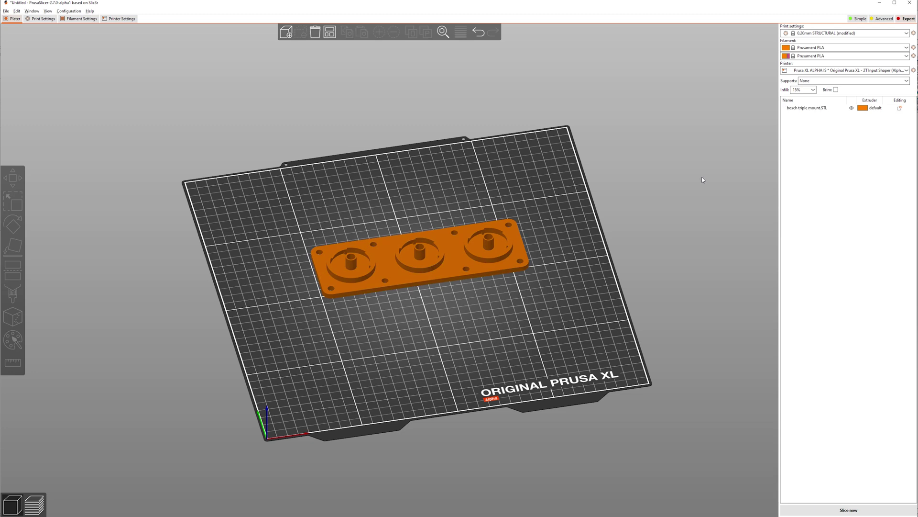
{"action": "left_click", "coordinate": [813, 89]}
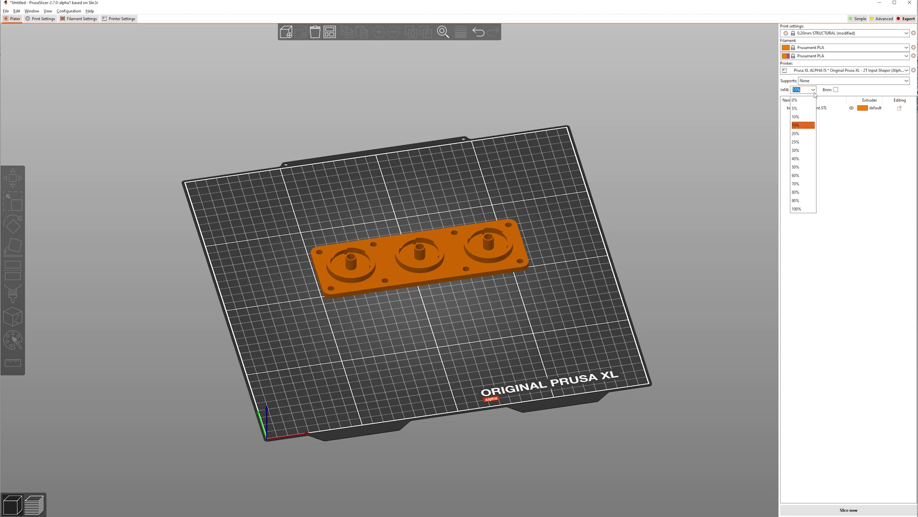
{"action": "left_click", "coordinate": [802, 146]}
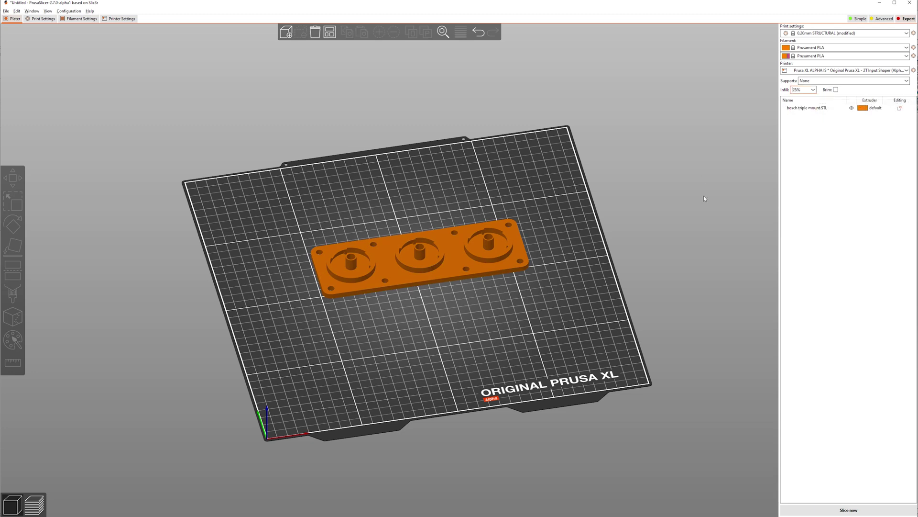
Assign the mount to extruder 2 and slice the plate (about 1h46m, 57.76 g filament)
{"action": "left_click", "coordinate": [870, 109]}
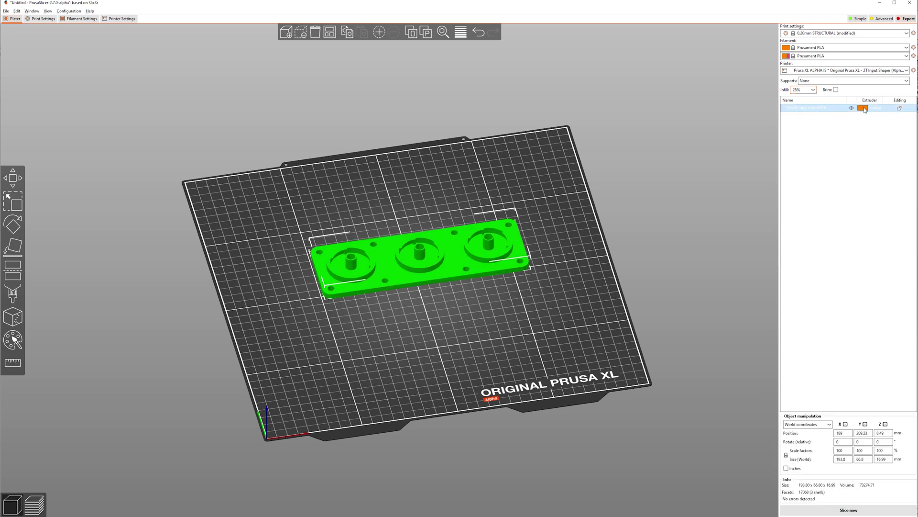
{"action": "left_click", "coordinate": [865, 109]}
{"action": "left_click", "coordinate": [880, 109]}
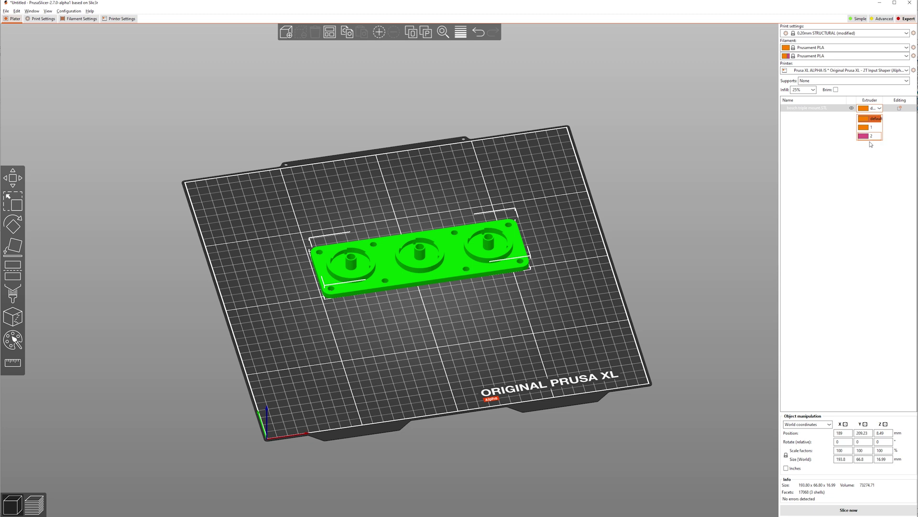
{"action": "left_click", "coordinate": [867, 135]}
{"action": "left_click", "coordinate": [551, 297]}
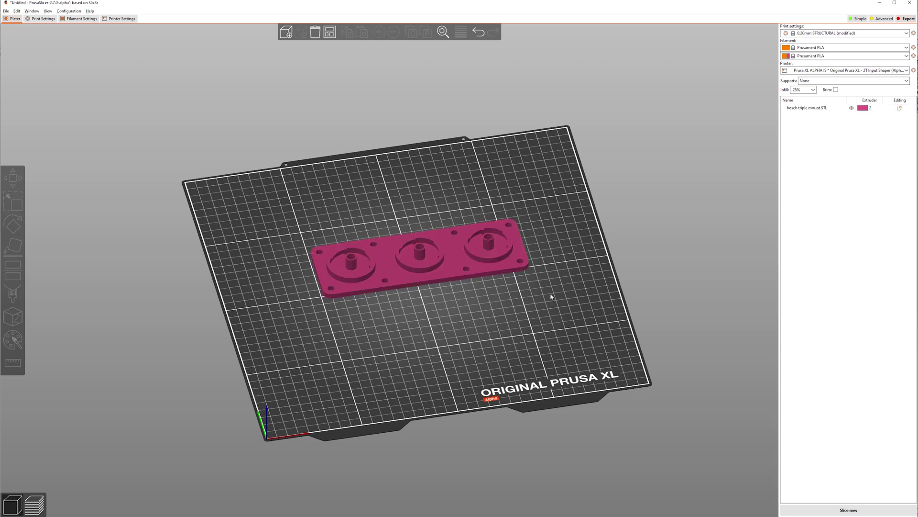
{"action": "left_click", "coordinate": [827, 509]}
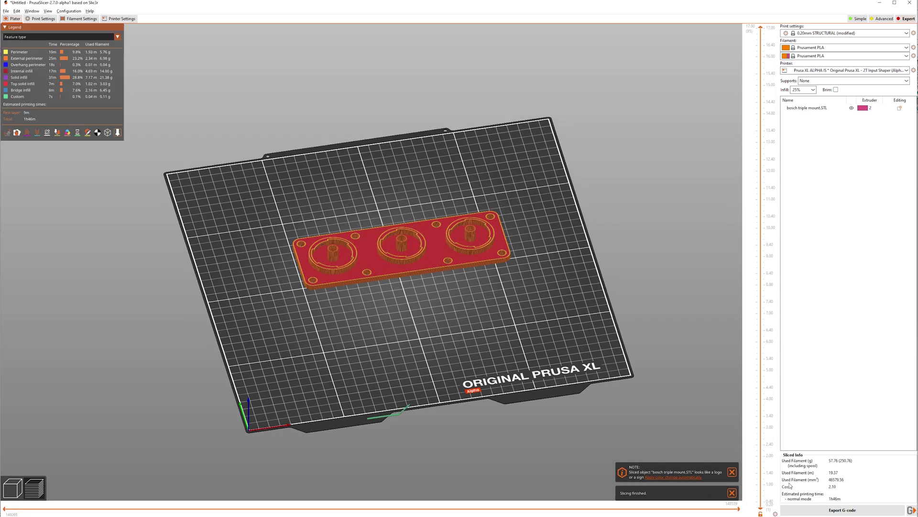
Dismiss the logo notice and upload the bosch triple mount G-code to the printer host to print
{"action": "left_click", "coordinate": [732, 472]}
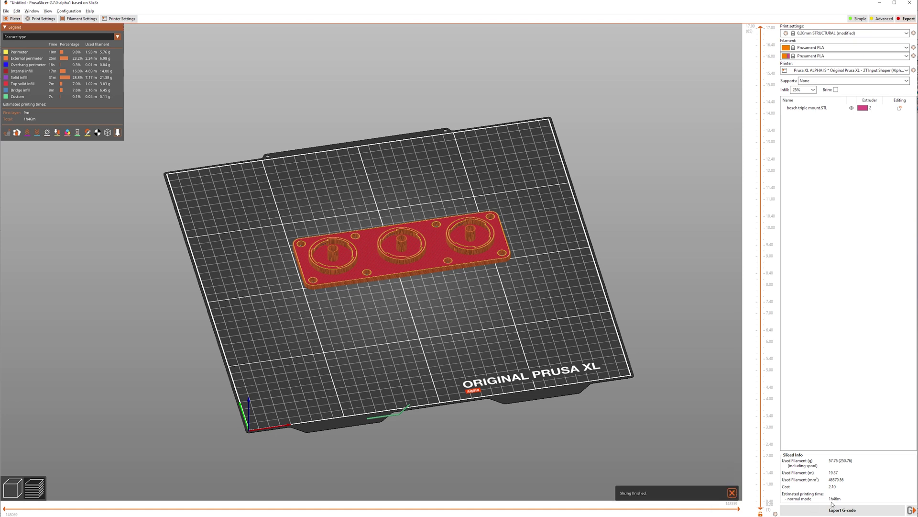
{"action": "left_click", "coordinate": [911, 511]}
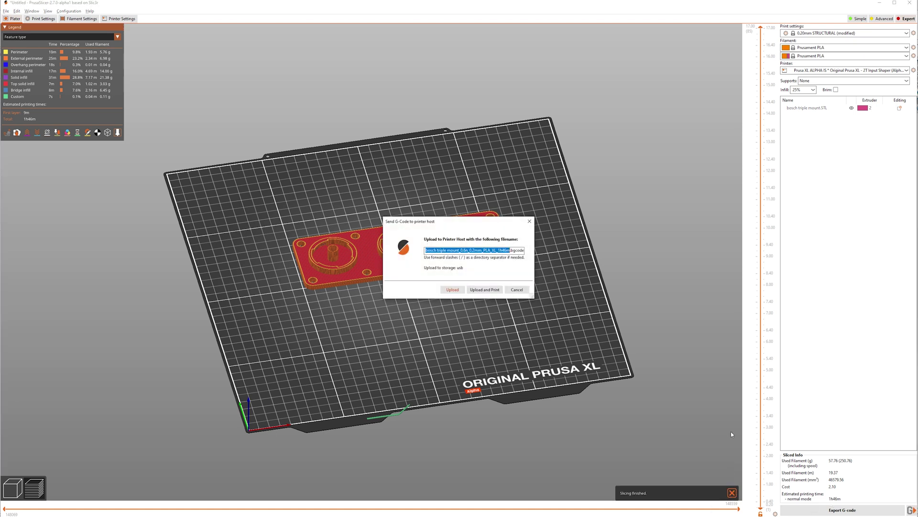
{"action": "left_click", "coordinate": [484, 290]}
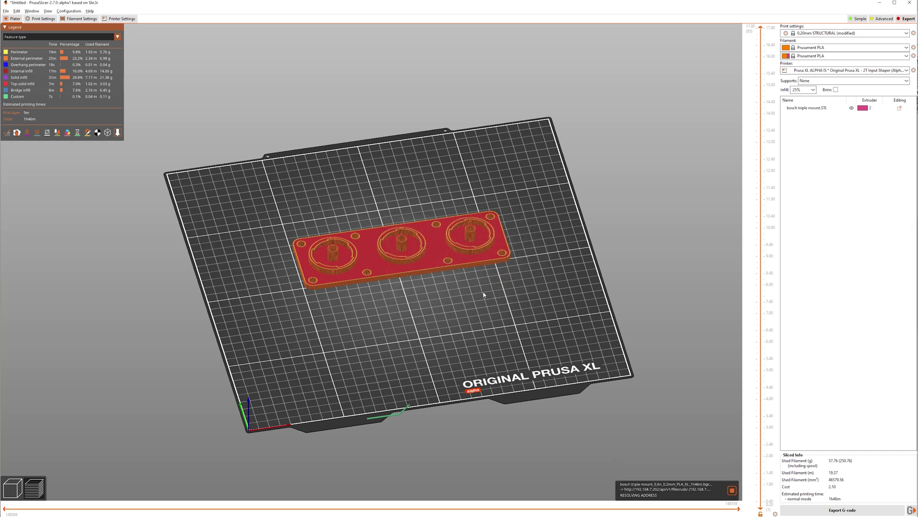